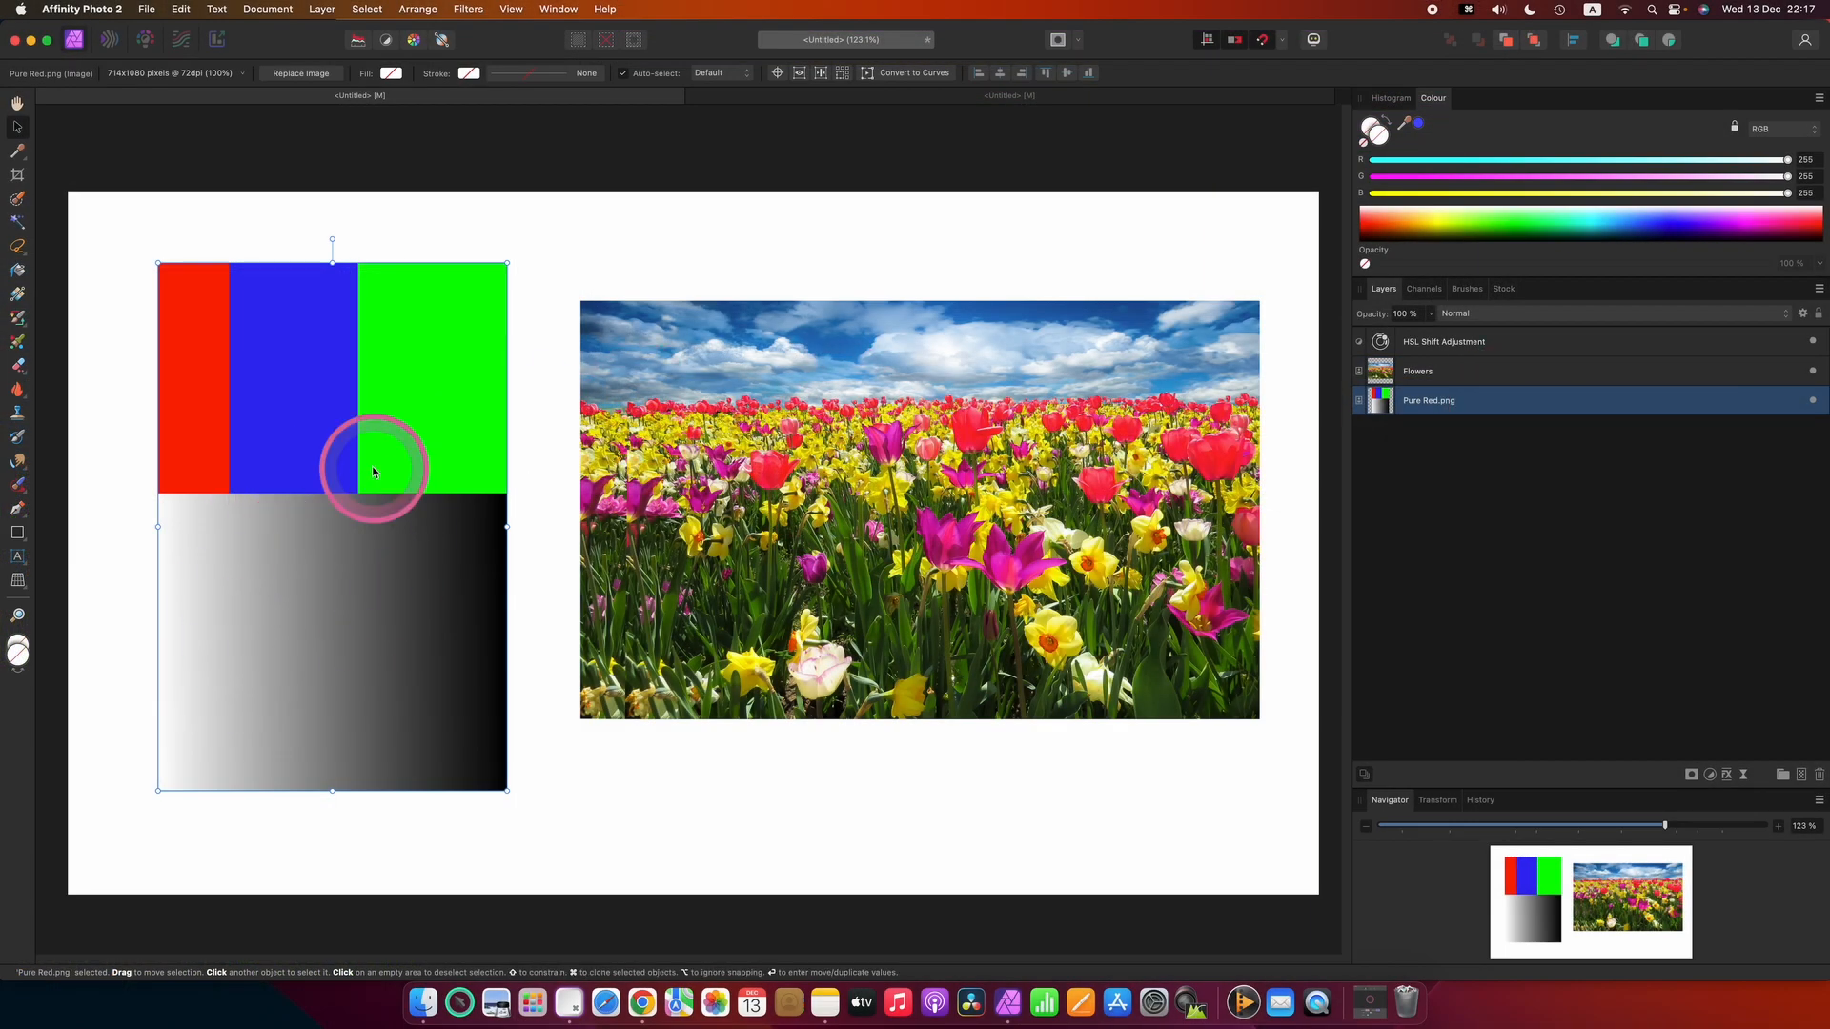
- Open the existing HSL Shift adjustment and increase its hue shift to recolour the whole document
click(1587, 558)
drag(1381, 342, 1381, 343)
double_click(1381, 341)
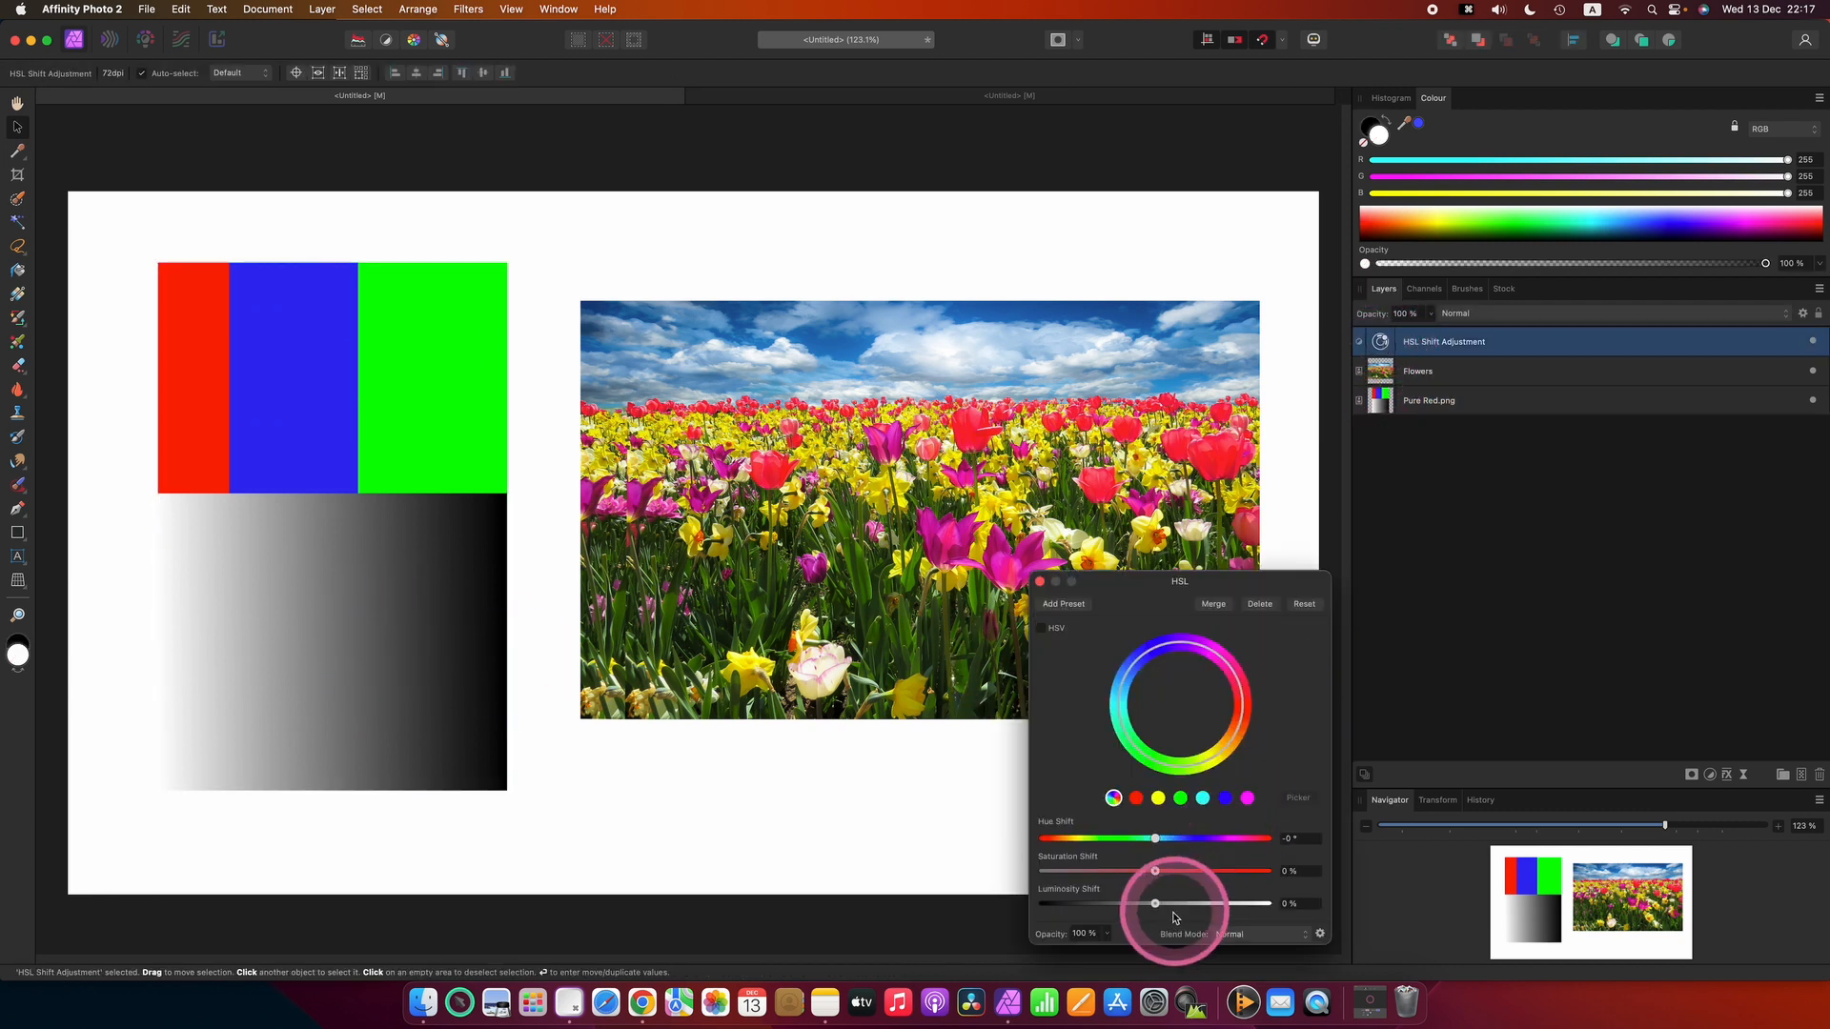
drag(1155, 839, 1190, 854)
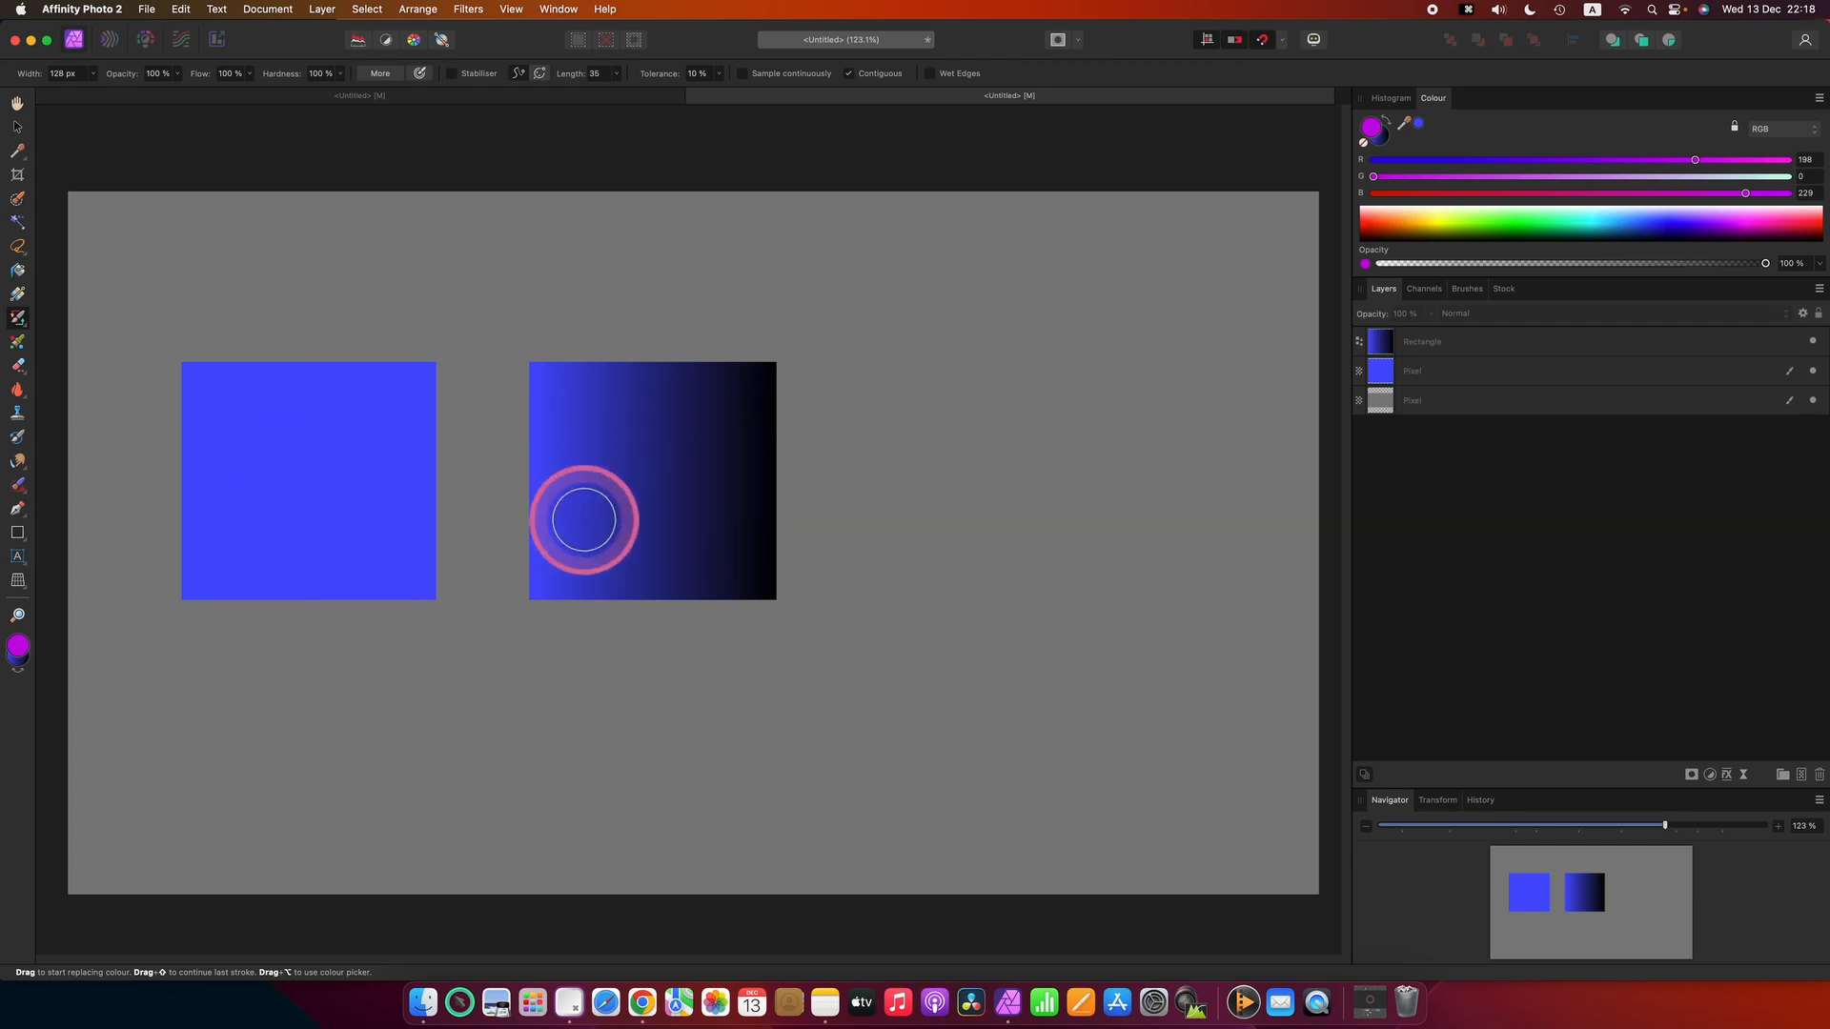
- Replace blue with purple on the blue square and the gradient rectangle's upper corner, and raise the Color Replacement Brush tolerance to 28%
click(1418, 384)
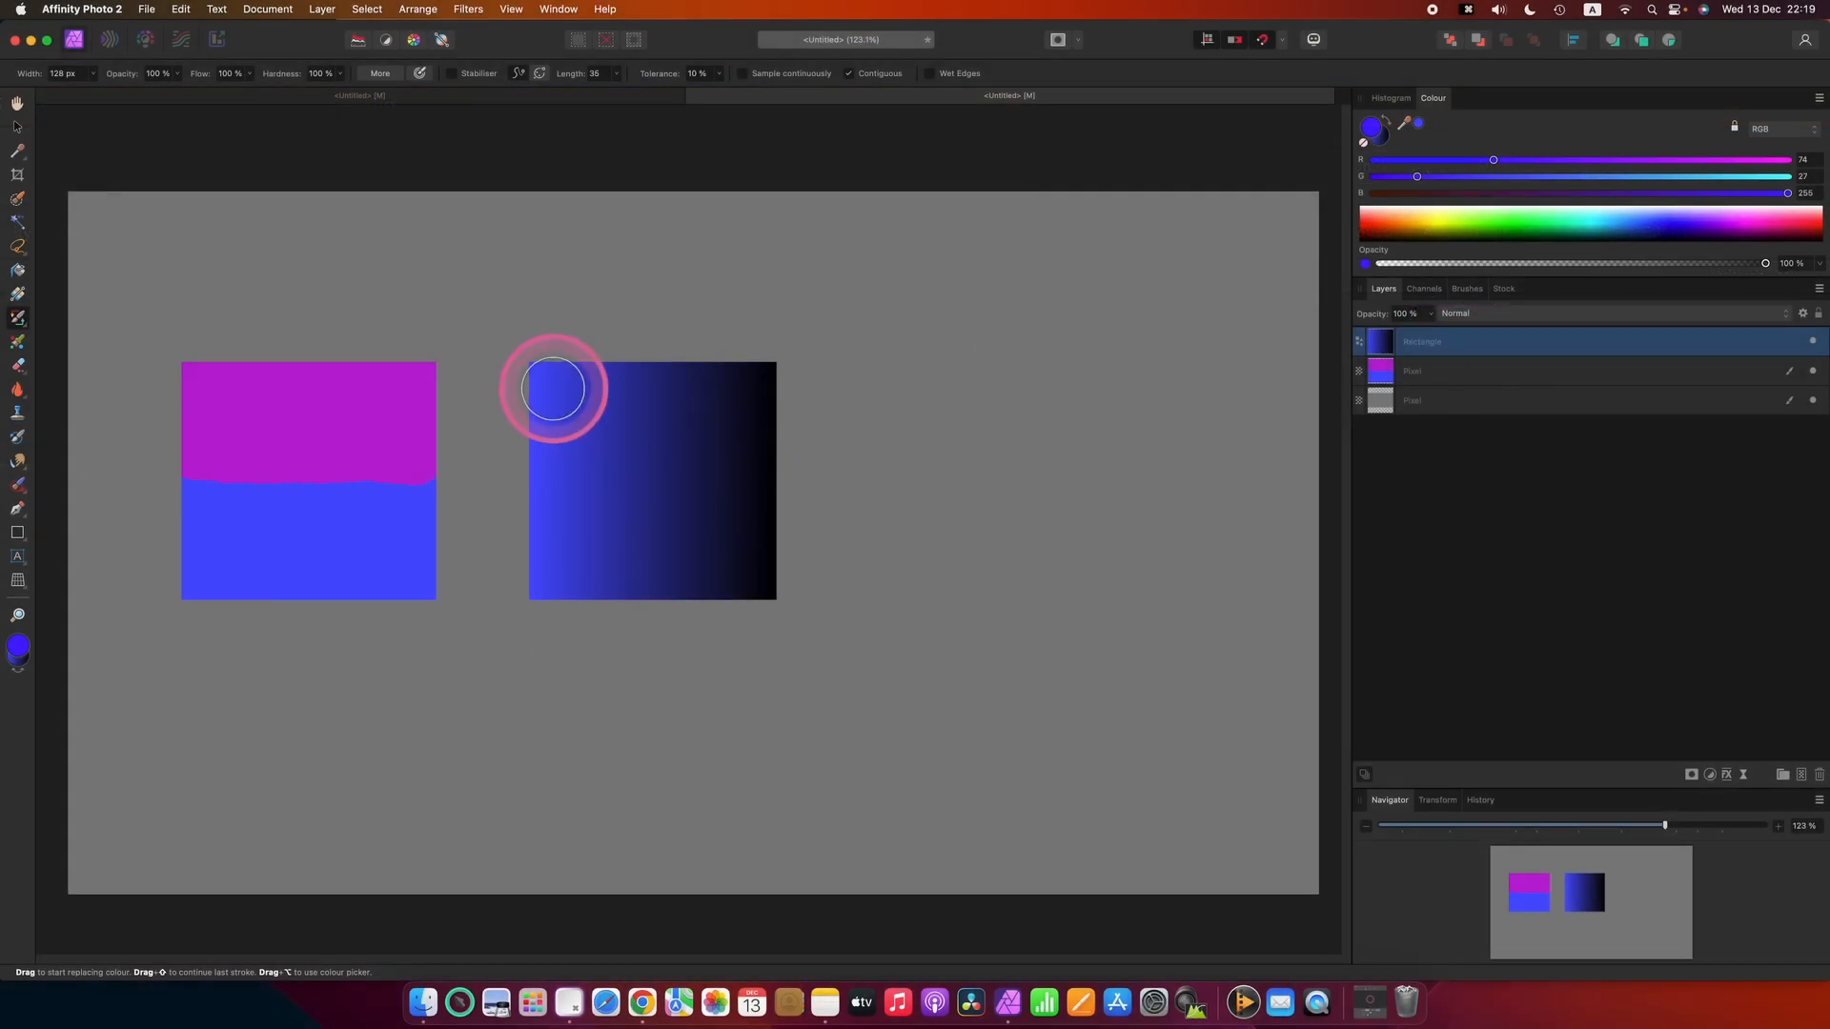
drag(539, 381, 546, 381)
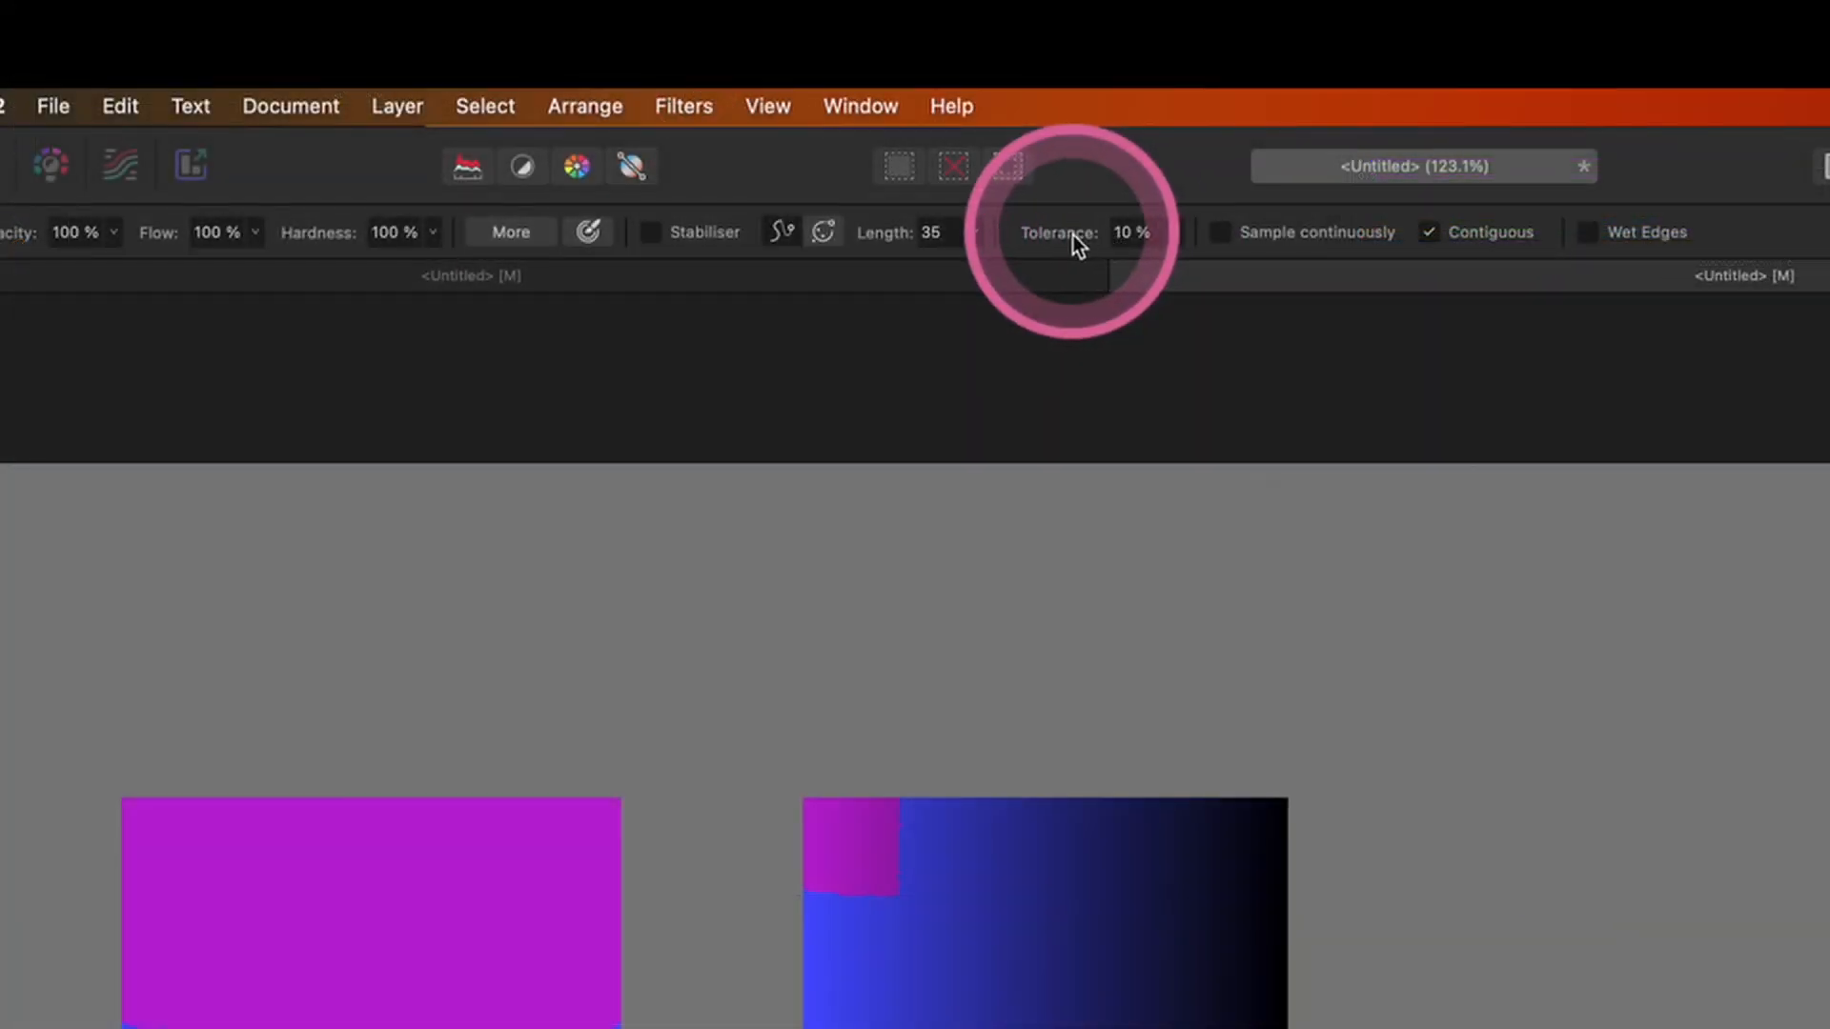
drag(666, 76, 672, 79)
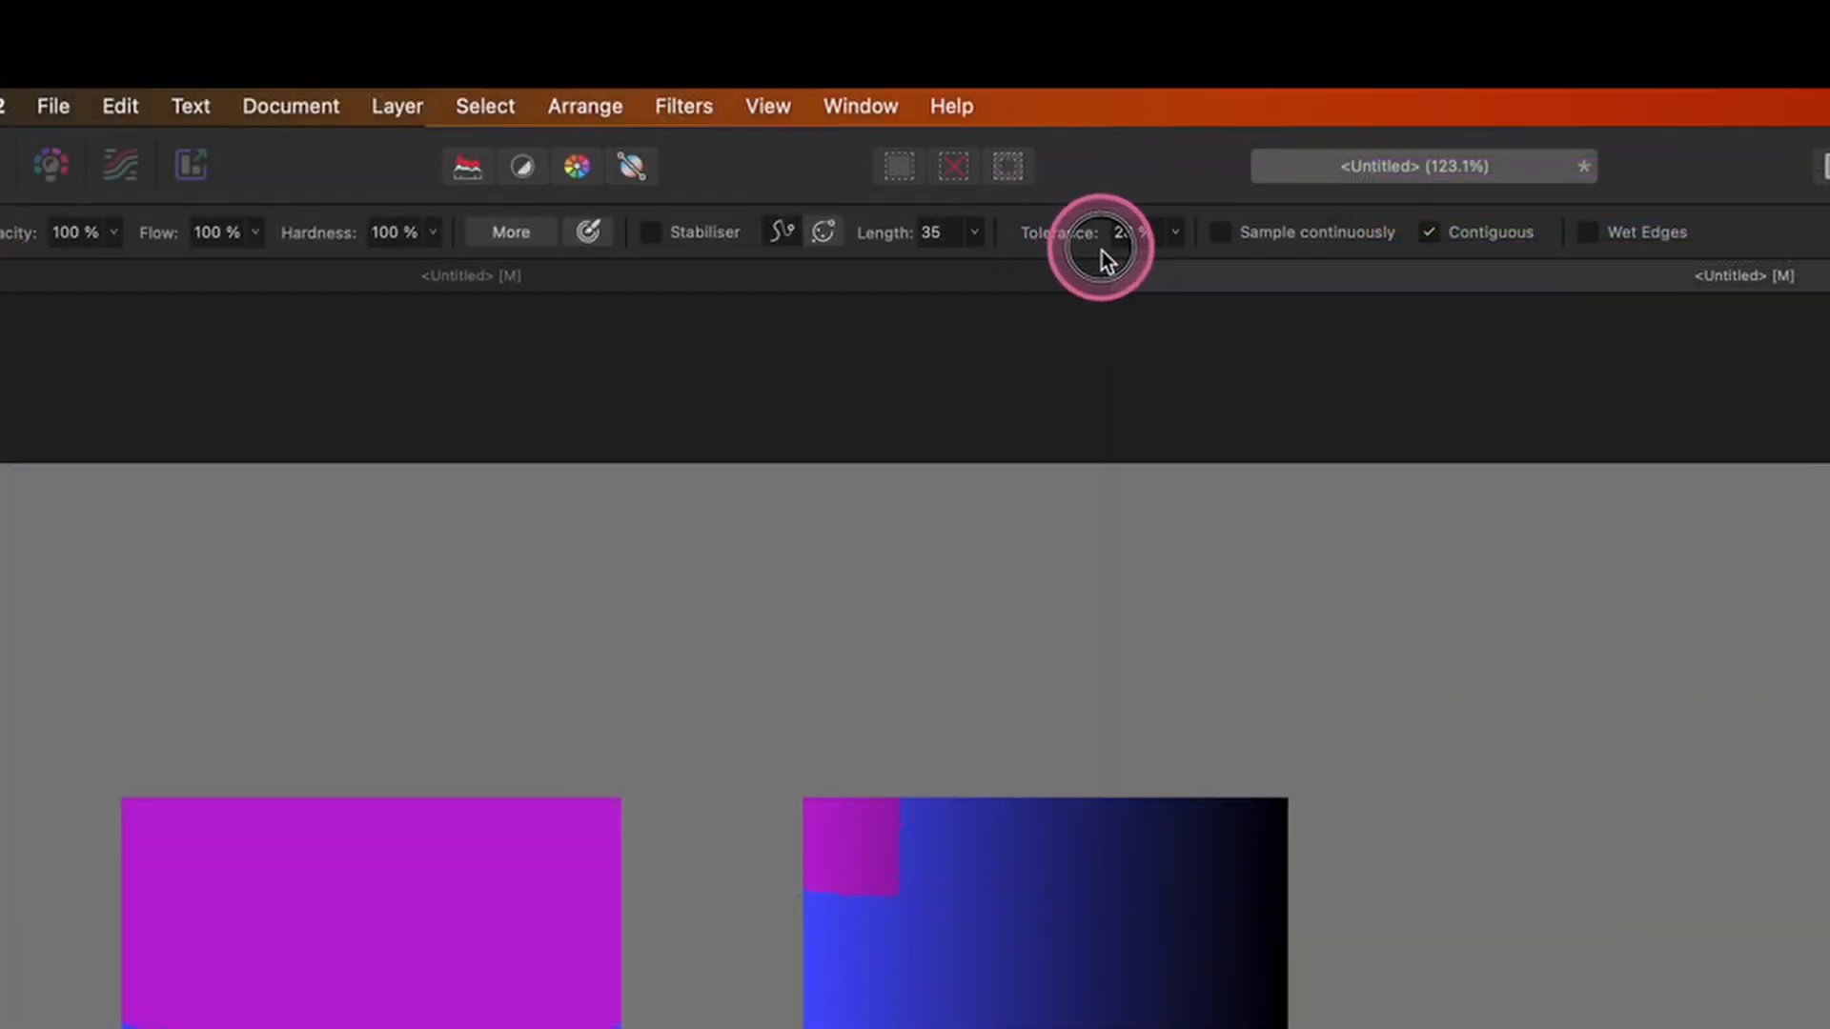
drag(1119, 254, 1041, 511)
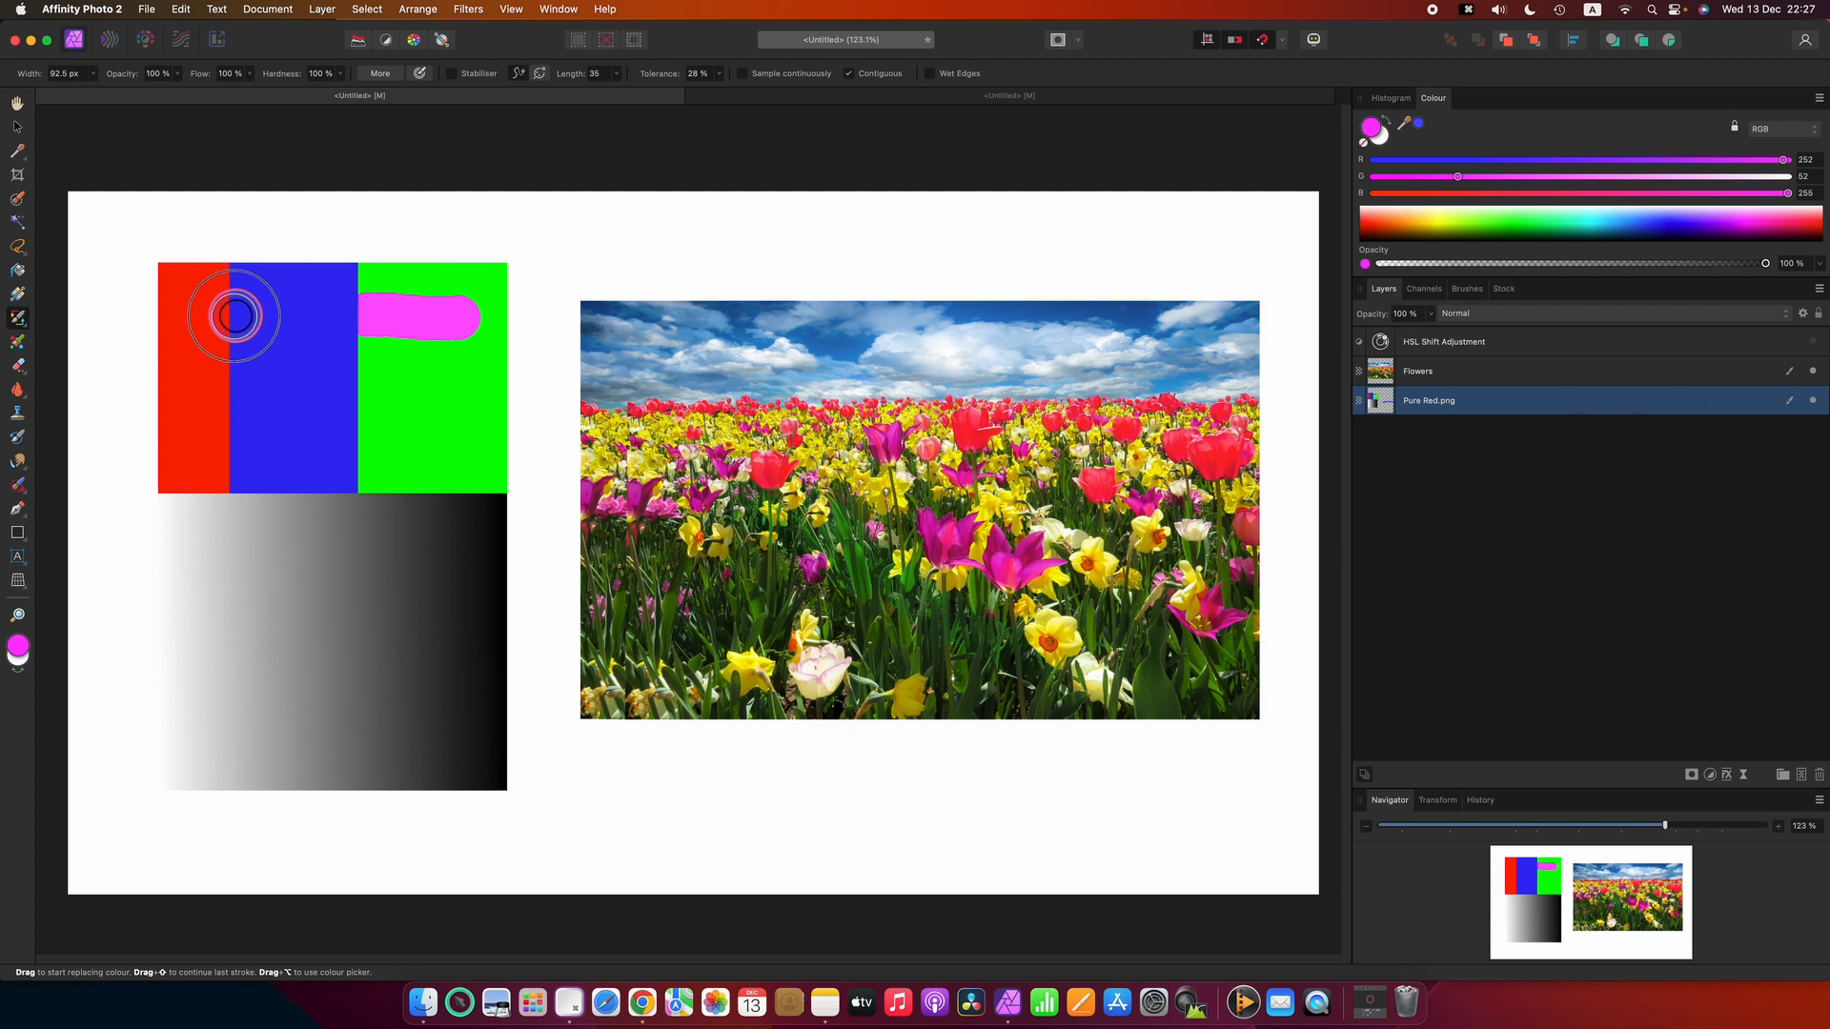
- Try magenta colour replacement strokes on the red and blue stripes with continuous sampling off, and undo the strokes
mouse_move(188, 321)
mouse_down()
mouse_move(176, 347)
mouse_move(143, 347)
mouse_move(184, 320)
mouse_move(178, 345)
mouse_up()
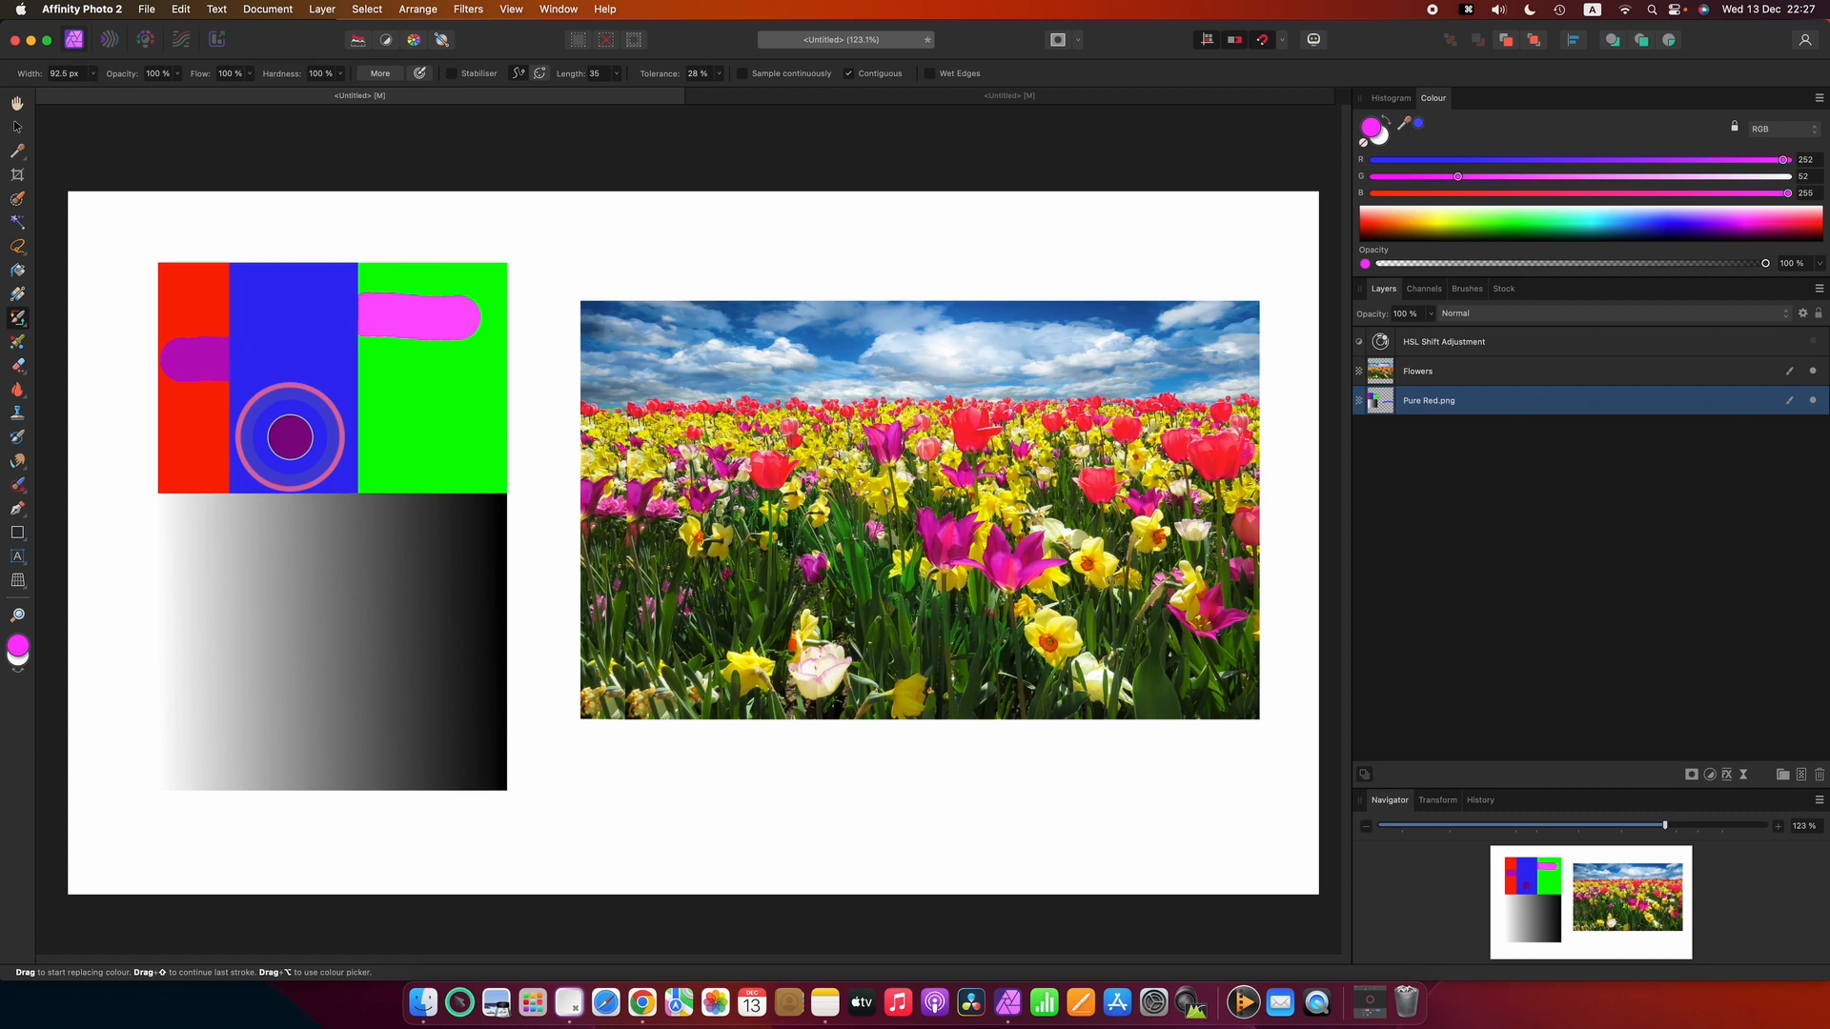
drag(289, 436, 241, 438)
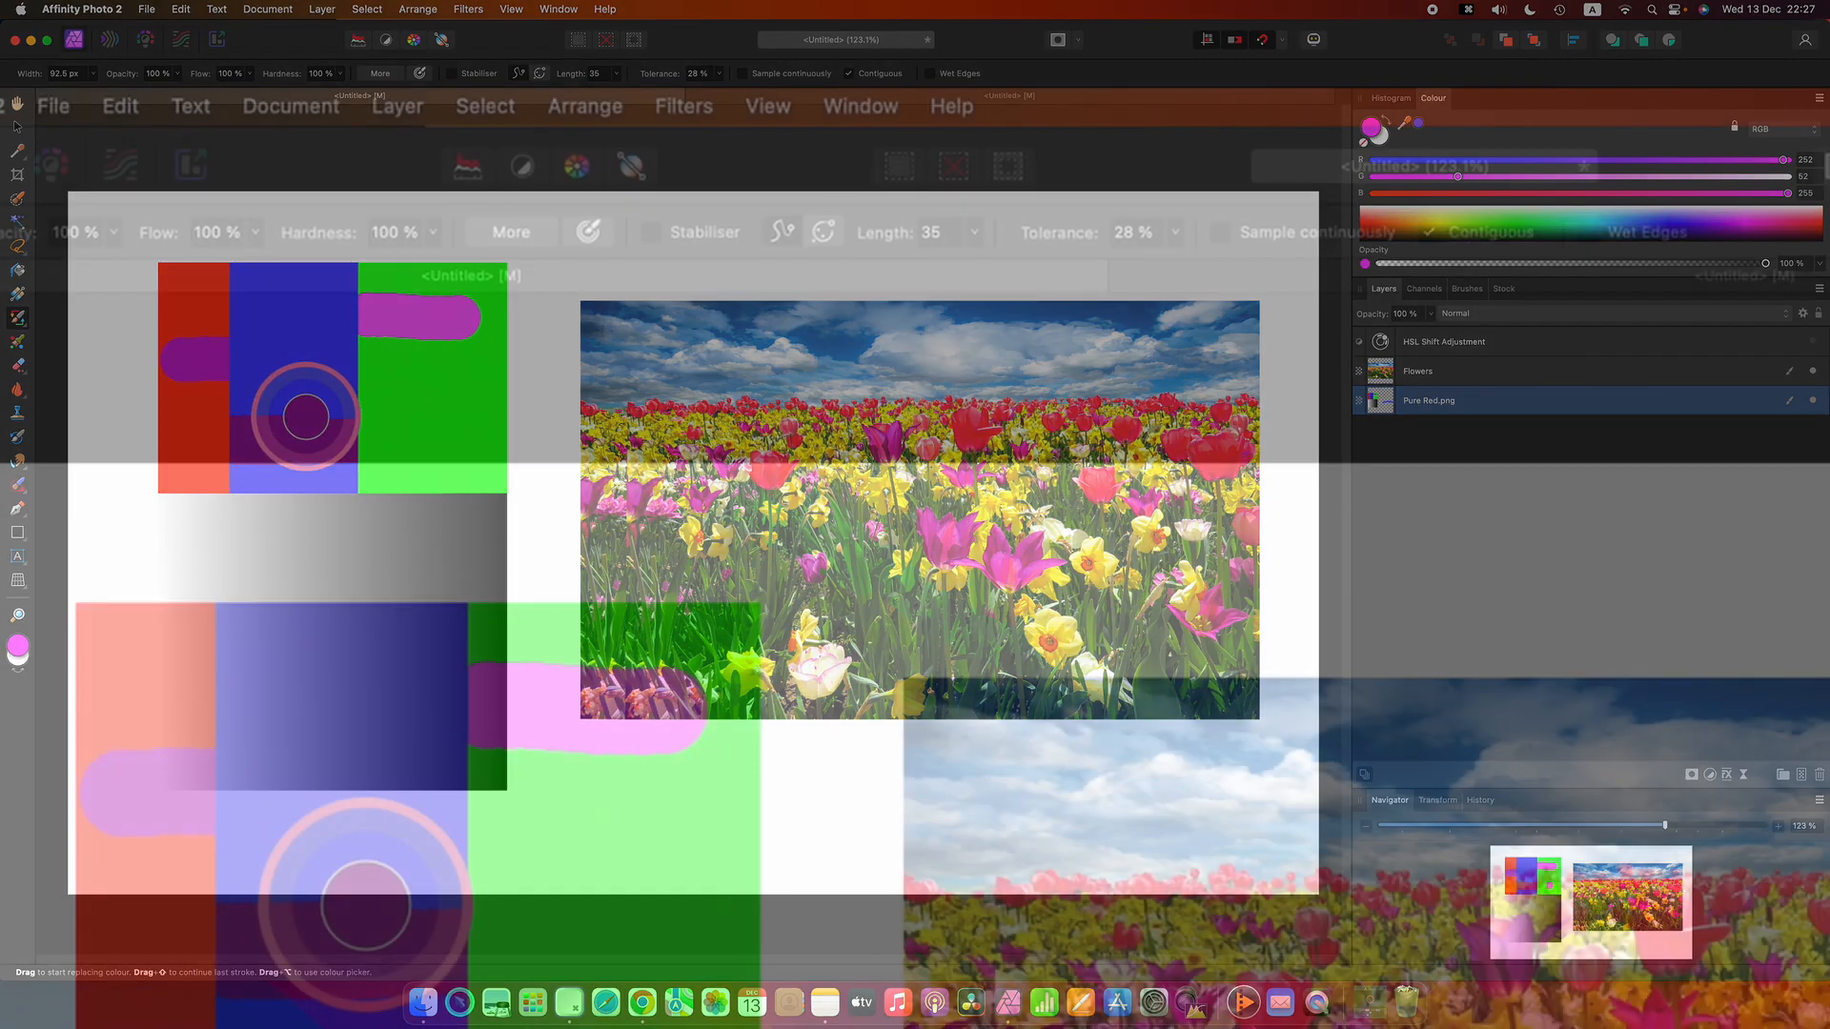
key(super+z)
key(super+z)
key(super+z)
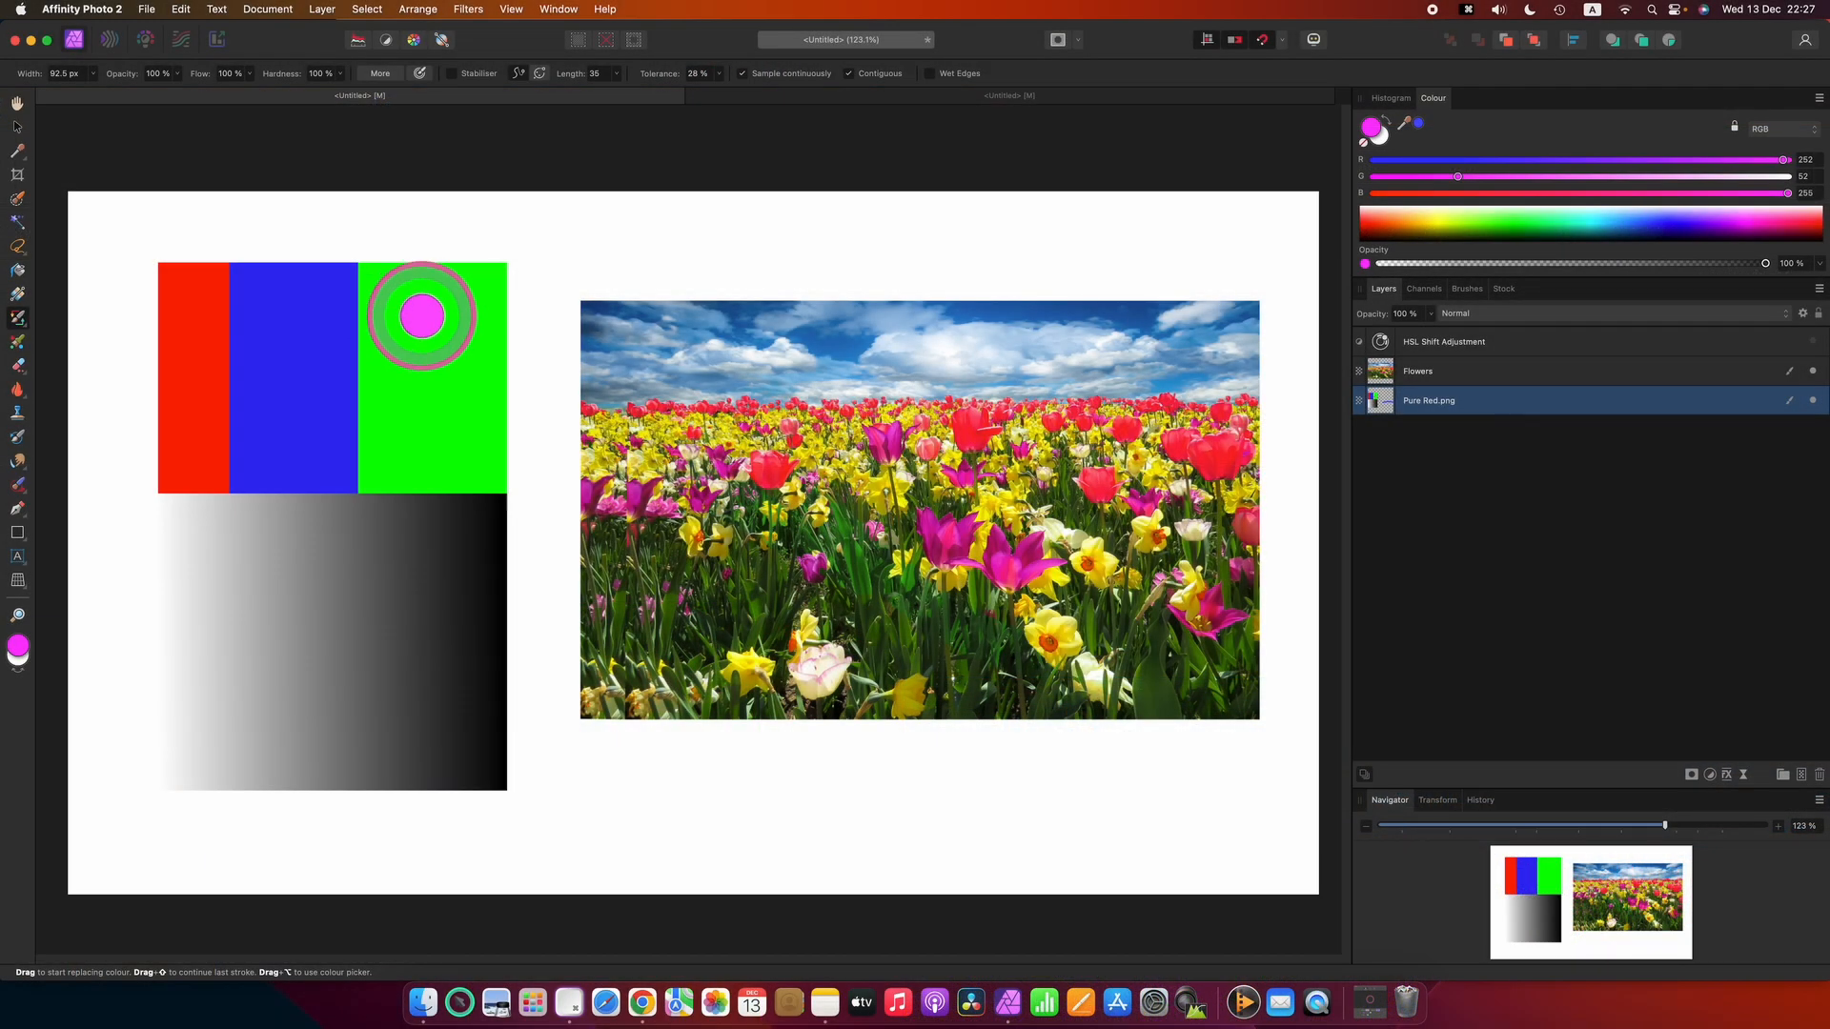
- With continuous sampling on, paint one magenta colour replacement stroke across the green, blue and red stripes of the Pure Red.png layer
click(435, 301)
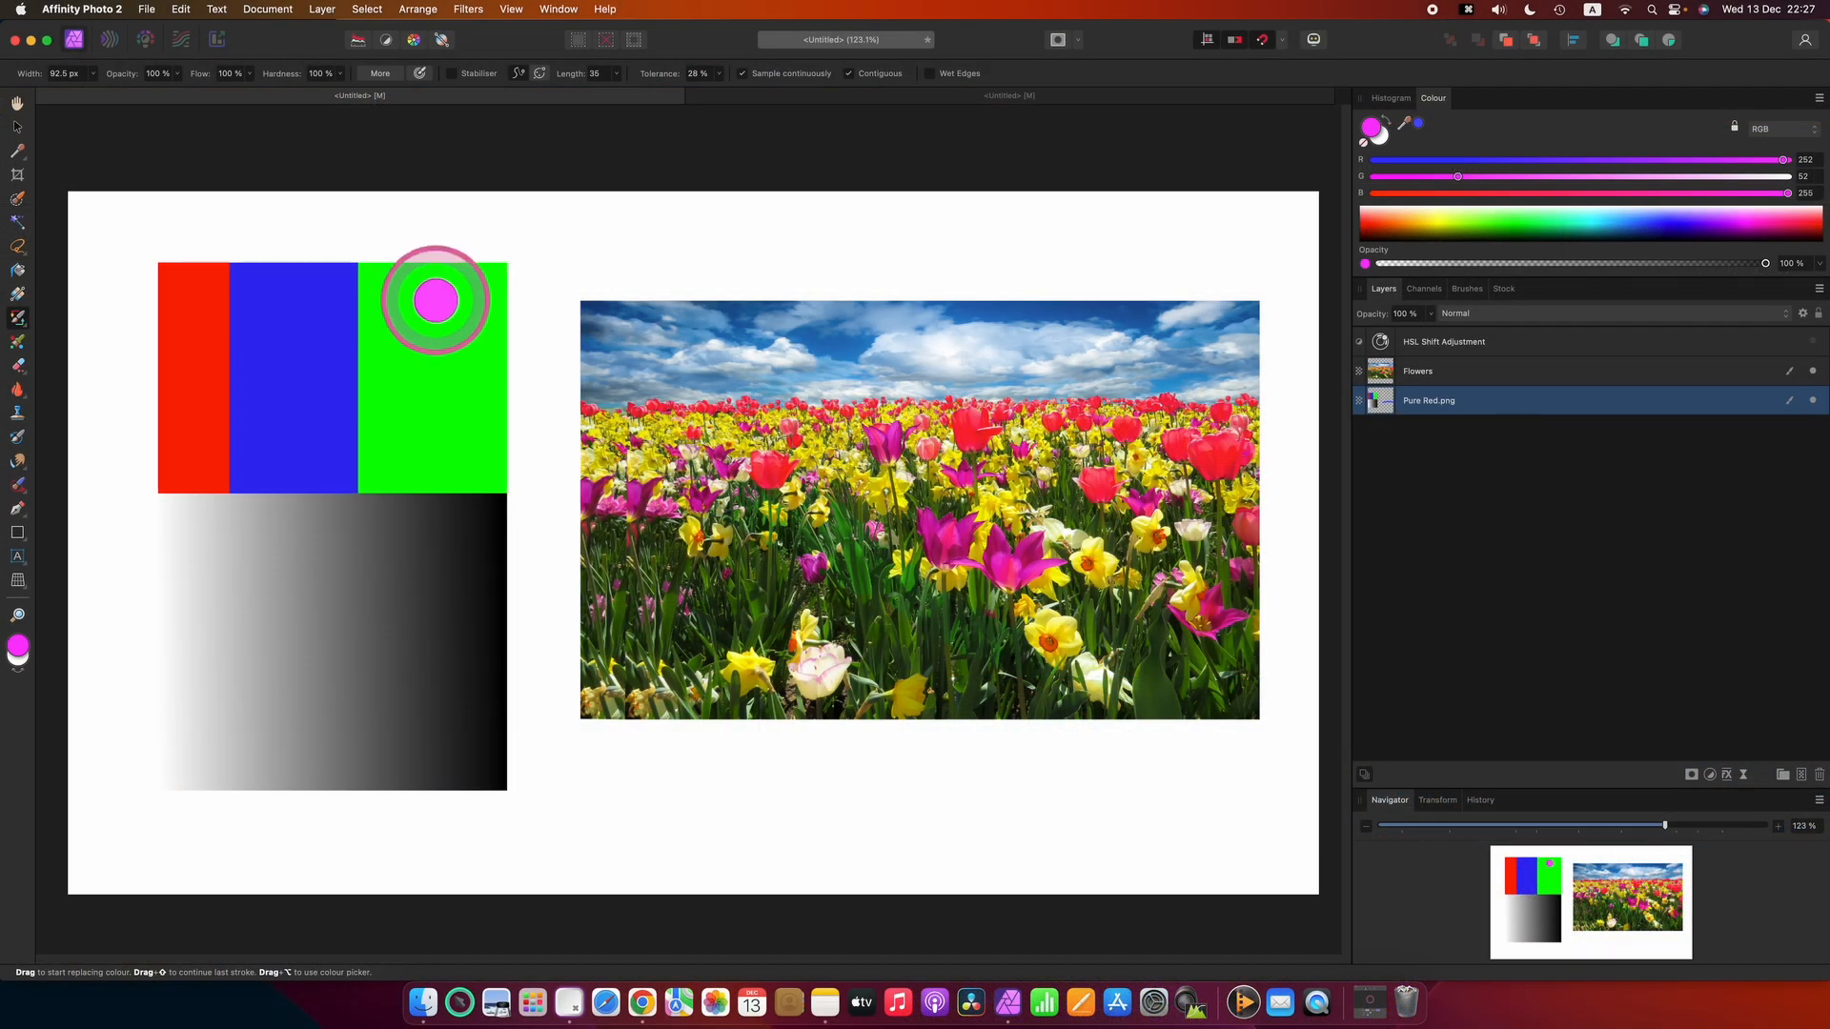
key(super+z)
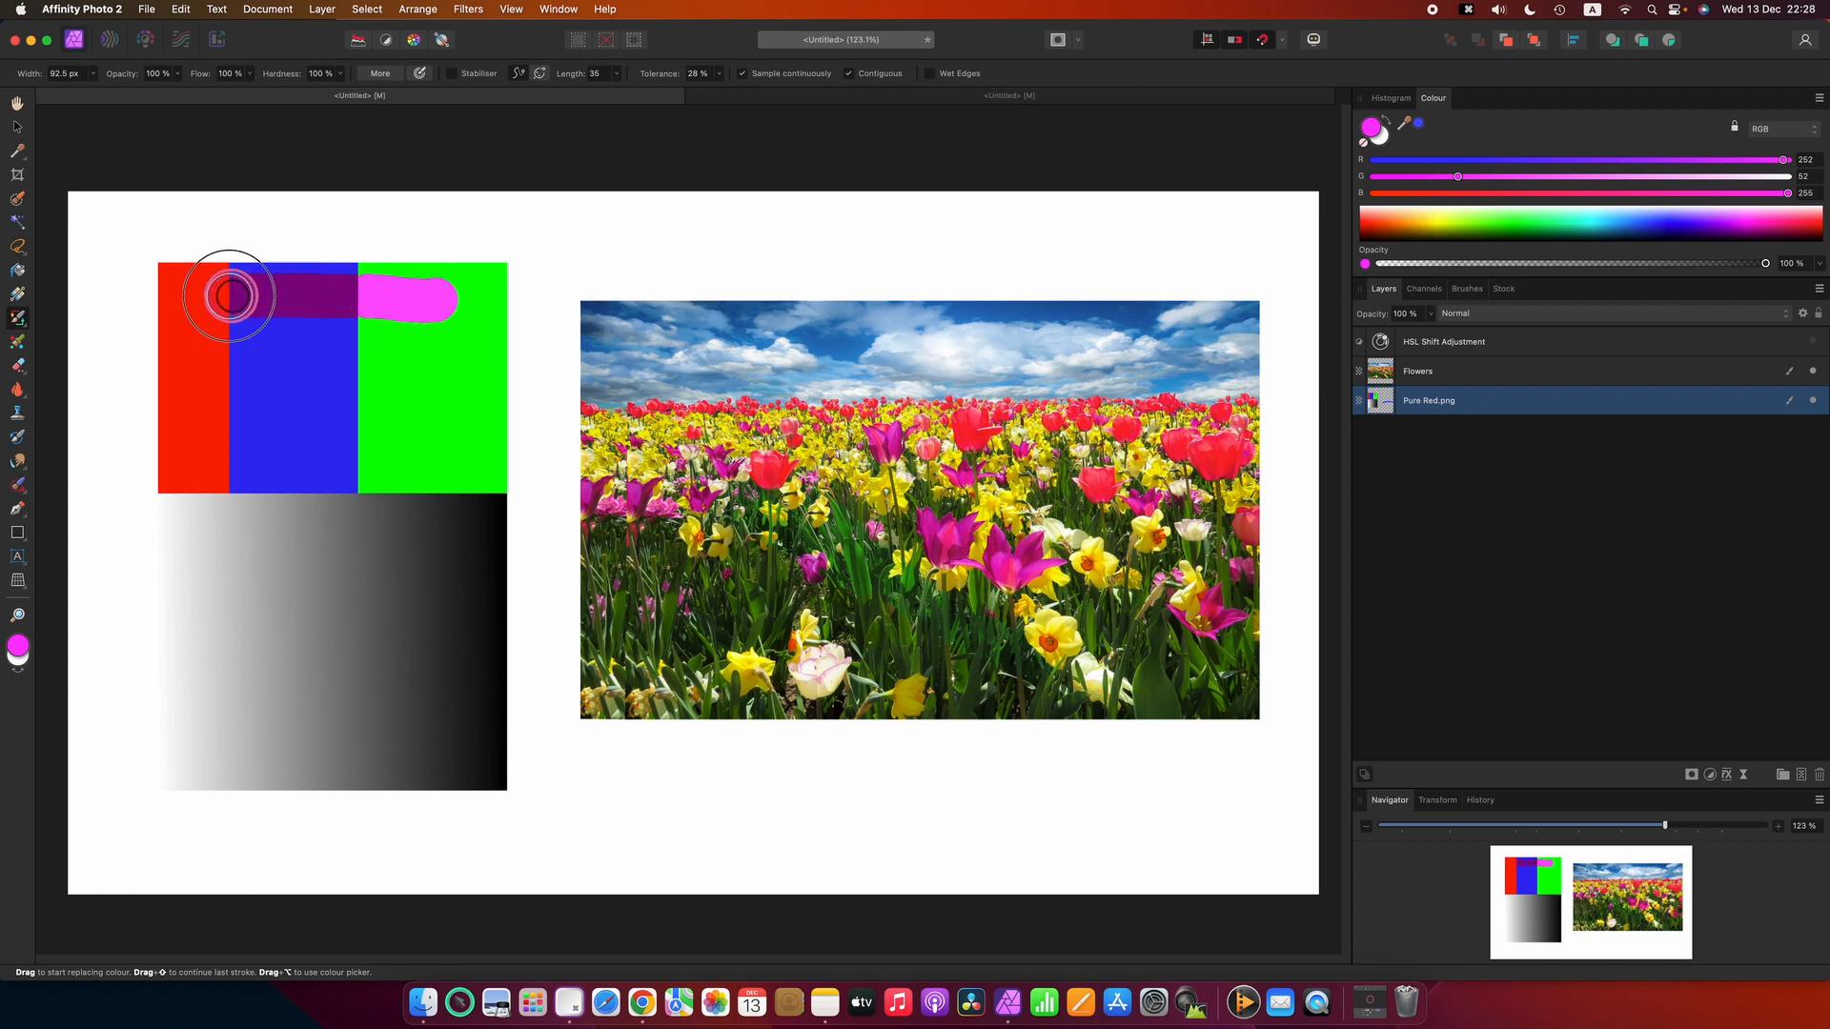
click(460, 279)
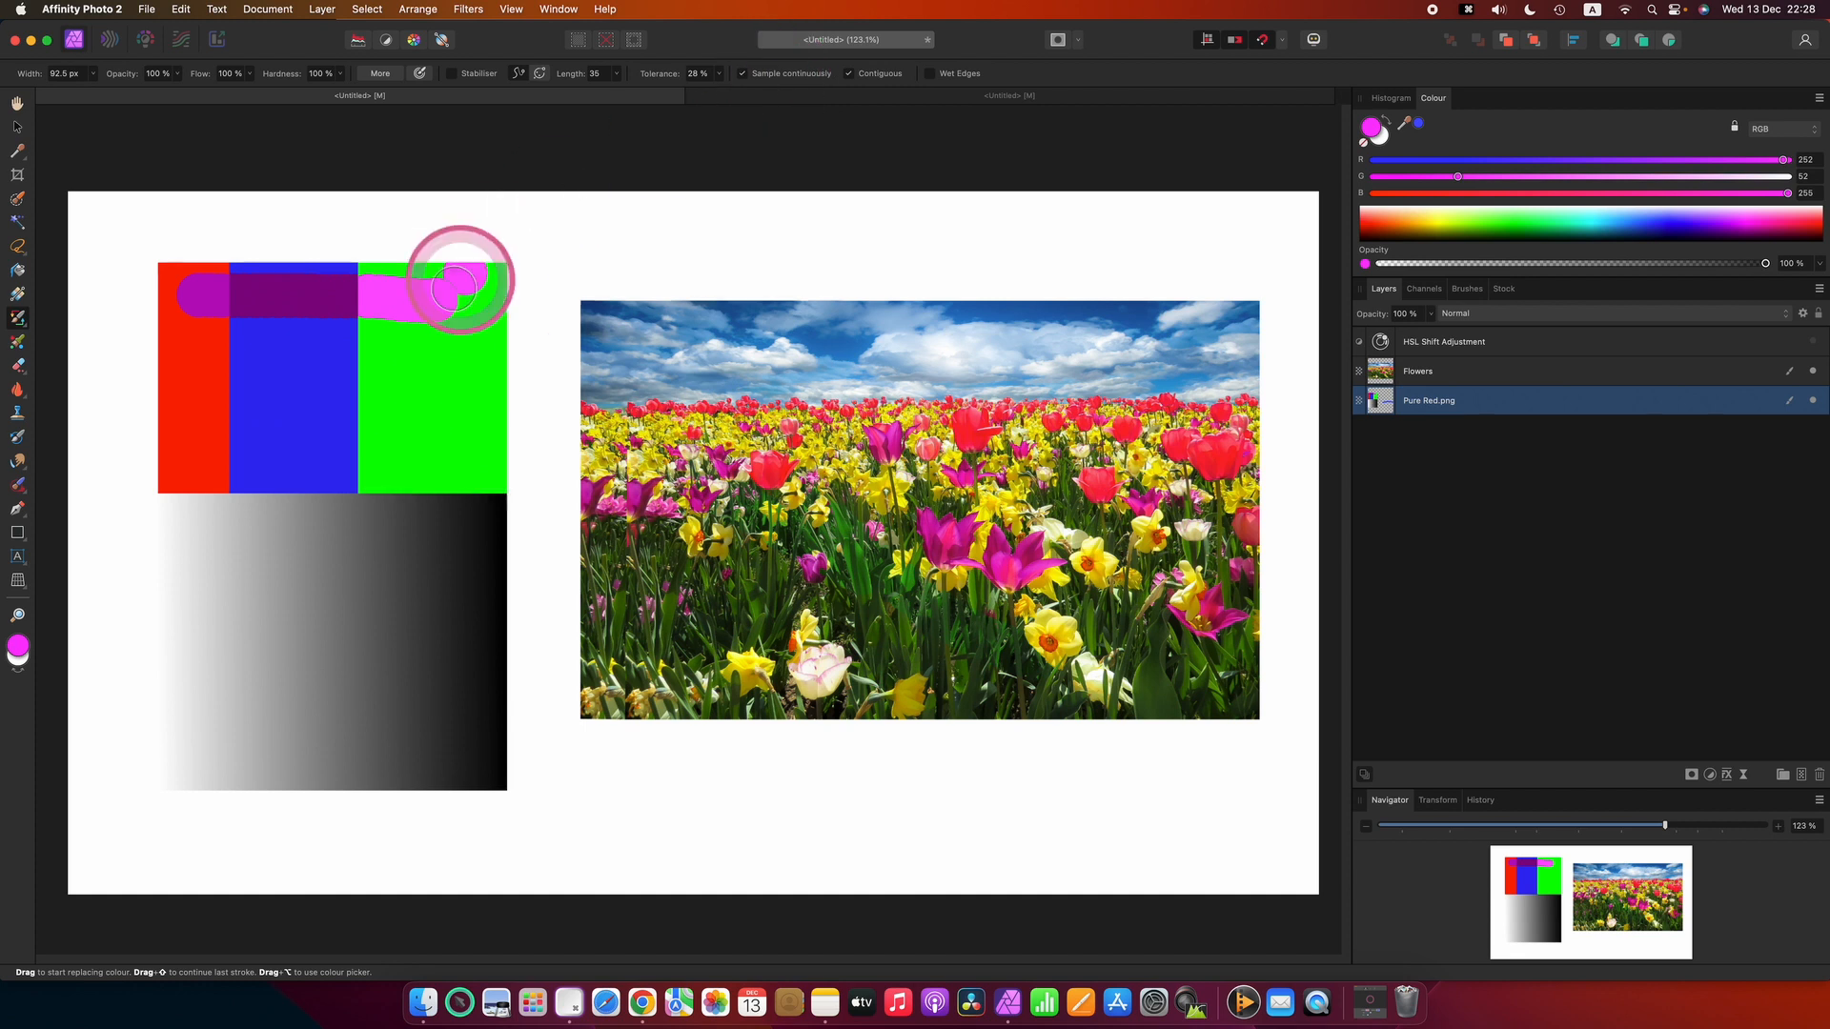
drag(461, 280, 442, 298)
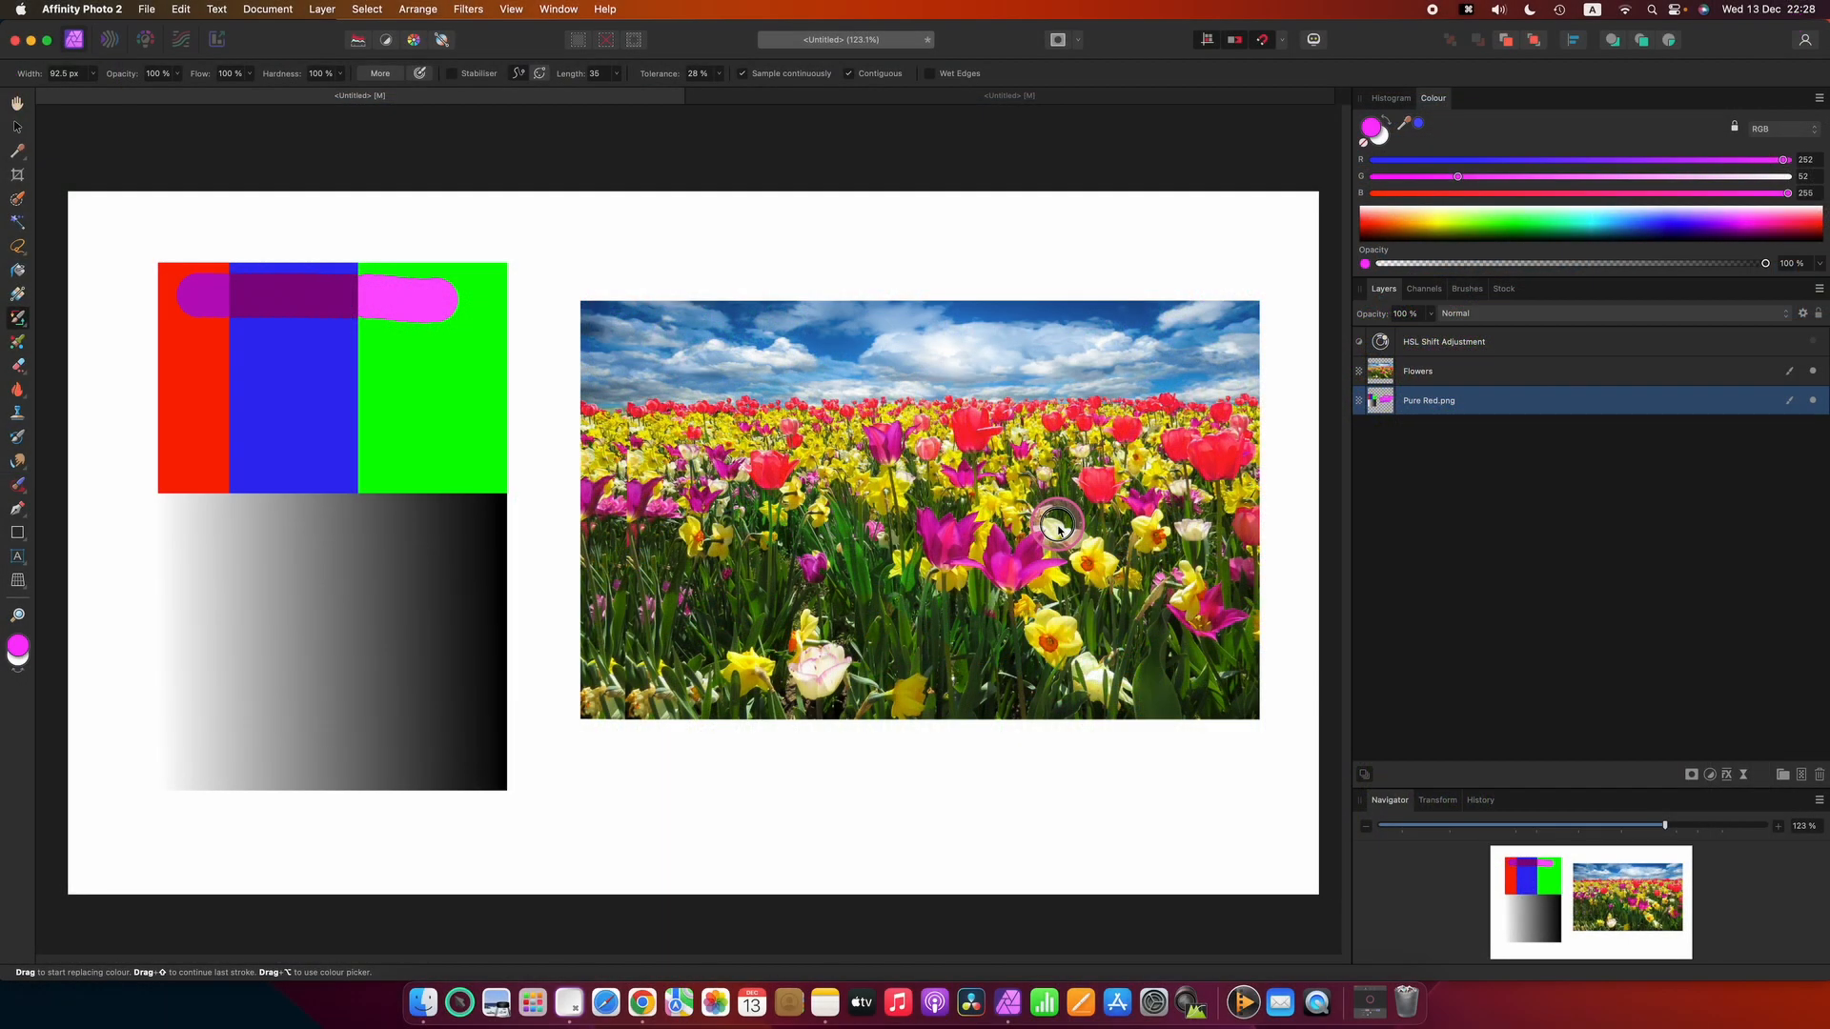
- Set up colour replacement on the Flowers layer with continuous sampling off and blue as the replacement colour
click(1524, 380)
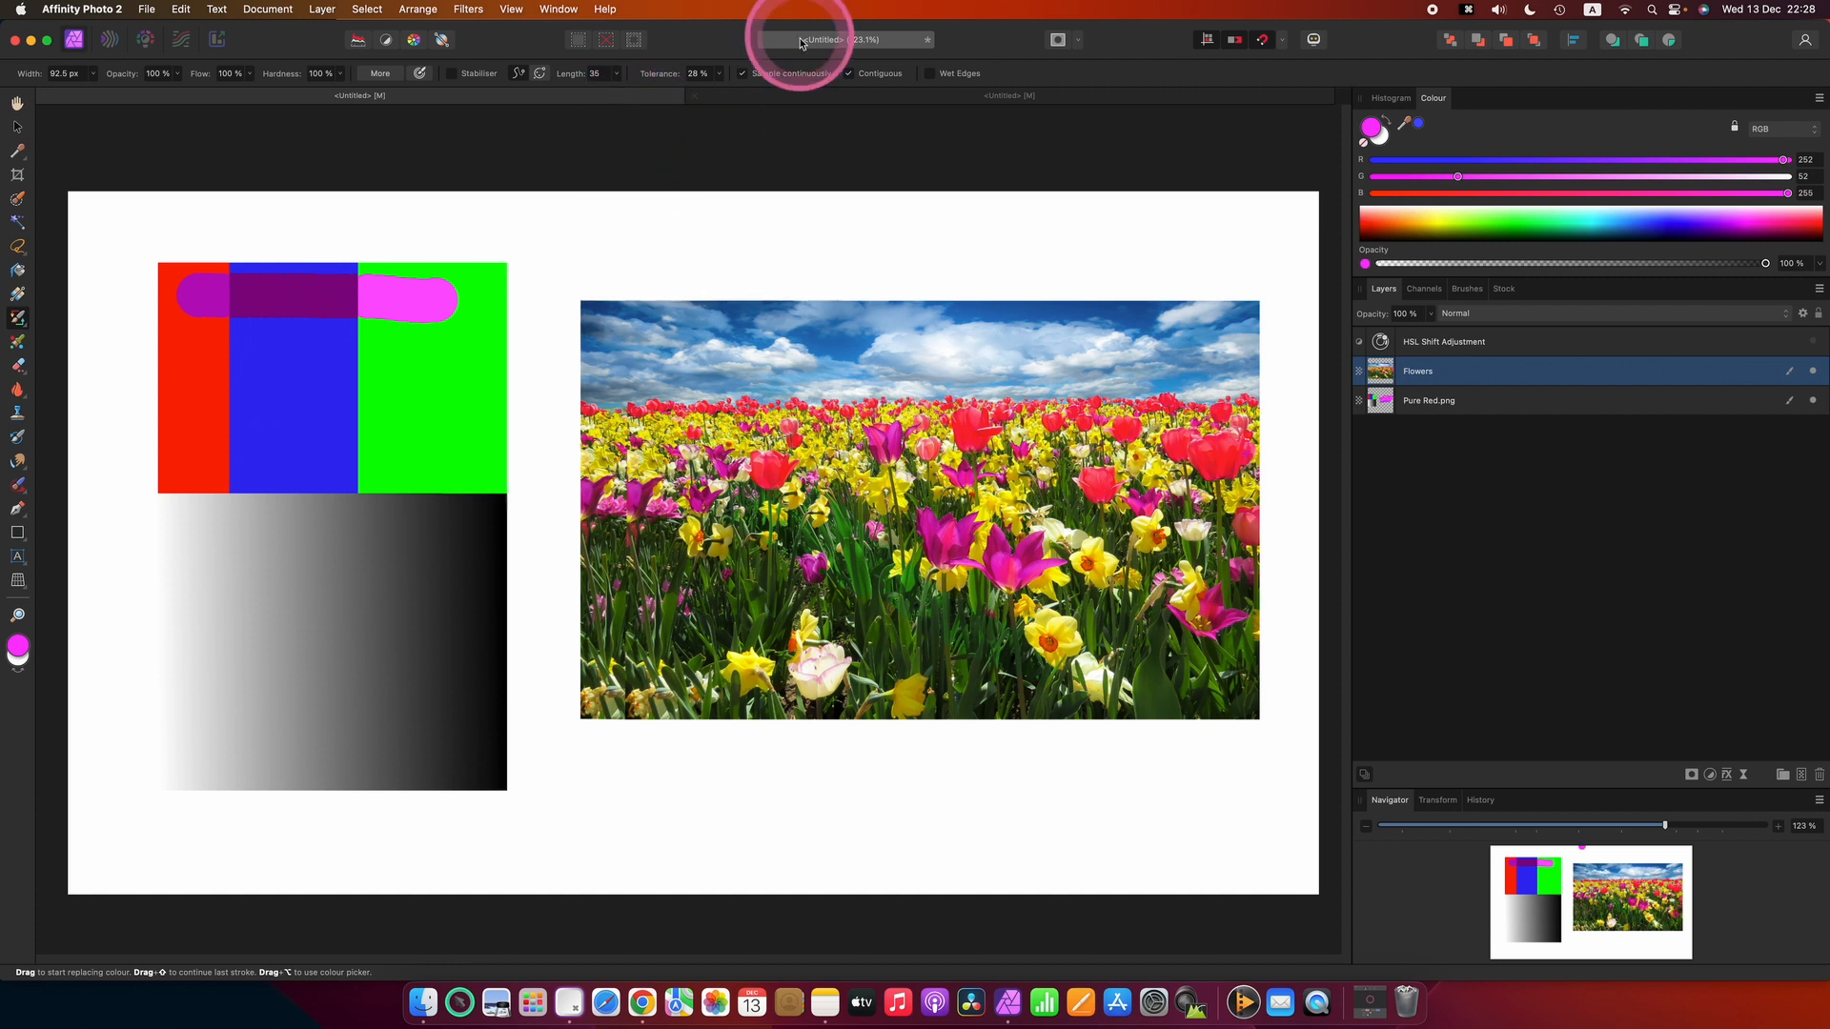
click(742, 73)
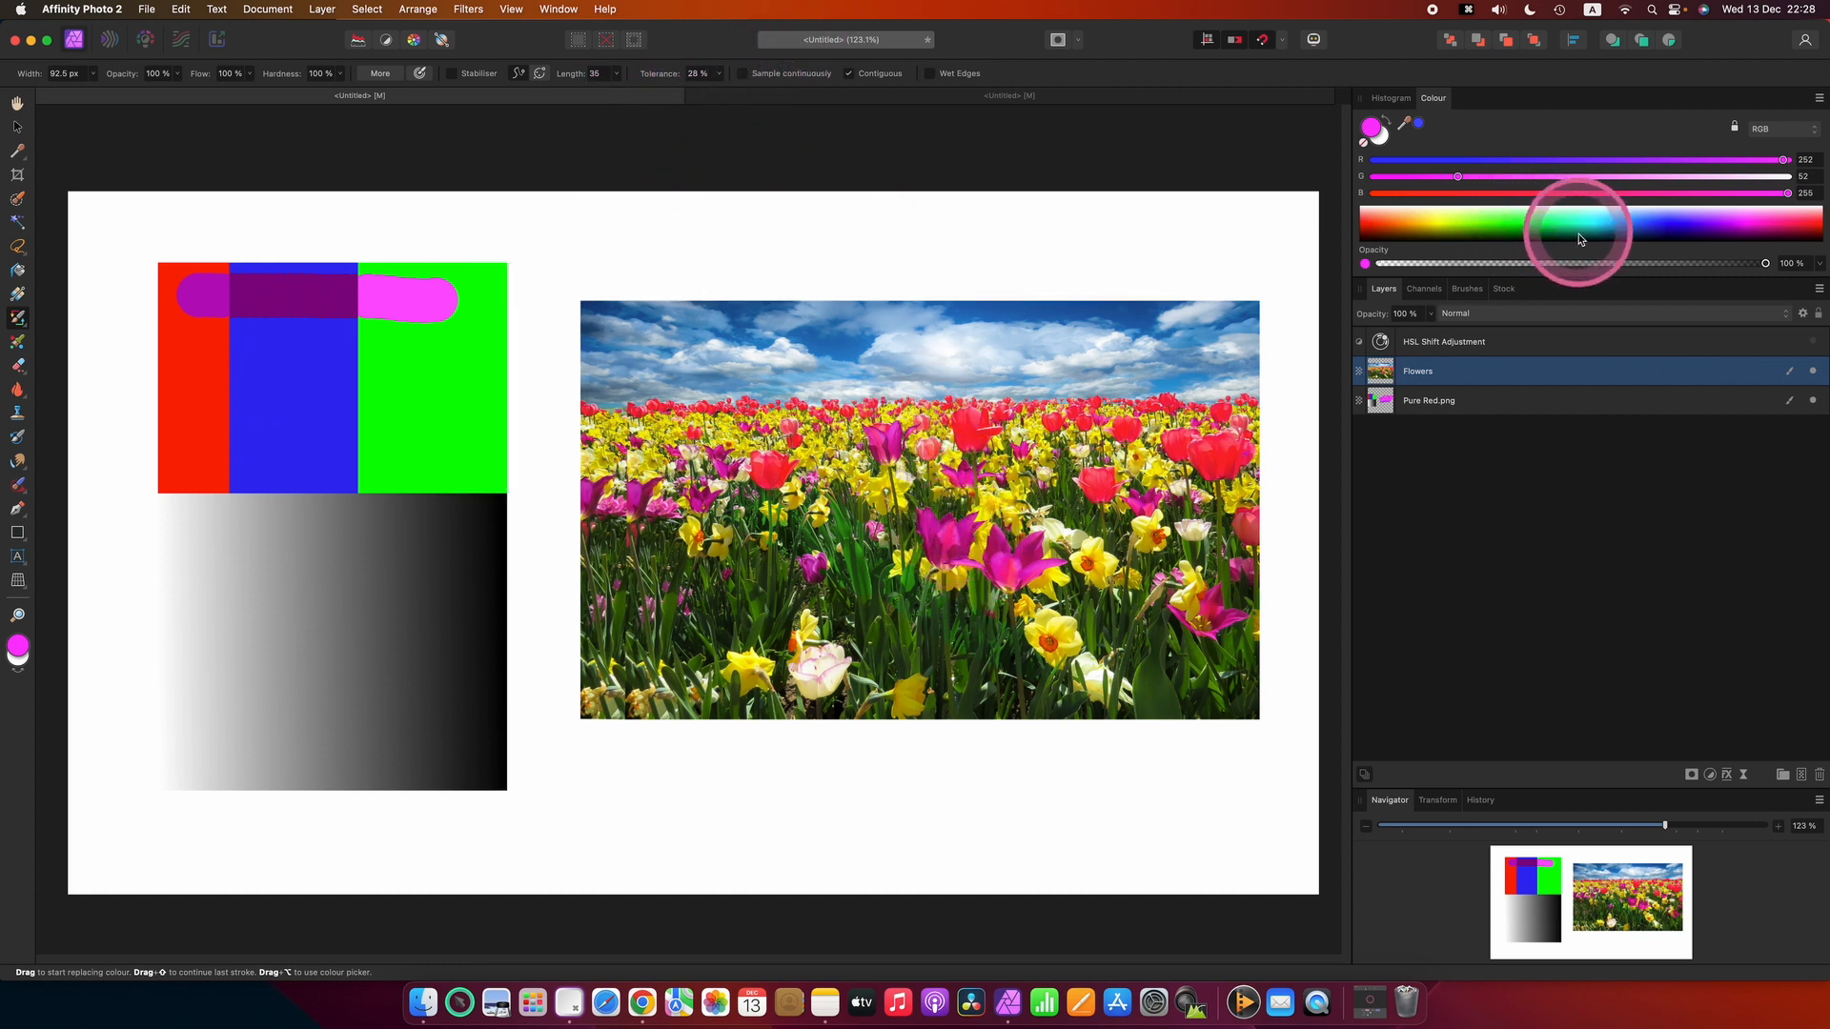
click(1642, 225)
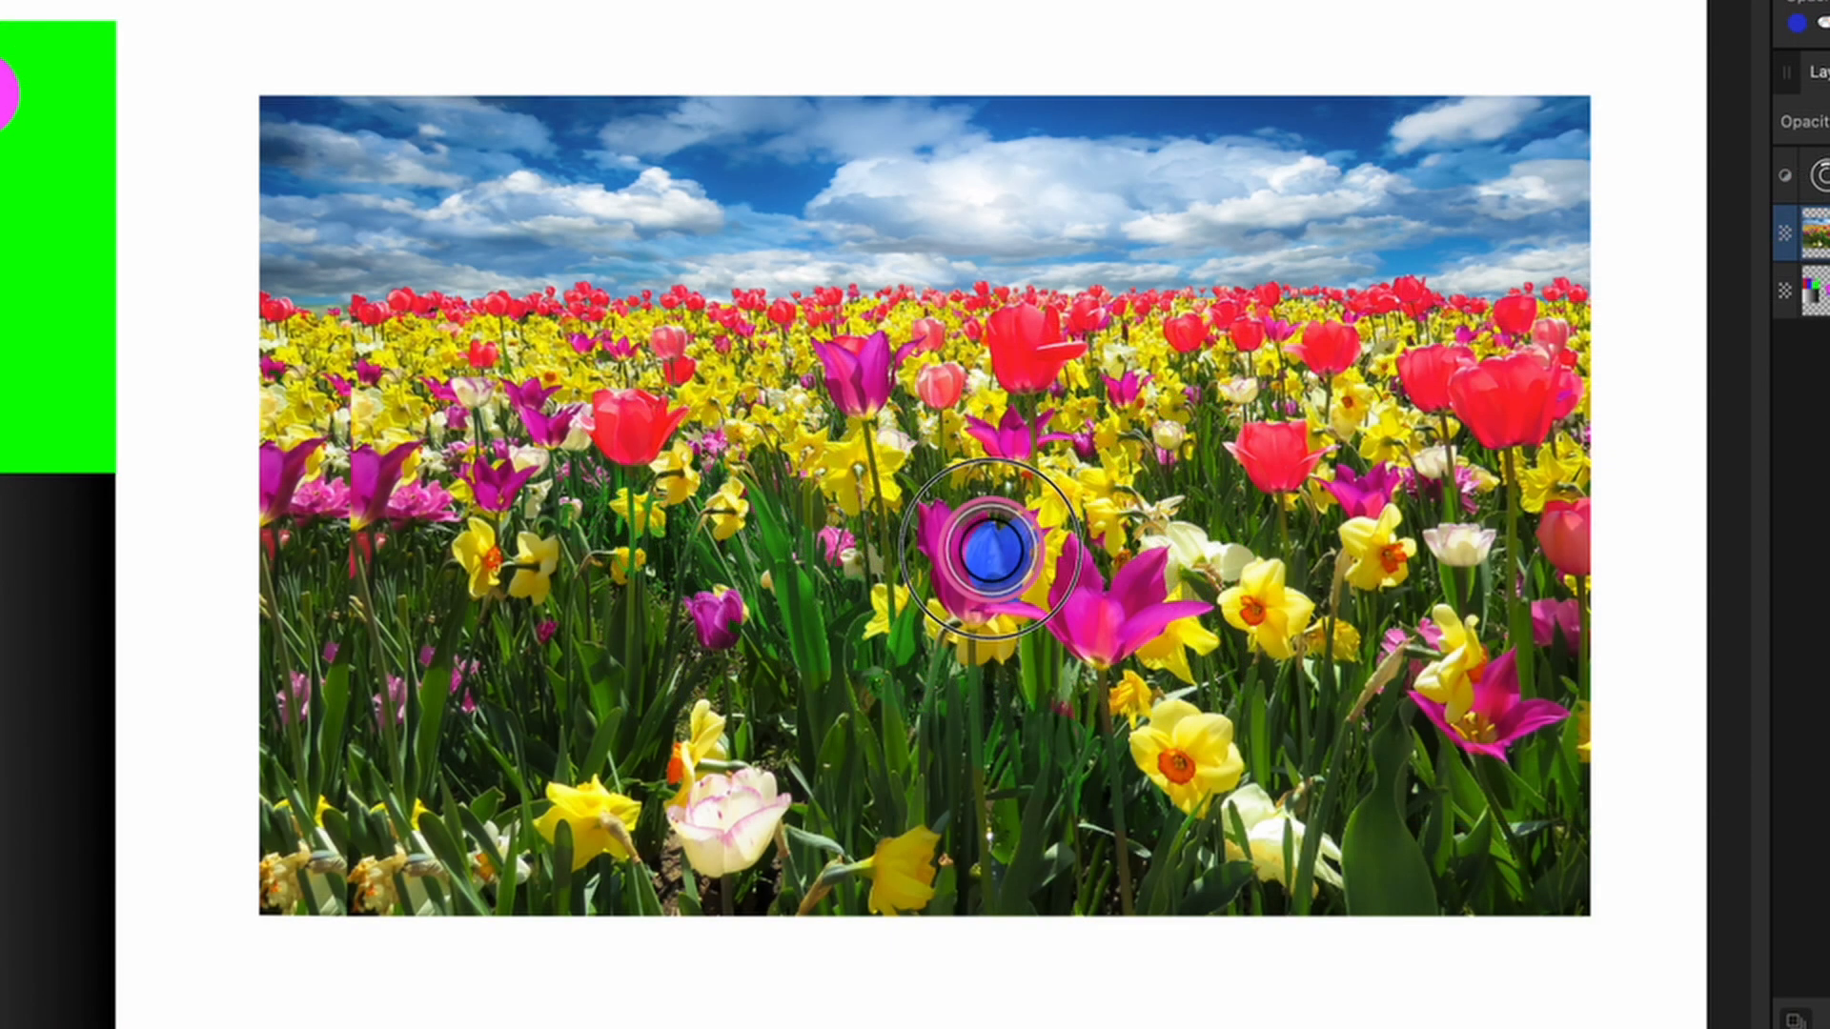
- Recolour the two large central purple tulips and the smaller purple tulips along the photo's left edge blue
mouse_move(954, 530)
mouse_down()
mouse_move(934, 534)
mouse_move(989, 543)
mouse_move(981, 585)
mouse_move(964, 572)
mouse_up()
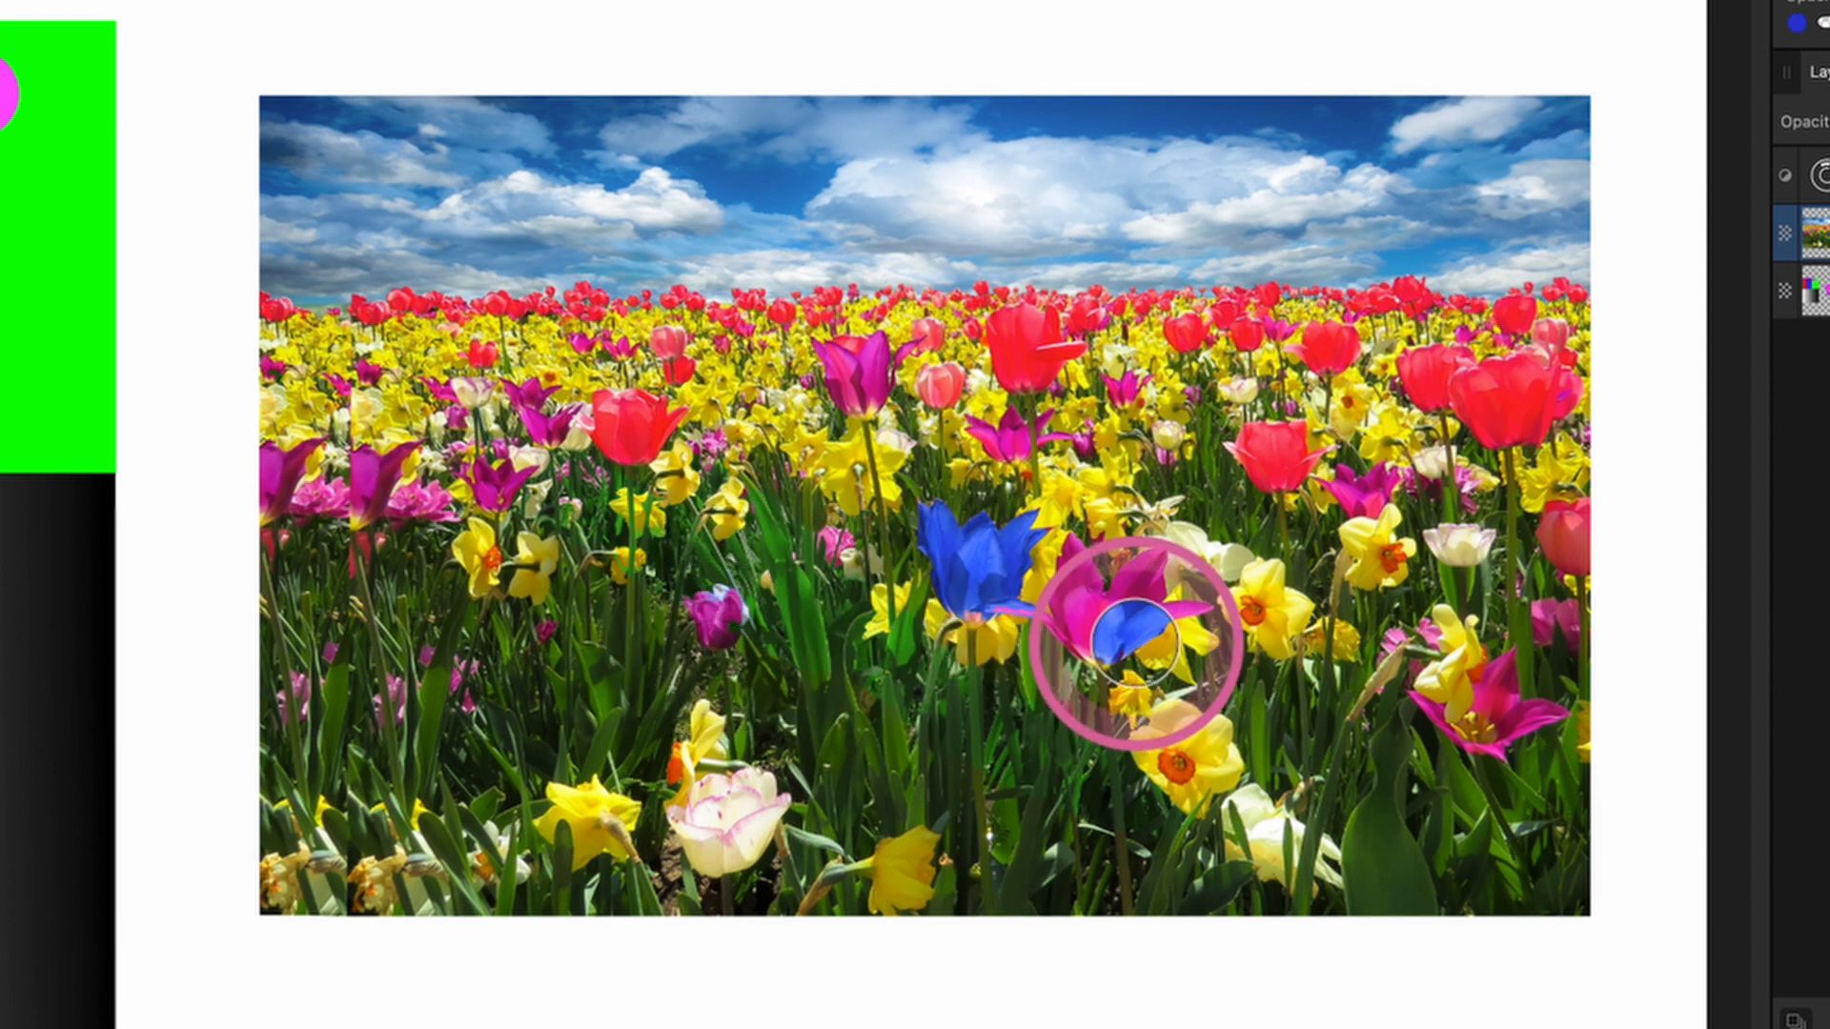
mouse_move(1128, 612)
mouse_down()
mouse_move(1088, 542)
mouse_move(1049, 609)
mouse_move(1156, 561)
mouse_move(1181, 576)
mouse_move(1162, 624)
mouse_move(1069, 662)
mouse_move(994, 619)
mouse_move(956, 629)
mouse_up()
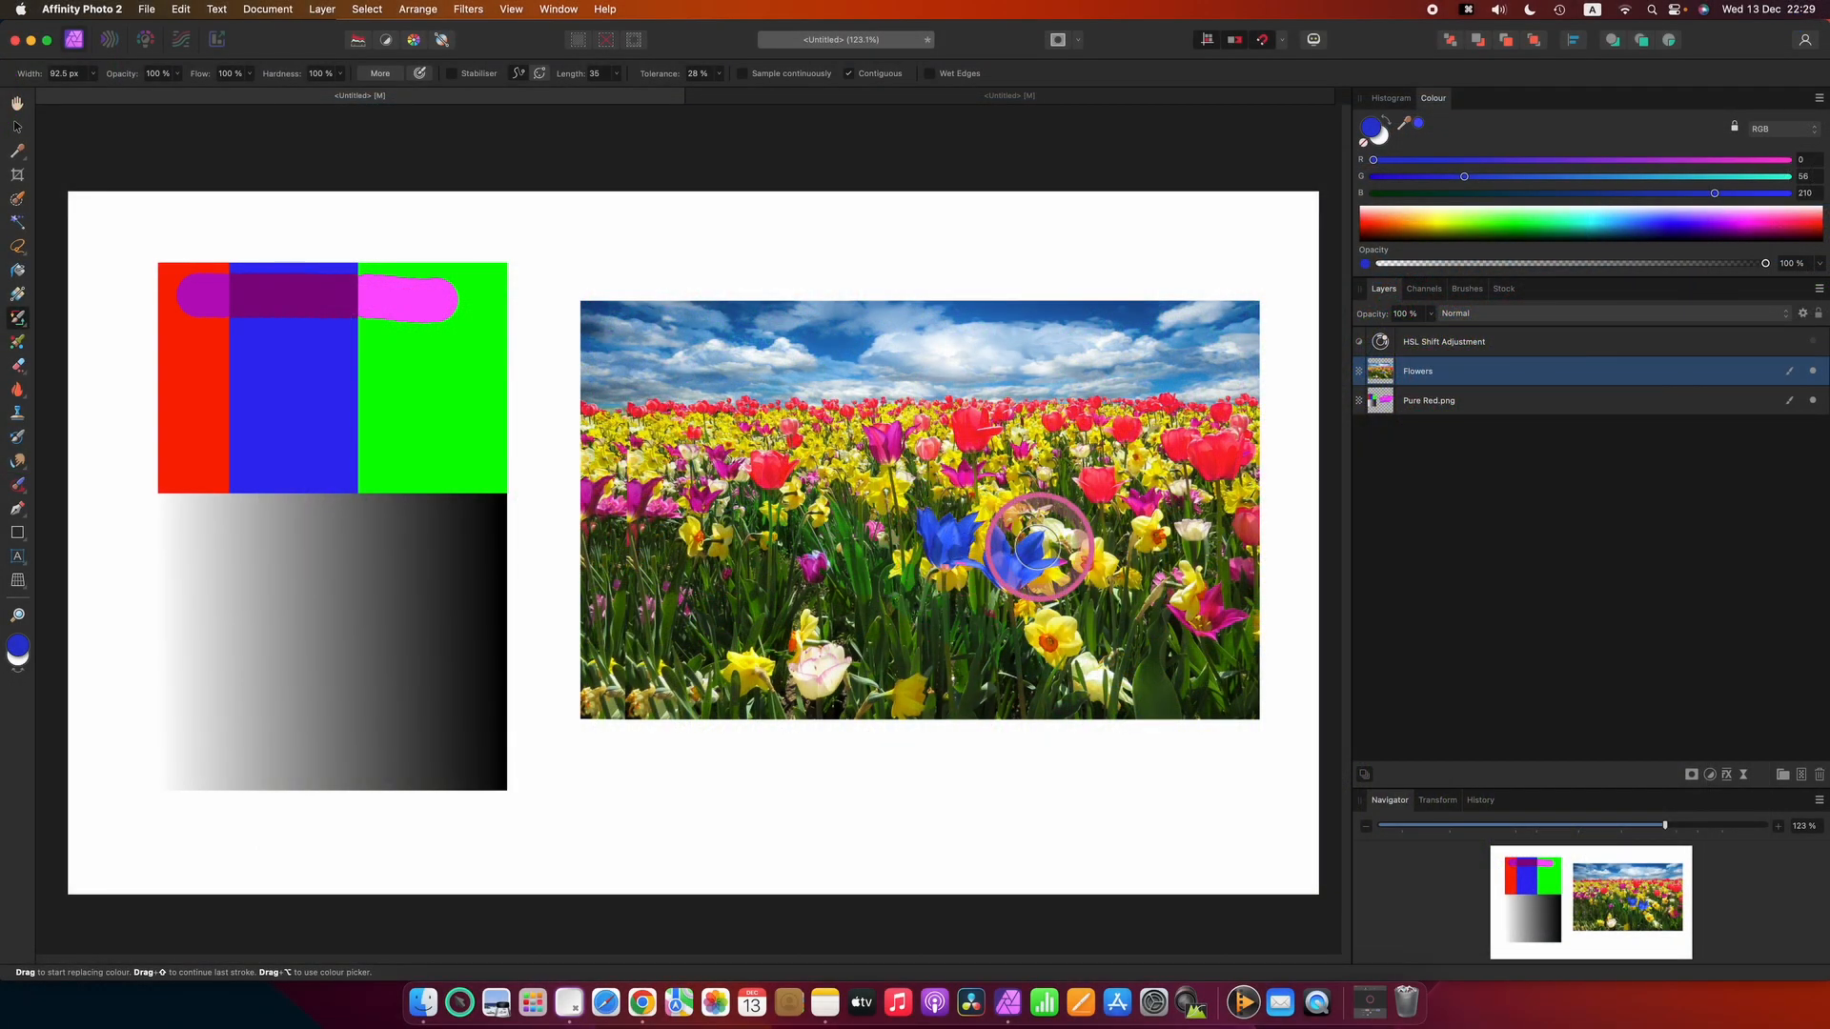
drag(712, 503, 704, 499)
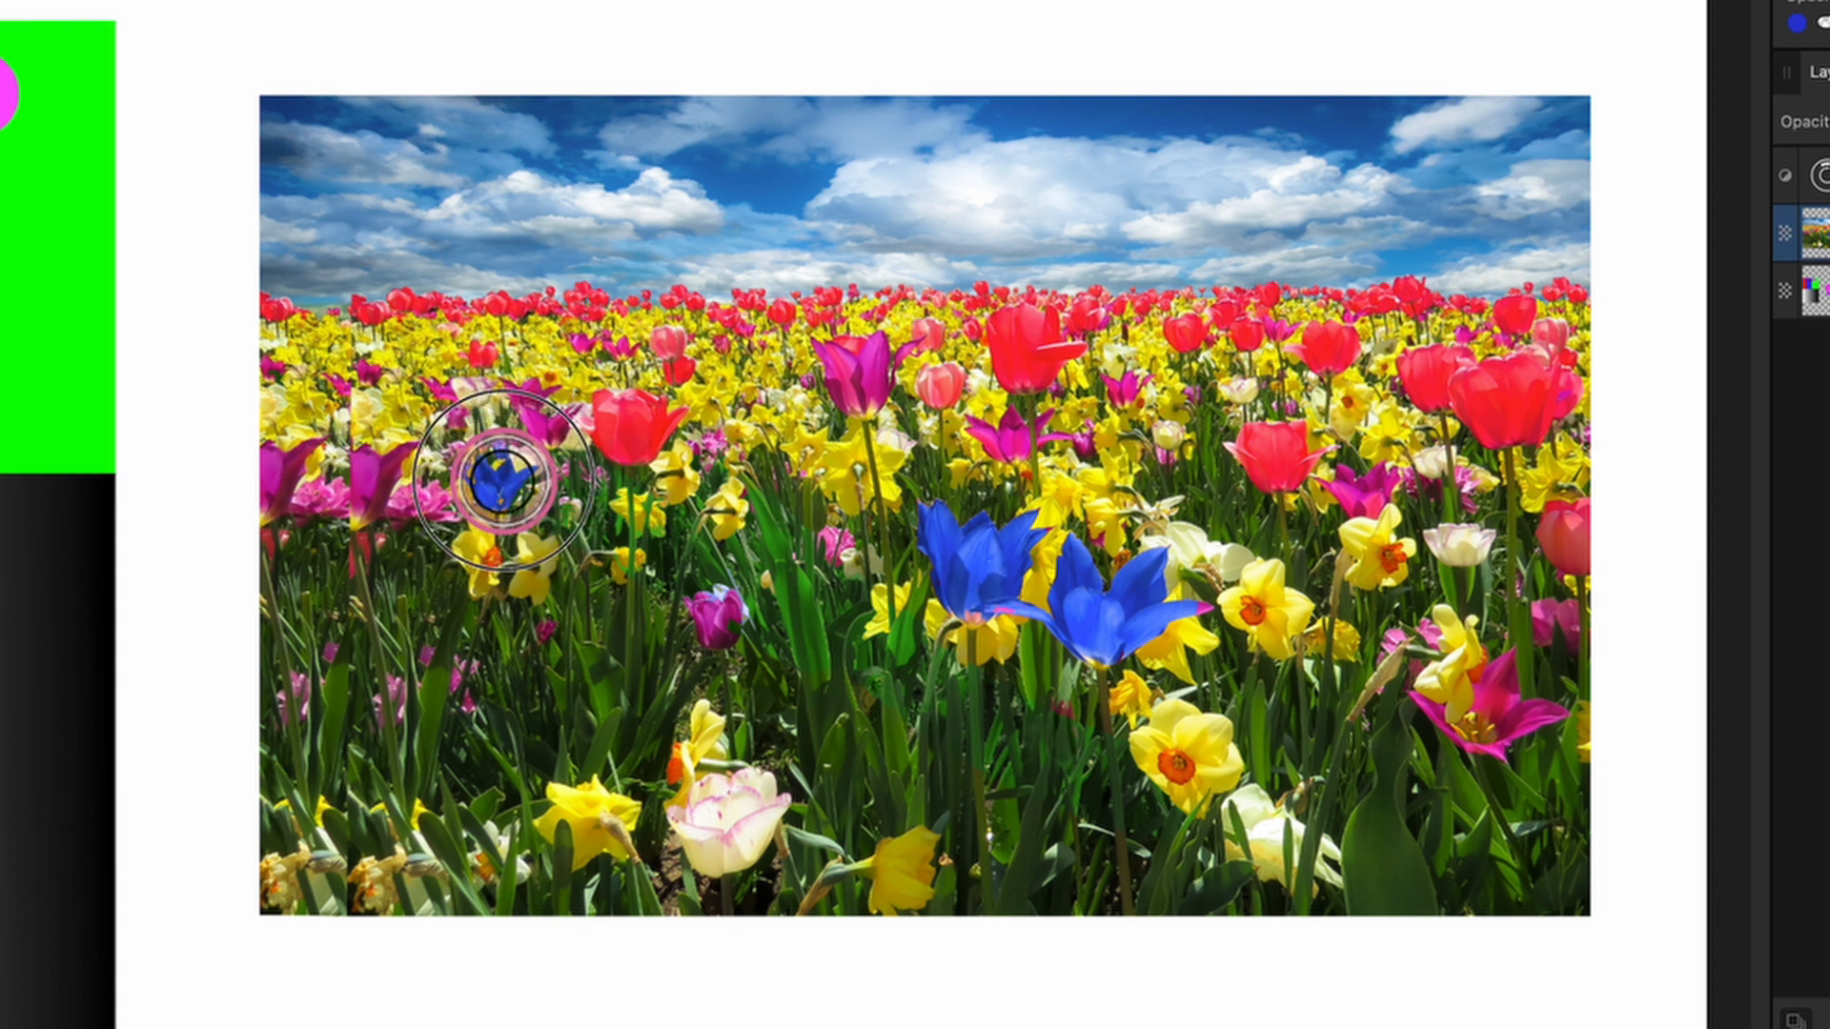
drag(388, 470, 383, 470)
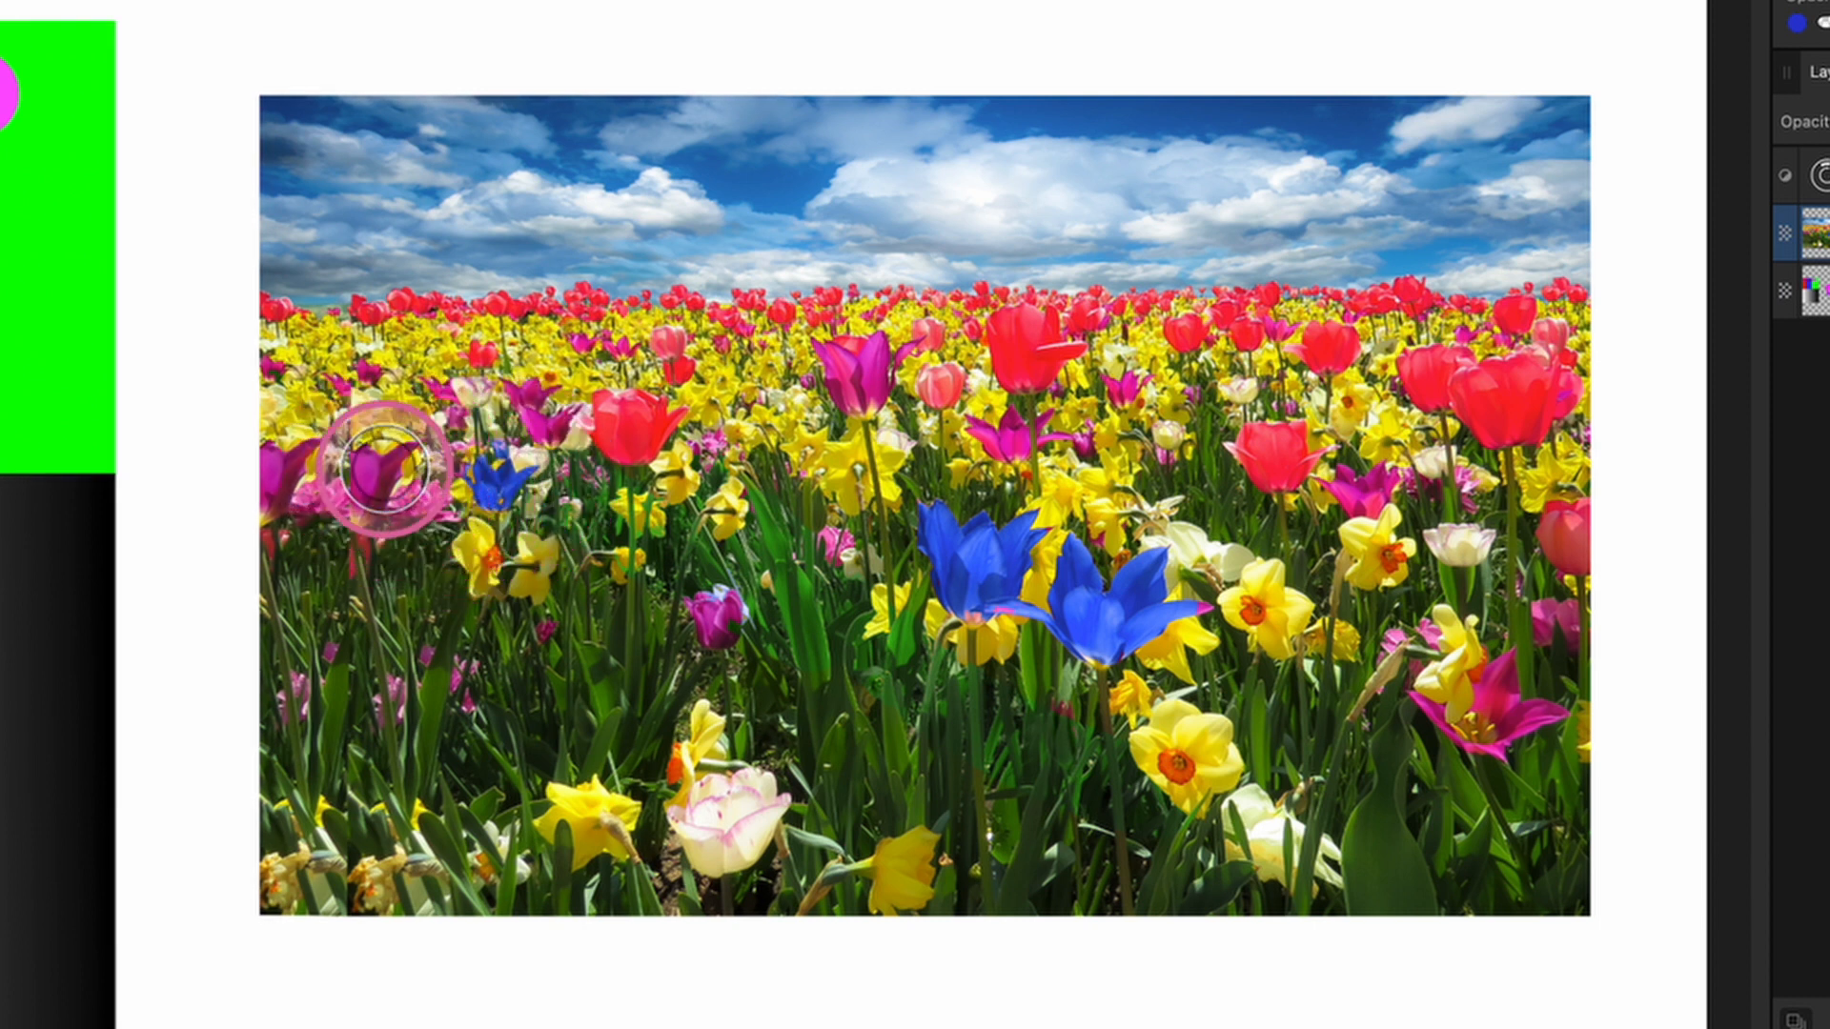
click(259, 490)
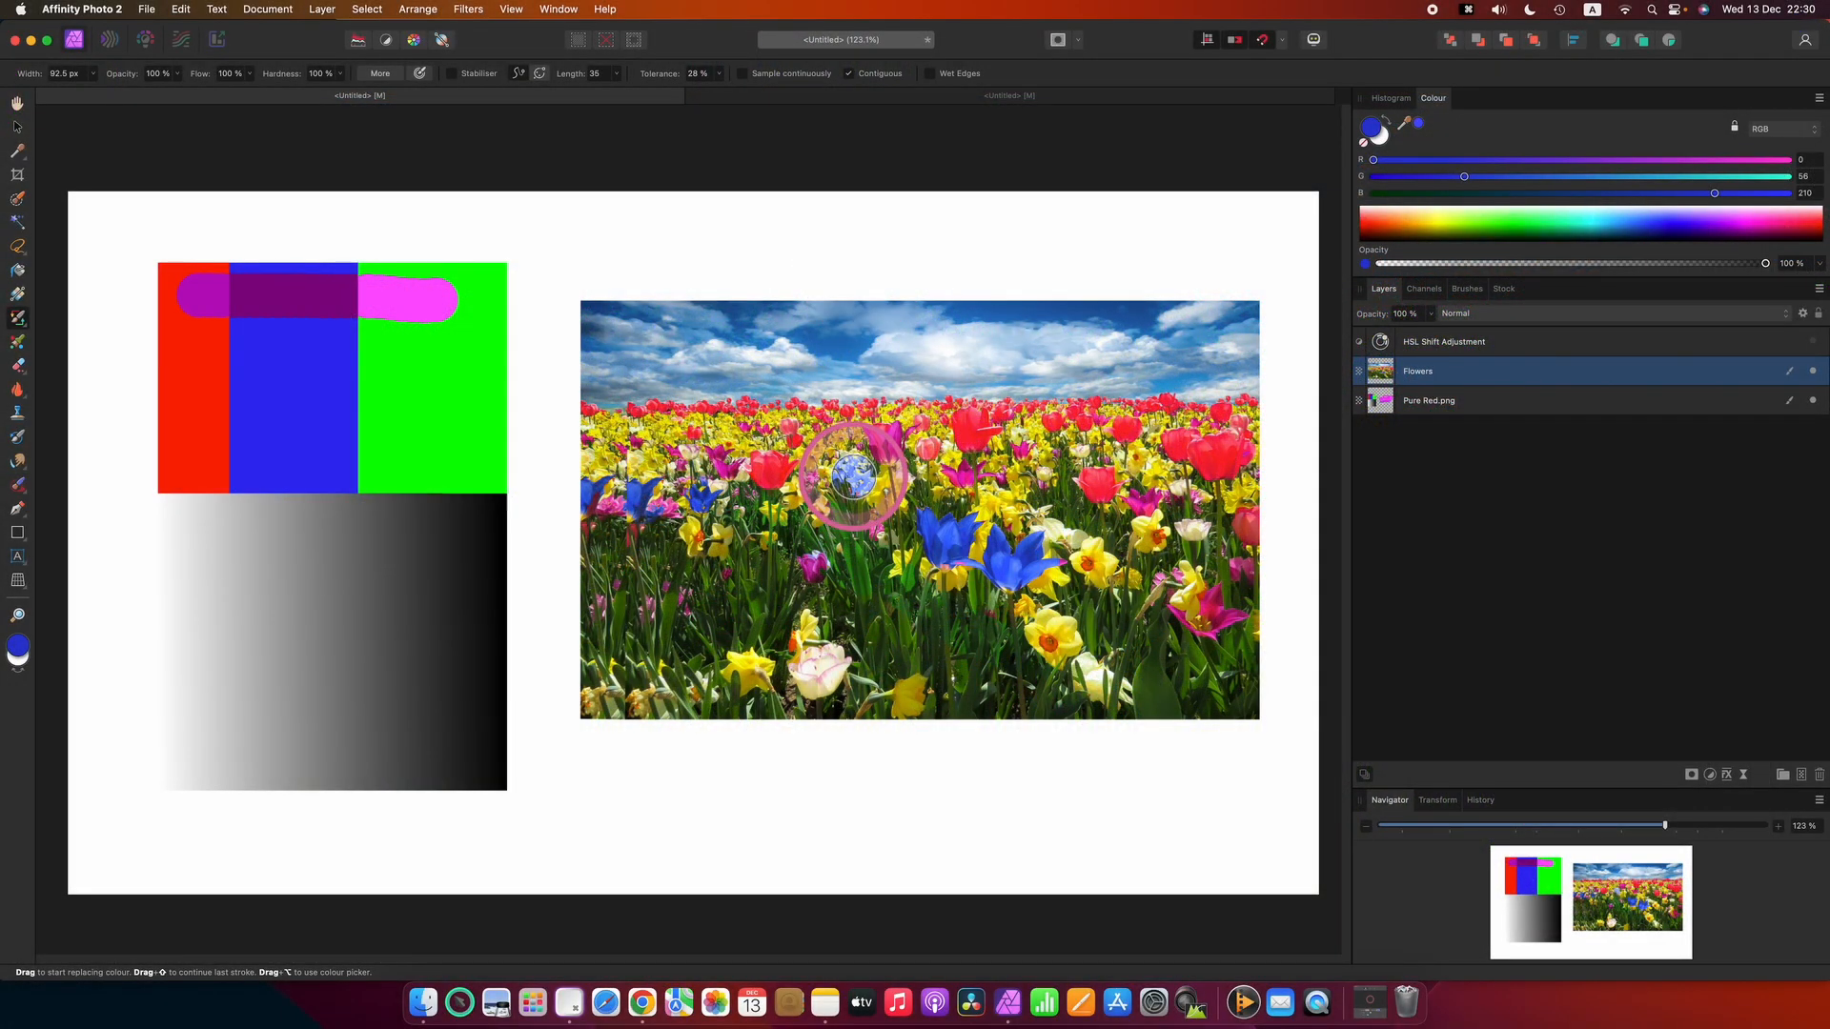
- Try replacing the yellow of the distant flowers with blue, and undo the blue strokes on the Flowers layer
drag(851, 476, 838, 465)
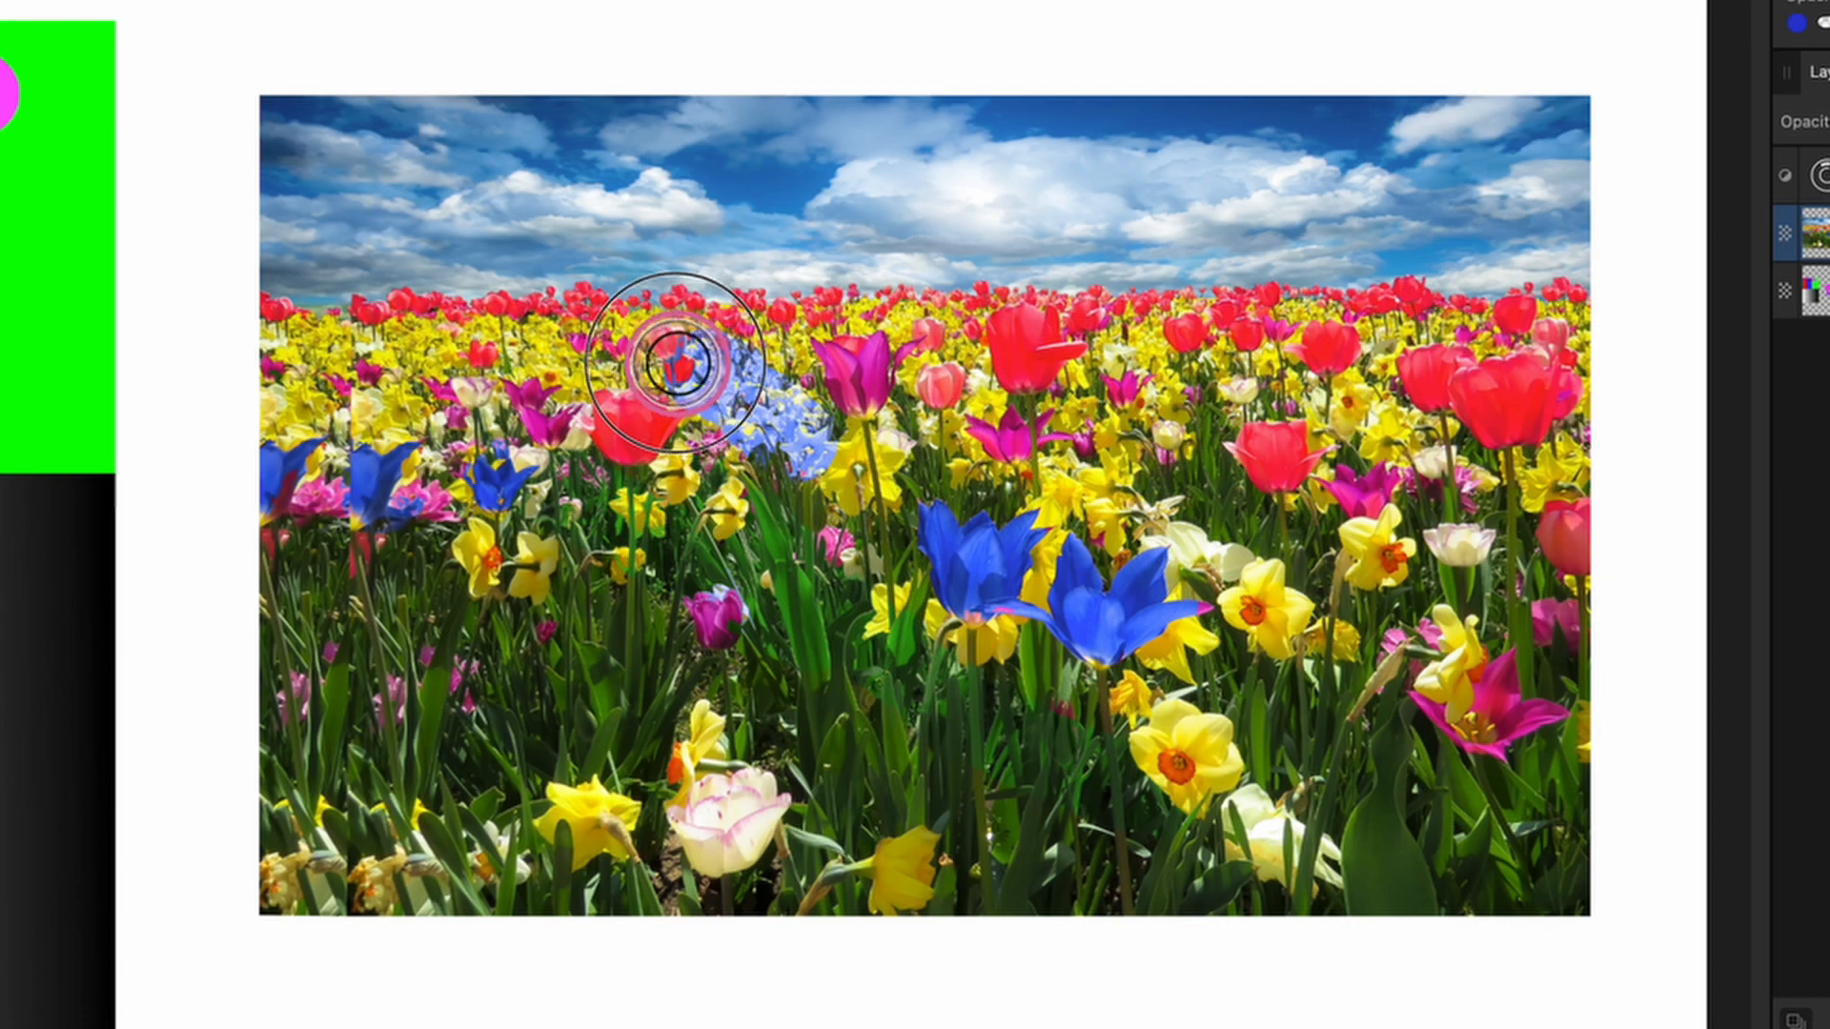
mouse_move(677, 362)
mouse_down()
mouse_move(360, 339)
mouse_move(294, 347)
mouse_move(294, 400)
mouse_move(449, 397)
mouse_move(490, 355)
mouse_move(533, 370)
mouse_up()
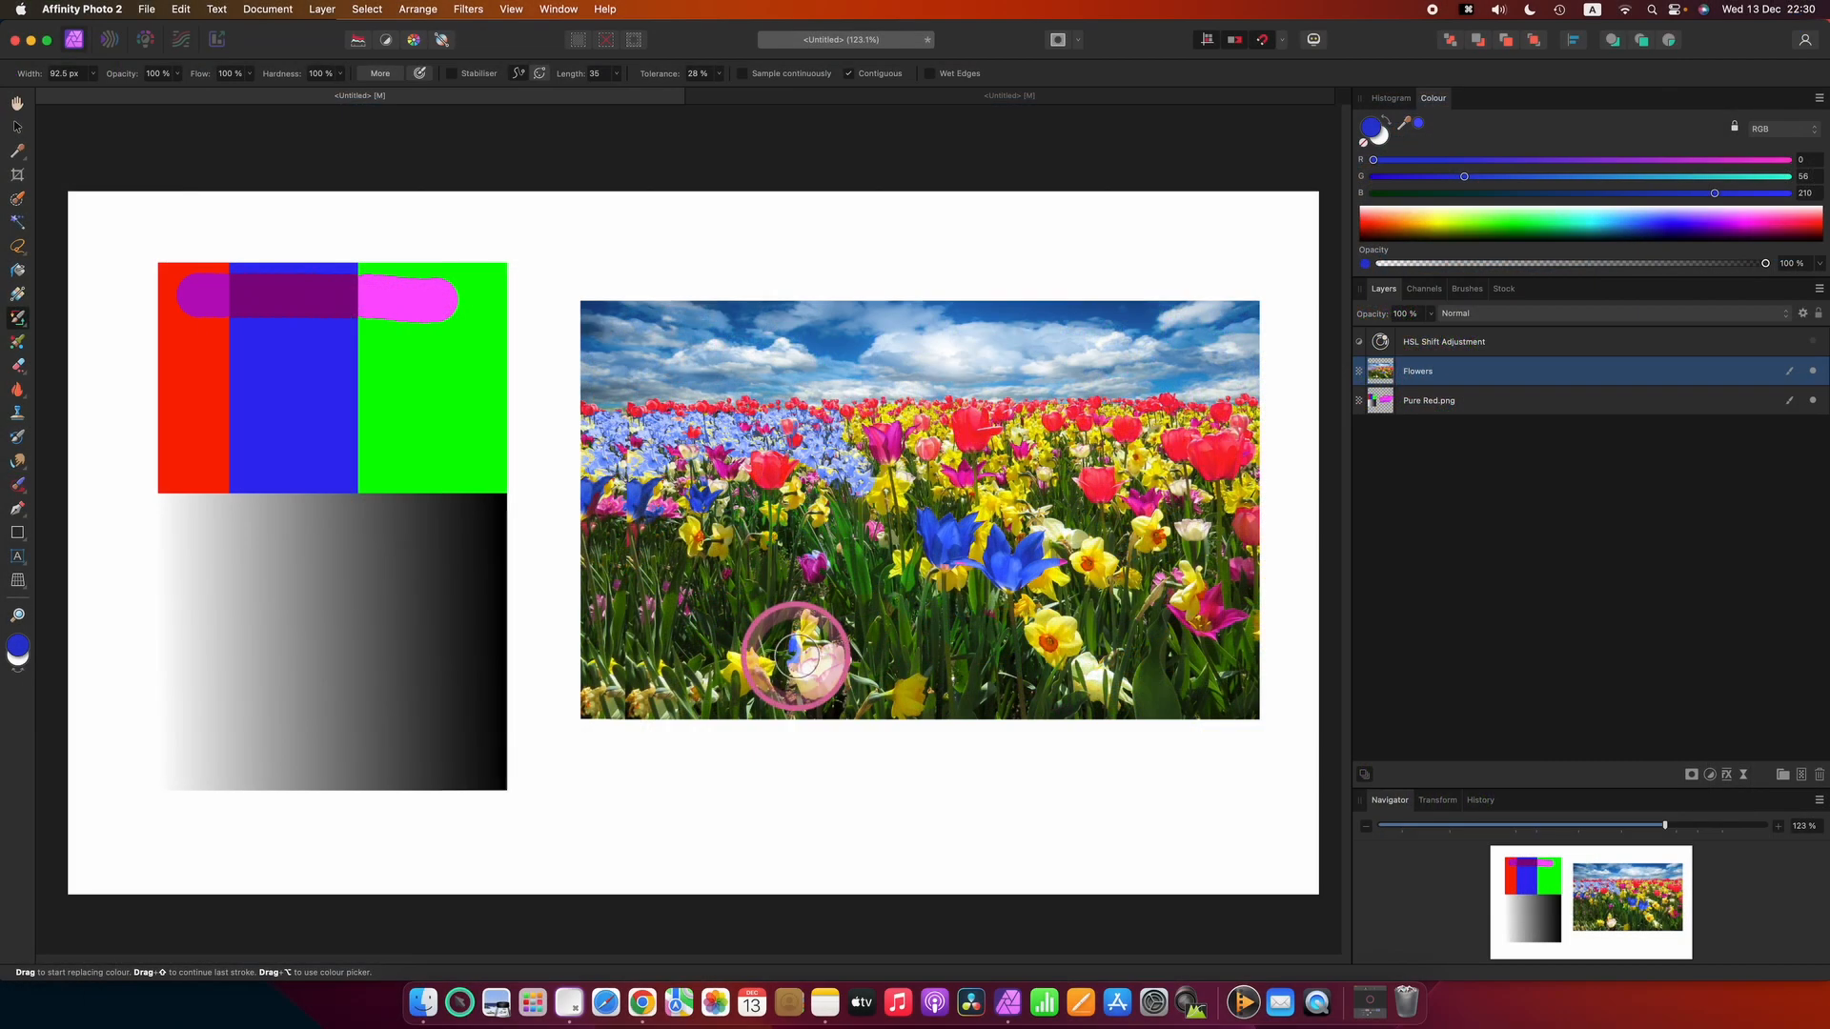
key(super+z)
key(super+z)
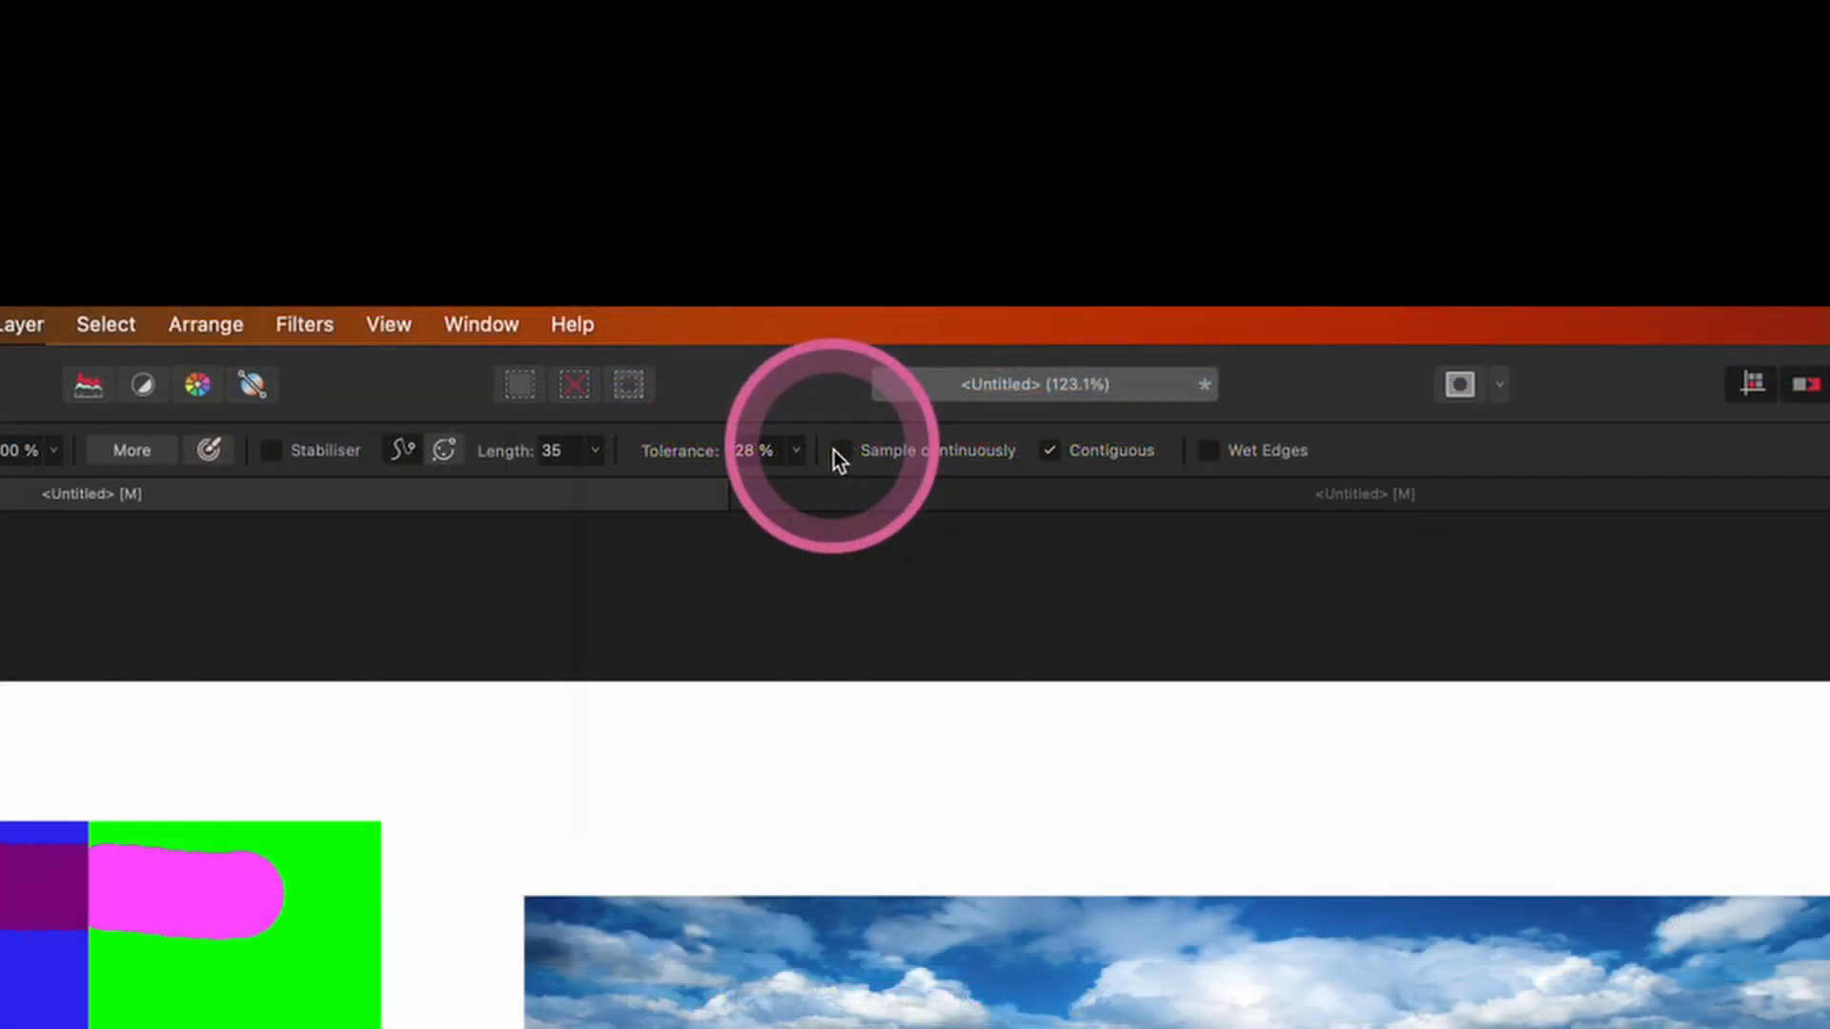
- Try blue replacement strokes over the central tulips with continuous sampling on and beside the lower daffodil with it off, undoing each
click(839, 452)
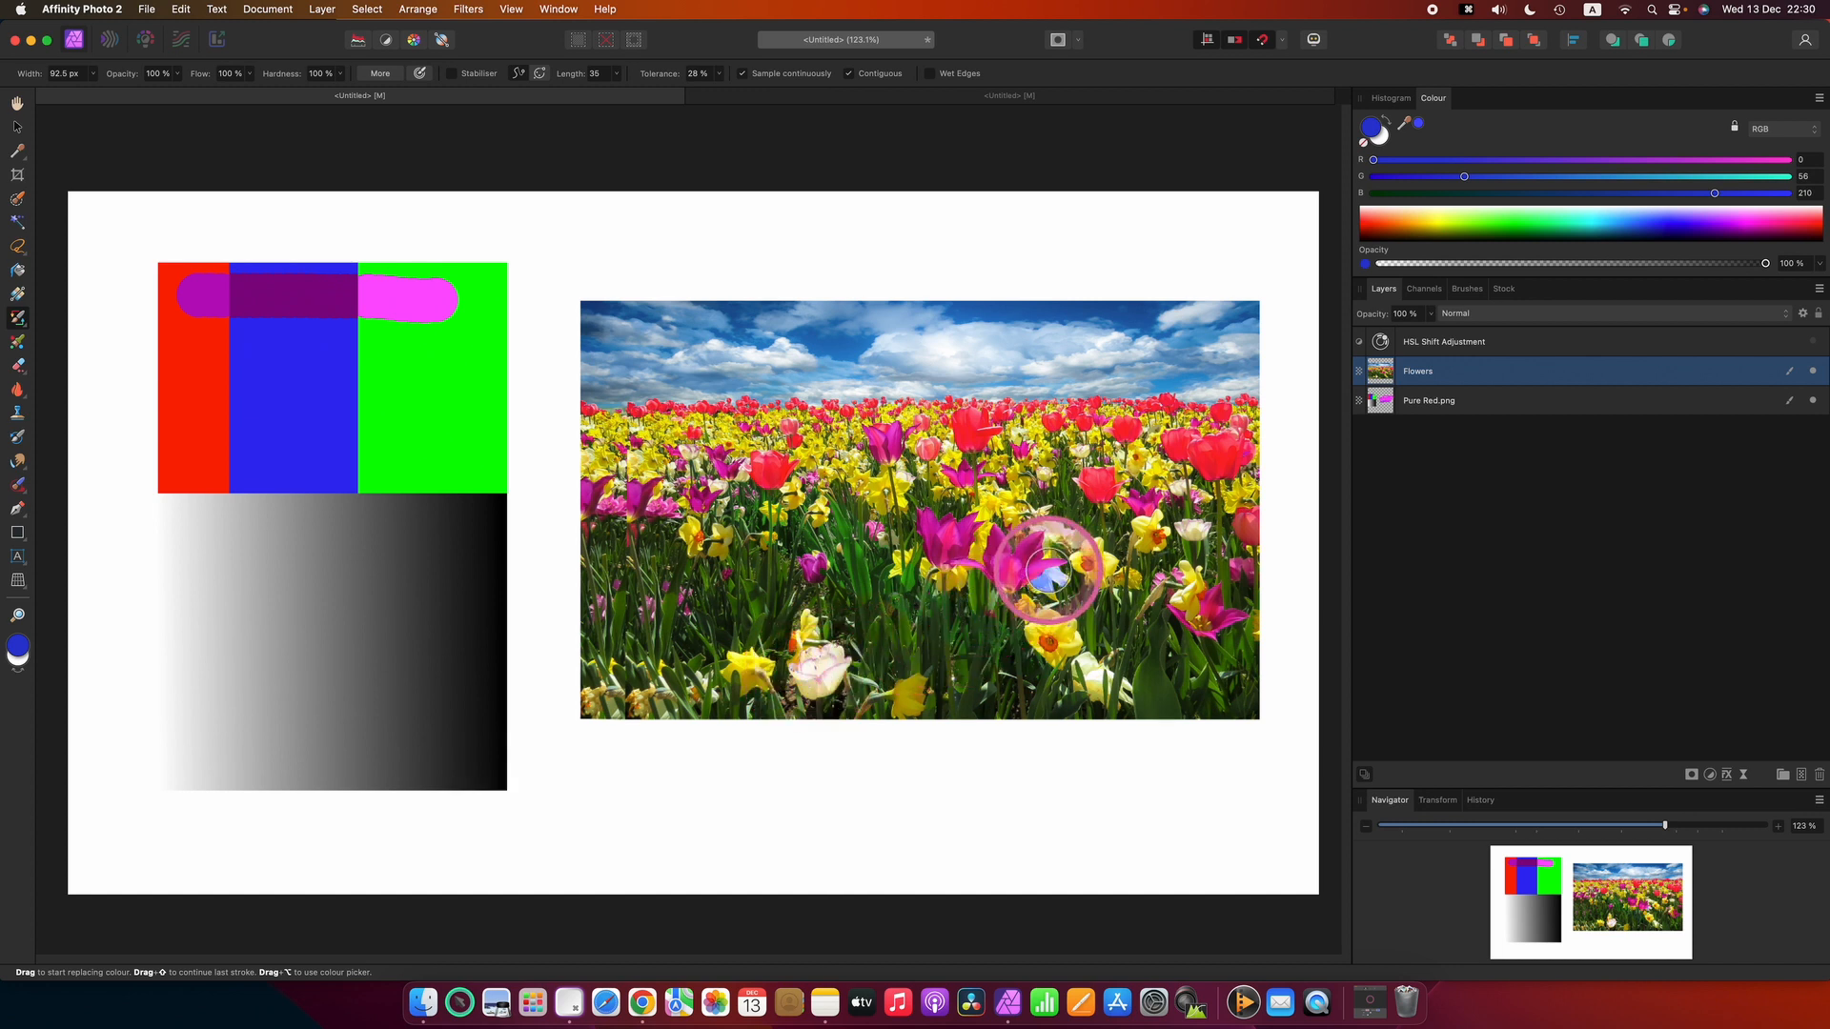
drag(1046, 565, 982, 610)
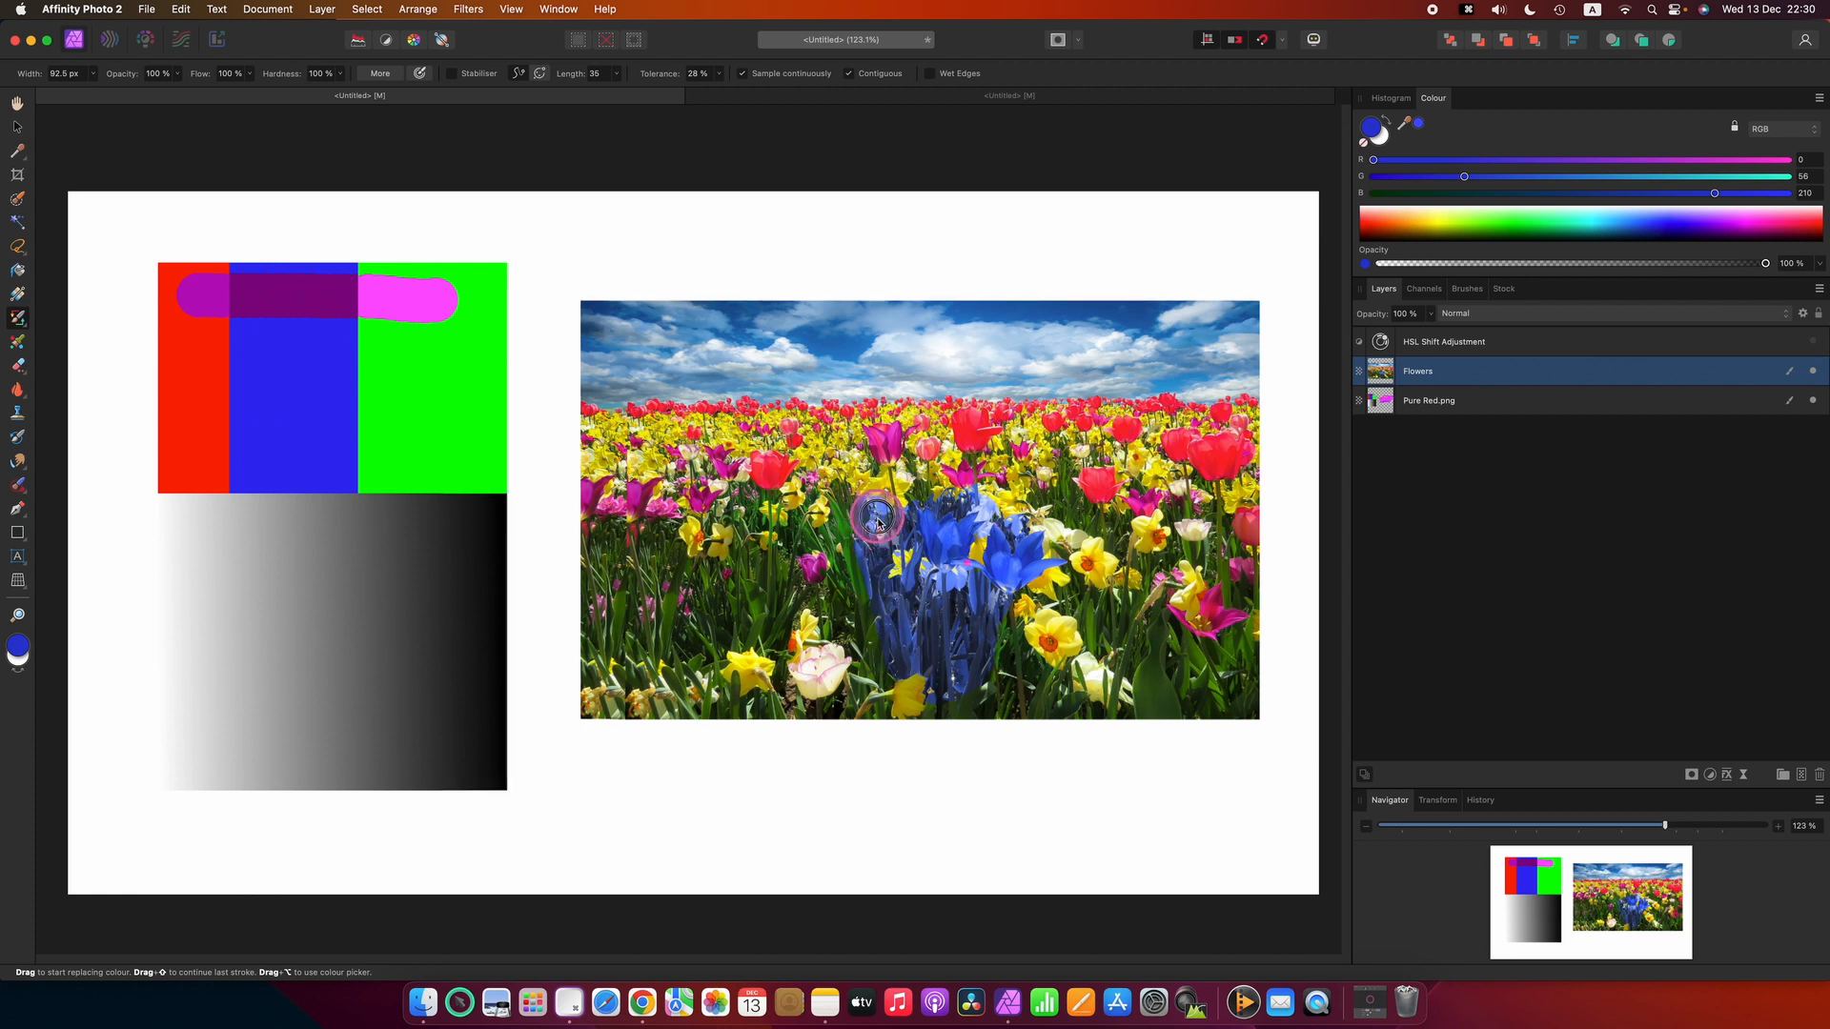
key(super+z)
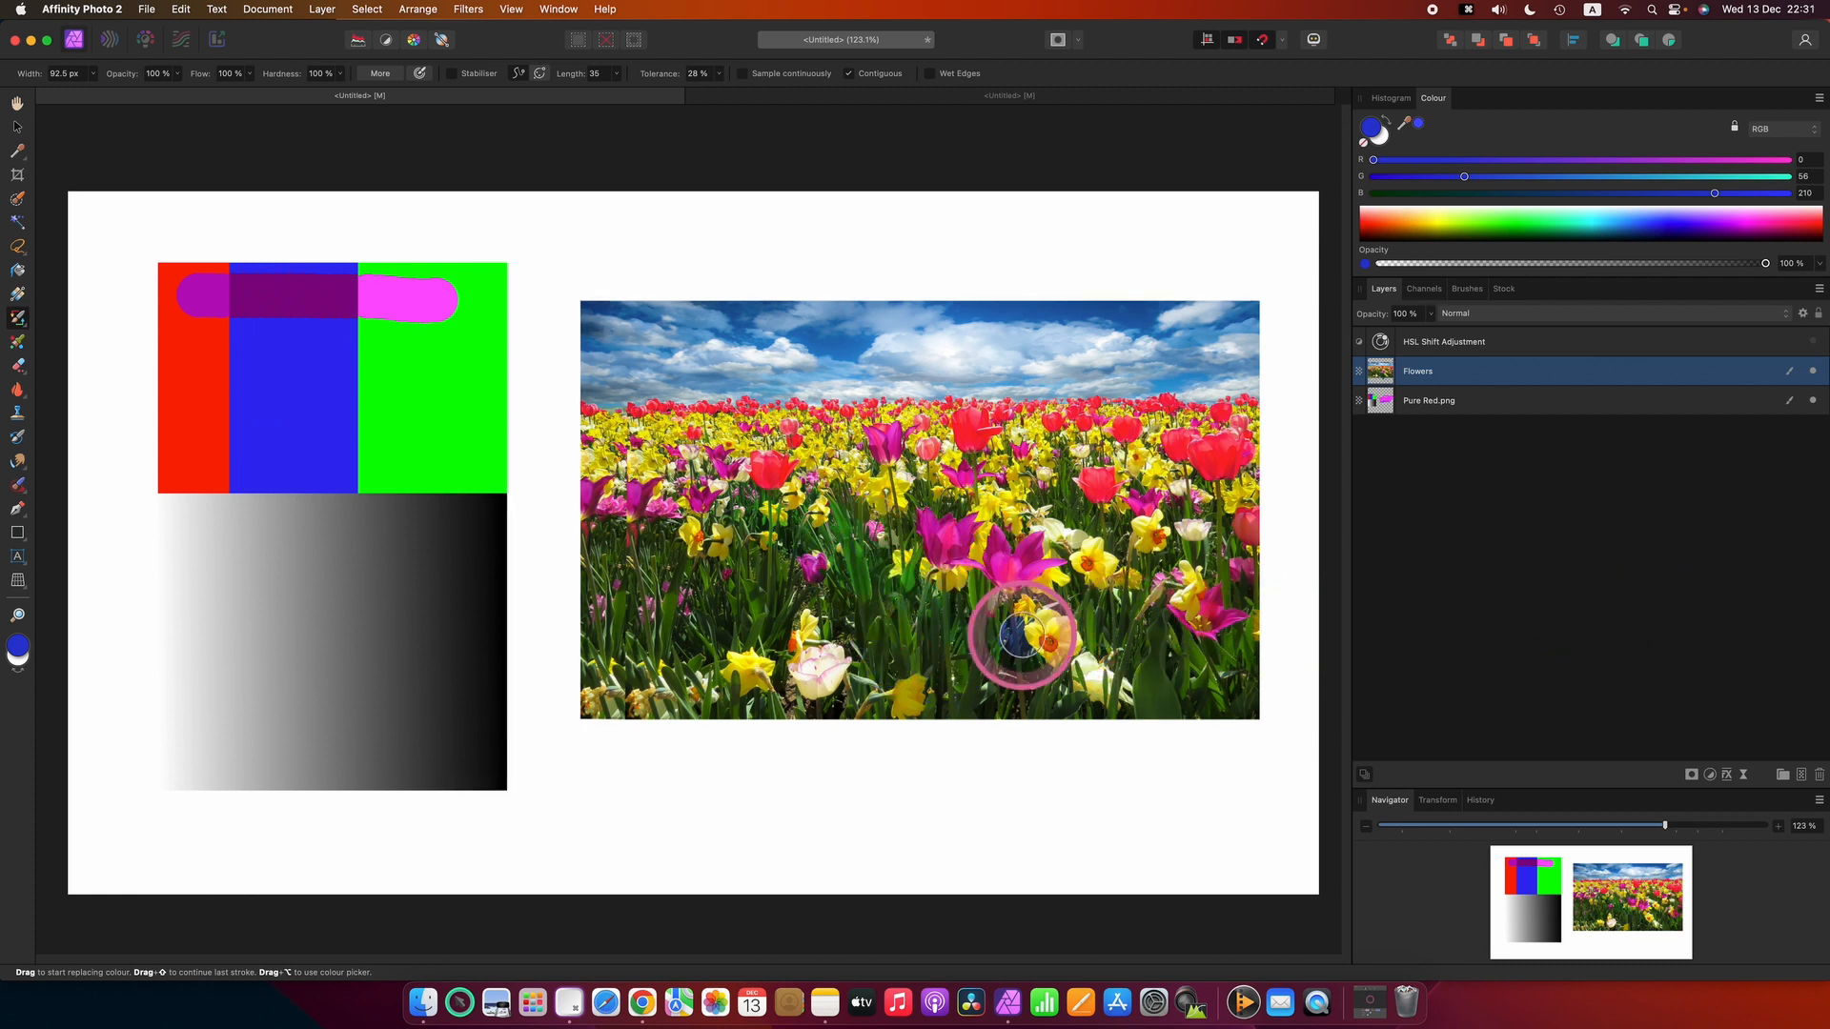
mouse_move(1021, 633)
mouse_down()
mouse_move(1056, 634)
mouse_move(1054, 654)
mouse_move(1064, 633)
mouse_up()
key(super+z)
- Pick a dark purple and replace the yellow of the daffodils across the flower field with it
click(1749, 240)
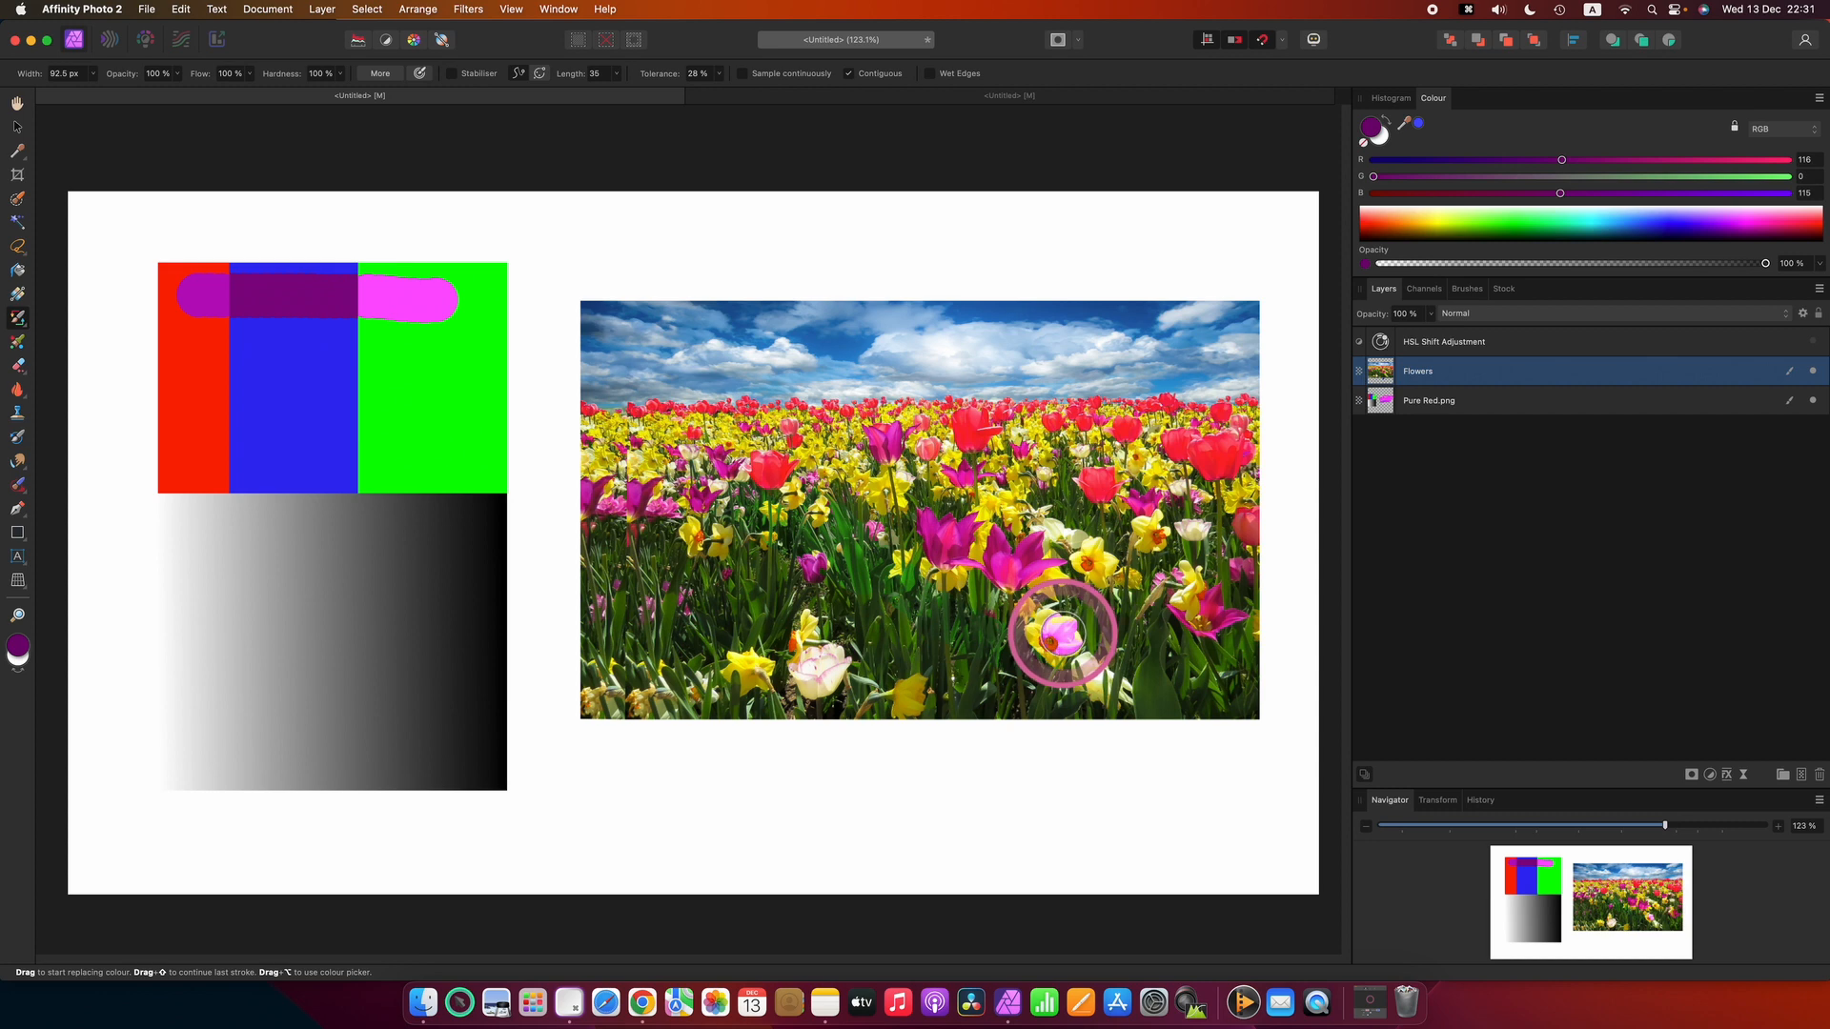
drag(1061, 634, 1056, 646)
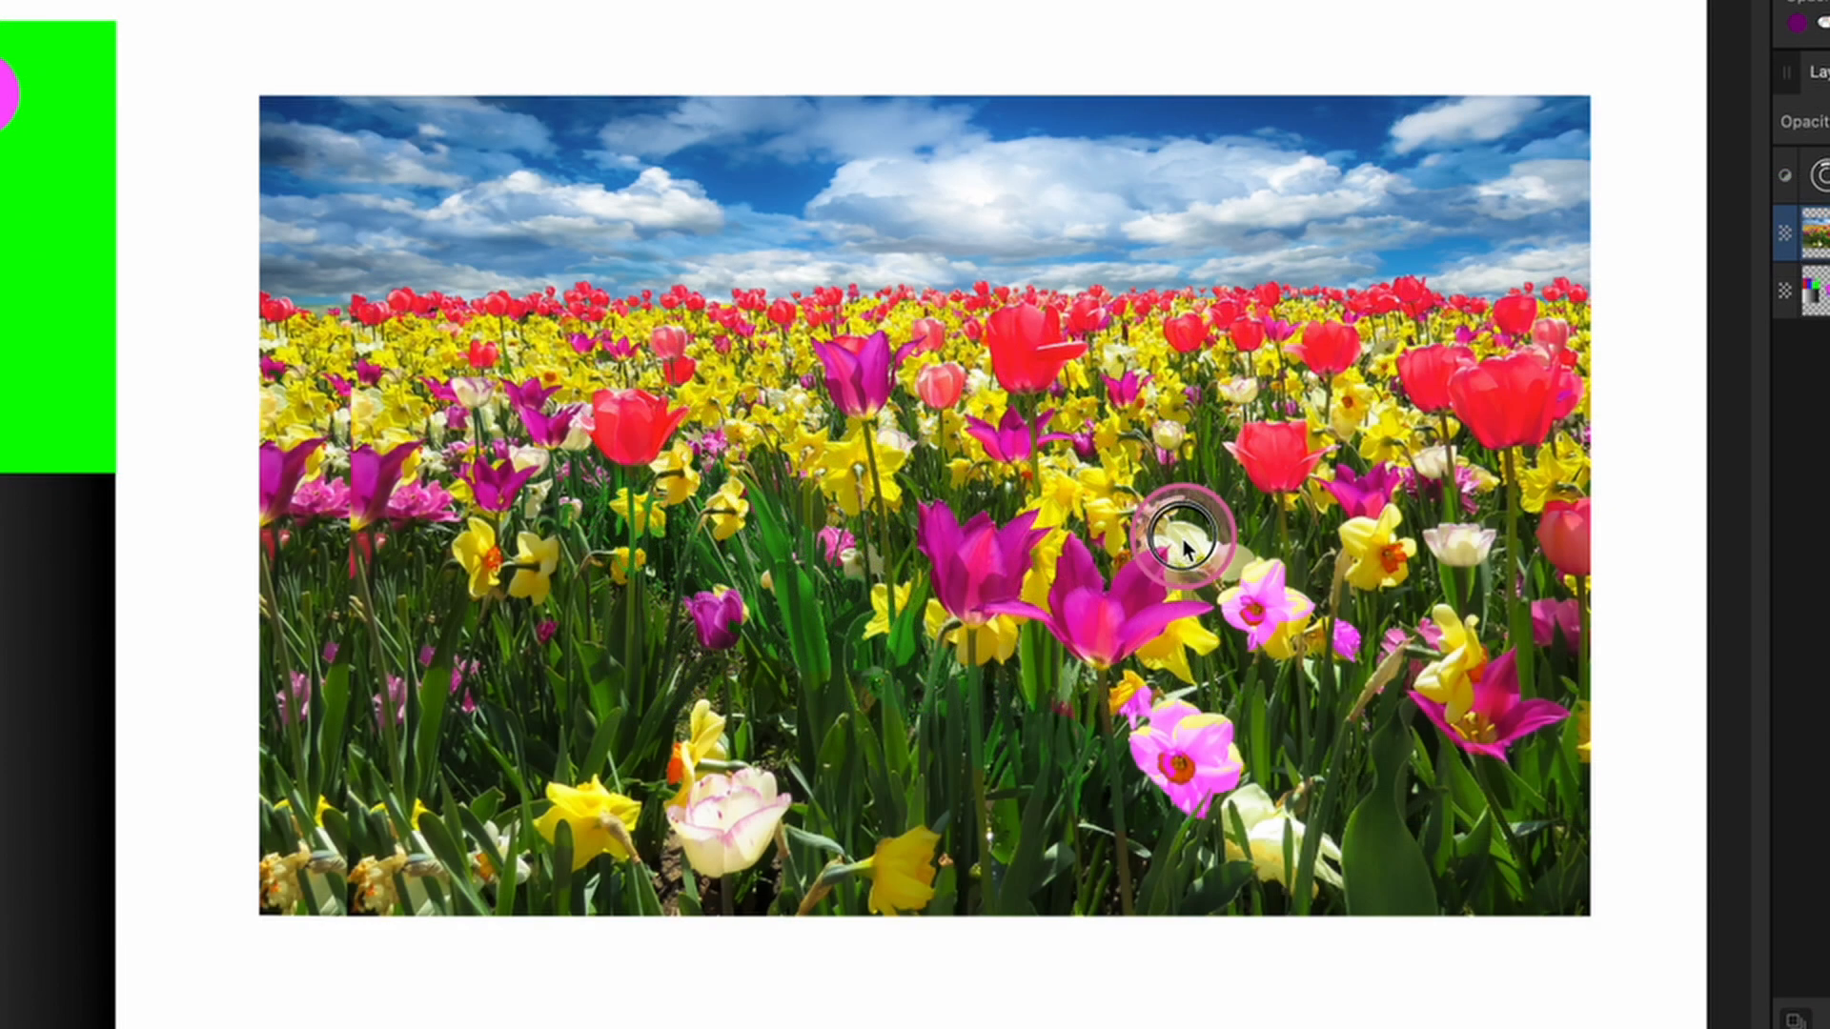
mouse_move(1052, 523)
mouse_down()
mouse_move(1007, 497)
mouse_move(727, 489)
mouse_move(294, 368)
mouse_move(720, 305)
mouse_move(1213, 277)
mouse_move(1519, 319)
mouse_move(1605, 397)
mouse_move(1444, 367)
mouse_move(470, 360)
mouse_move(333, 454)
mouse_move(286, 388)
mouse_move(518, 499)
mouse_move(531, 592)
mouse_up()
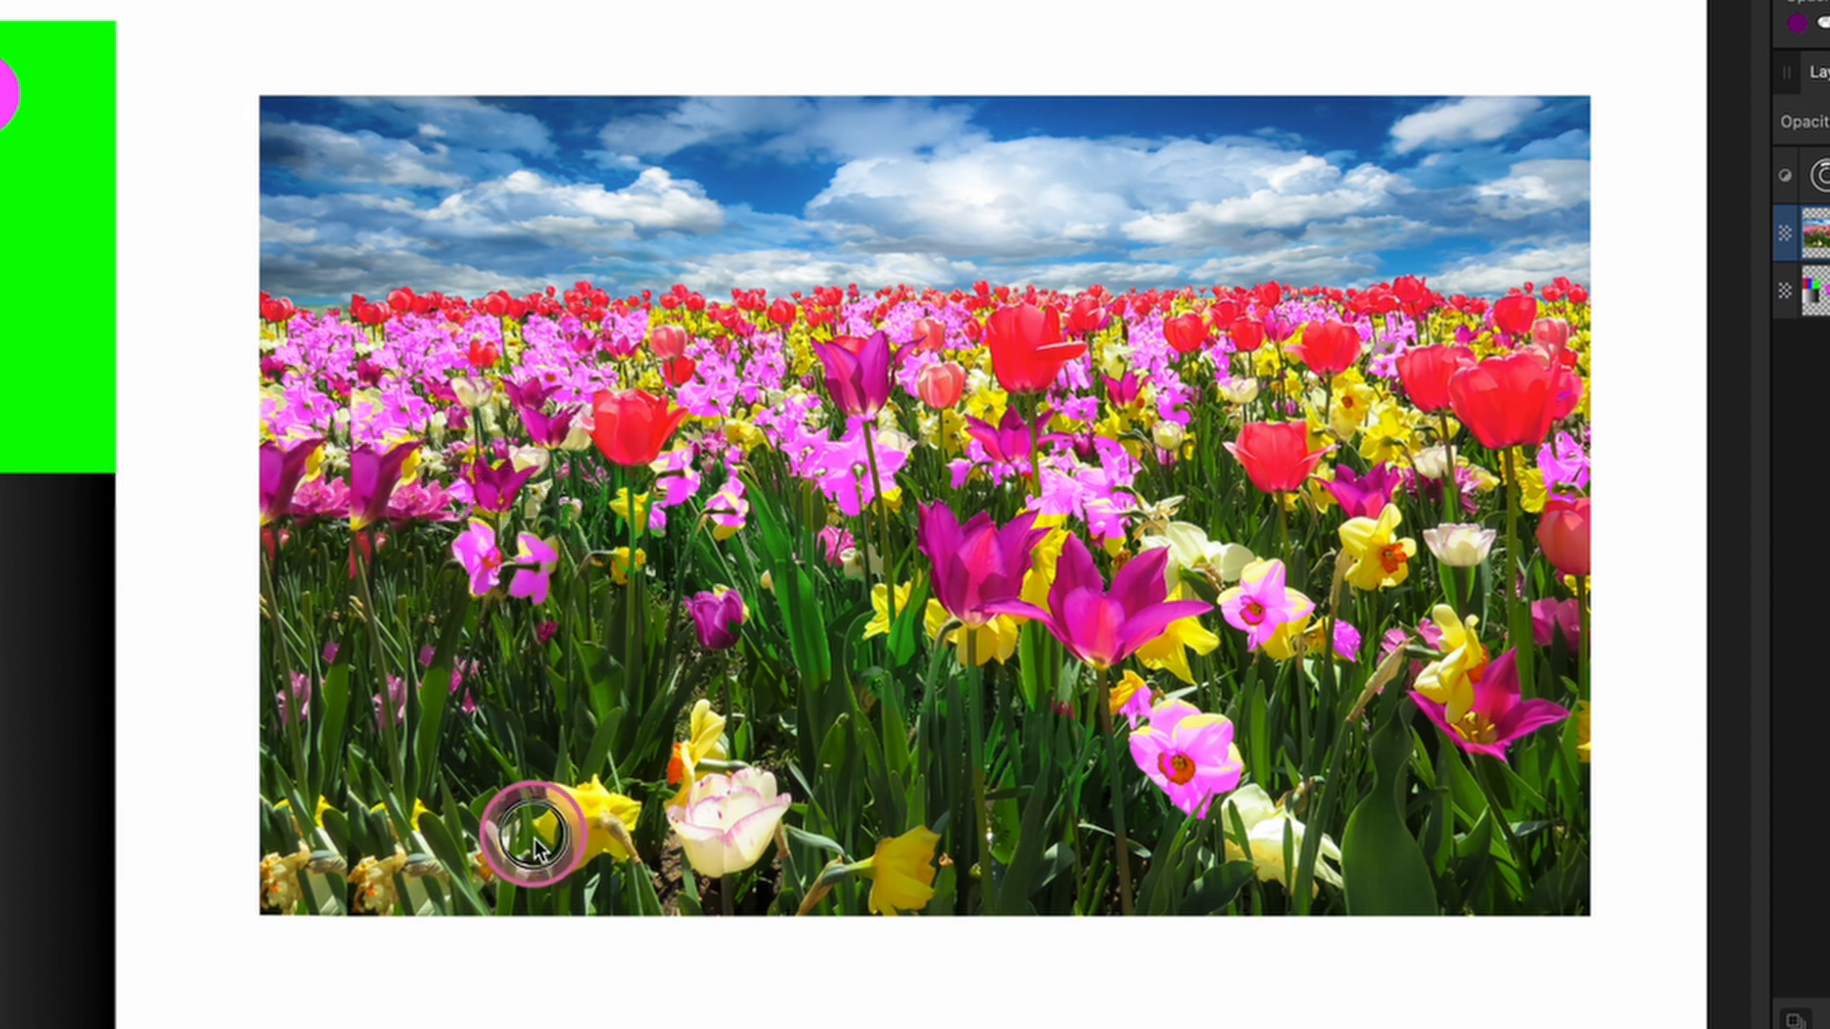
mouse_move(533, 844)
mouse_down()
mouse_move(1001, 509)
mouse_move(1035, 441)
mouse_move(1349, 446)
mouse_move(1505, 409)
mouse_move(1165, 401)
mouse_move(1605, 321)
mouse_move(1603, 631)
mouse_move(1315, 510)
mouse_up()
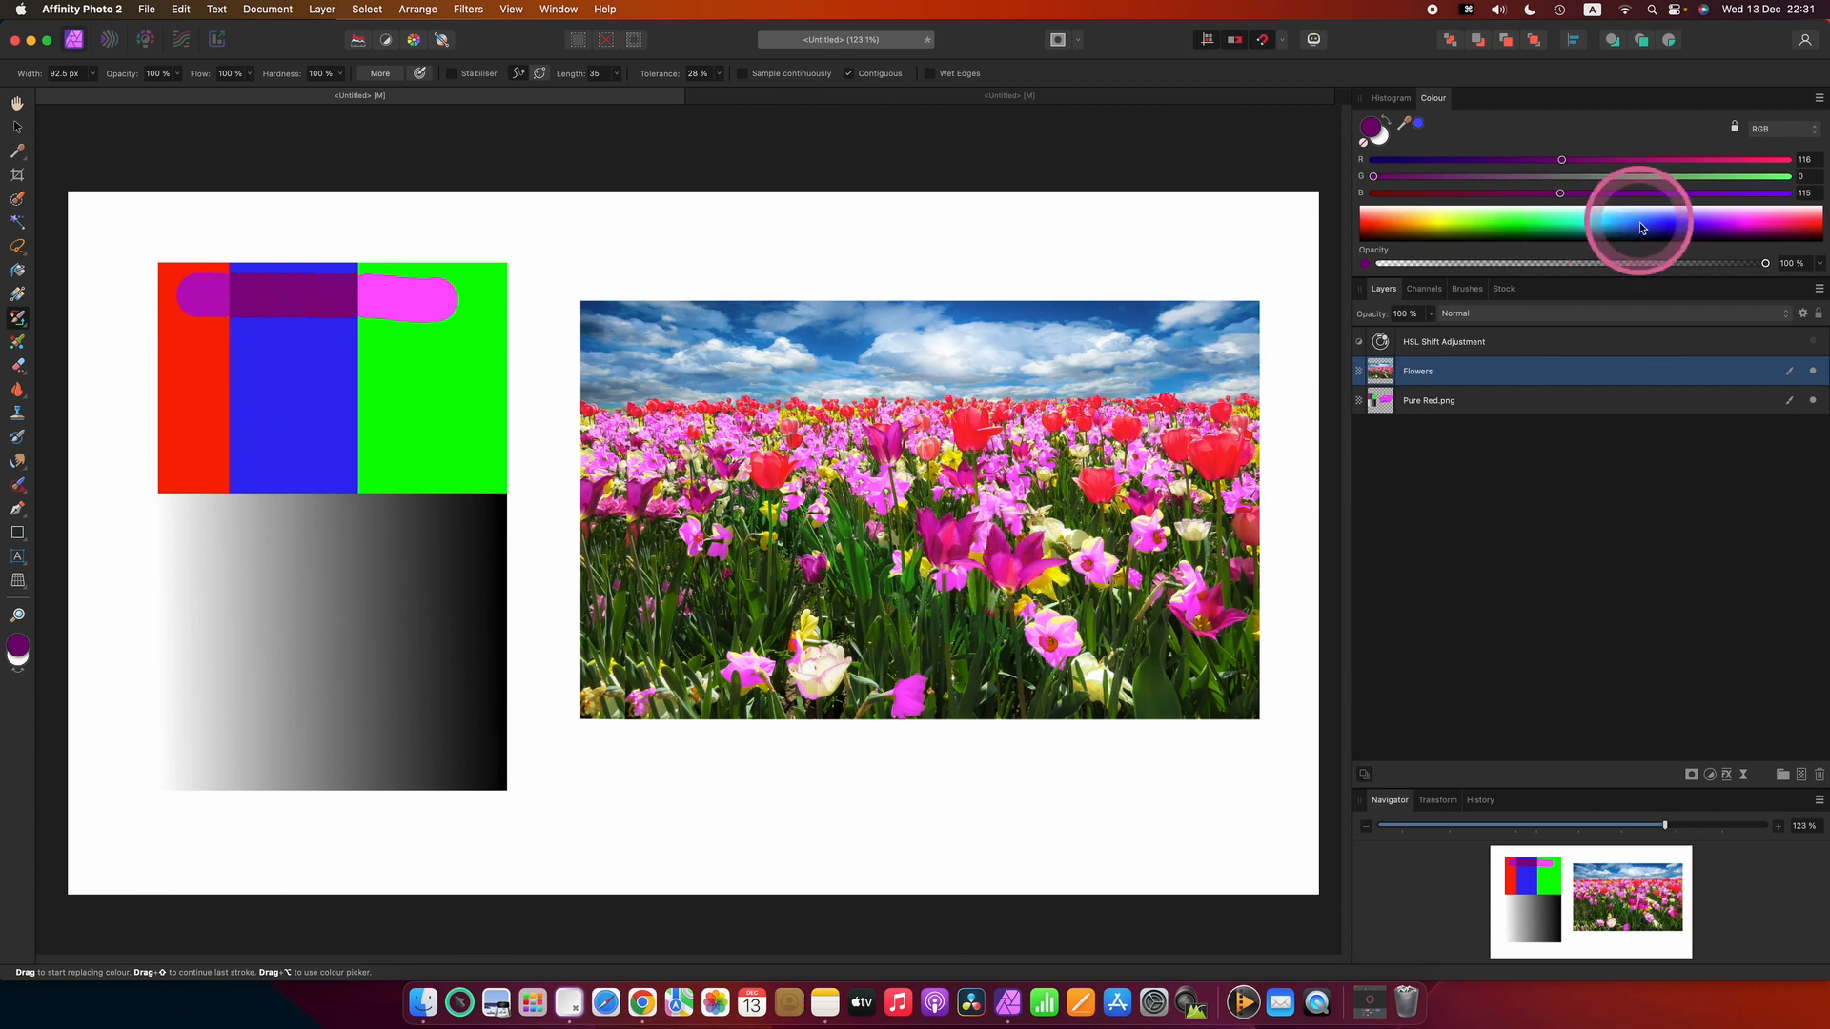
- Pick a bright blue, try replacing the colour of the two large central purple tulips with it, and undo the strokes
drag(1649, 225, 1660, 226)
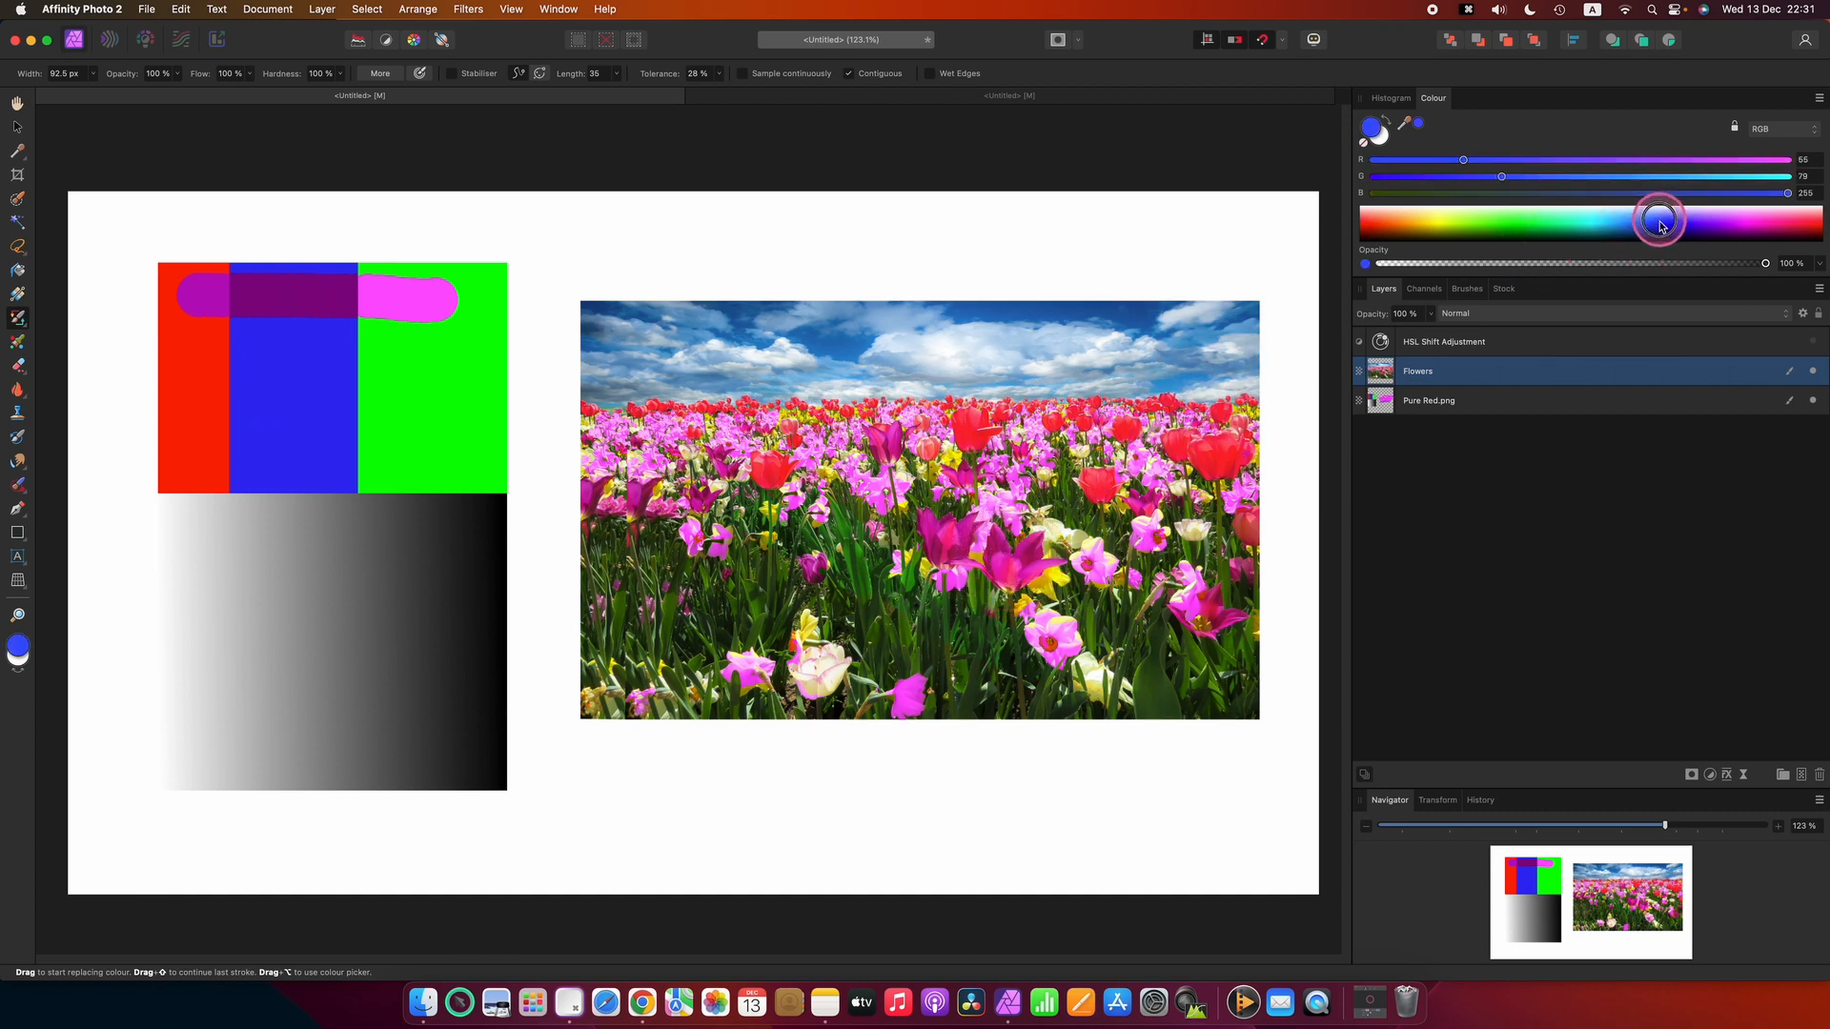
click(1040, 560)
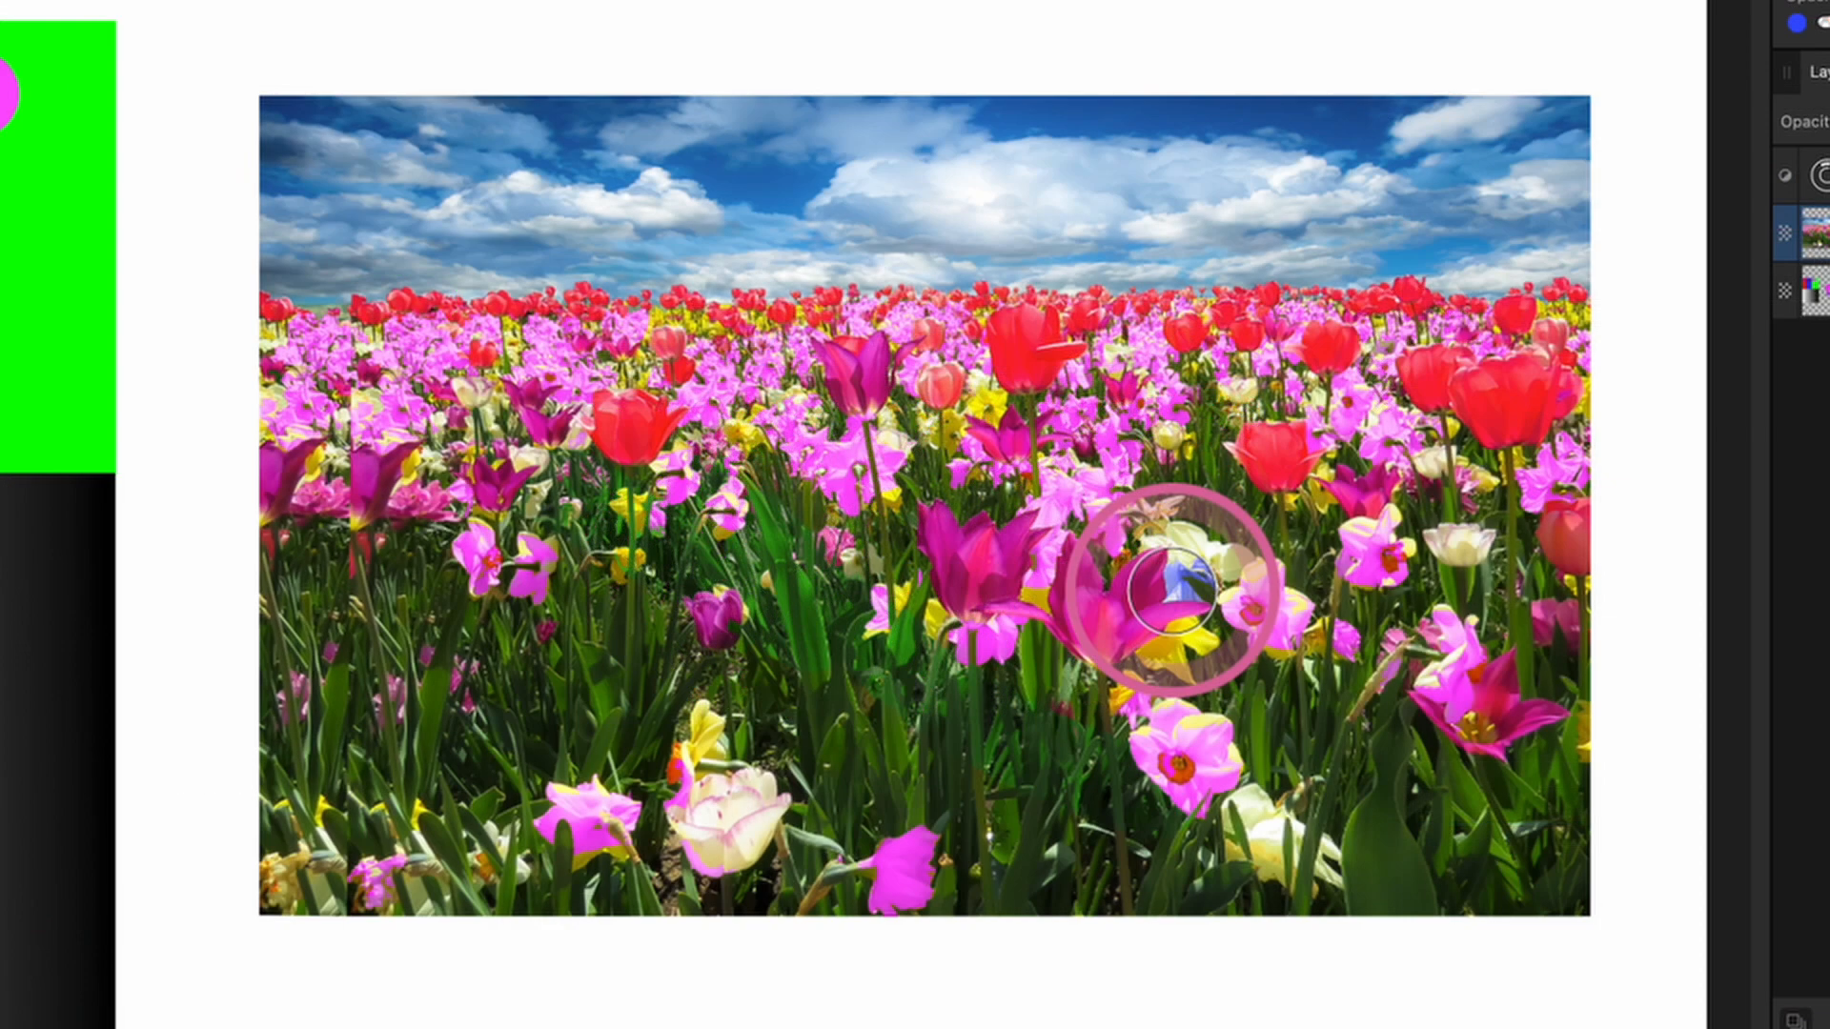
mouse_move(1166, 591)
mouse_down()
mouse_move(1029, 549)
mouse_move(1066, 613)
mouse_move(1158, 624)
mouse_move(1228, 600)
mouse_move(948, 497)
mouse_move(911, 515)
mouse_move(1017, 604)
mouse_up()
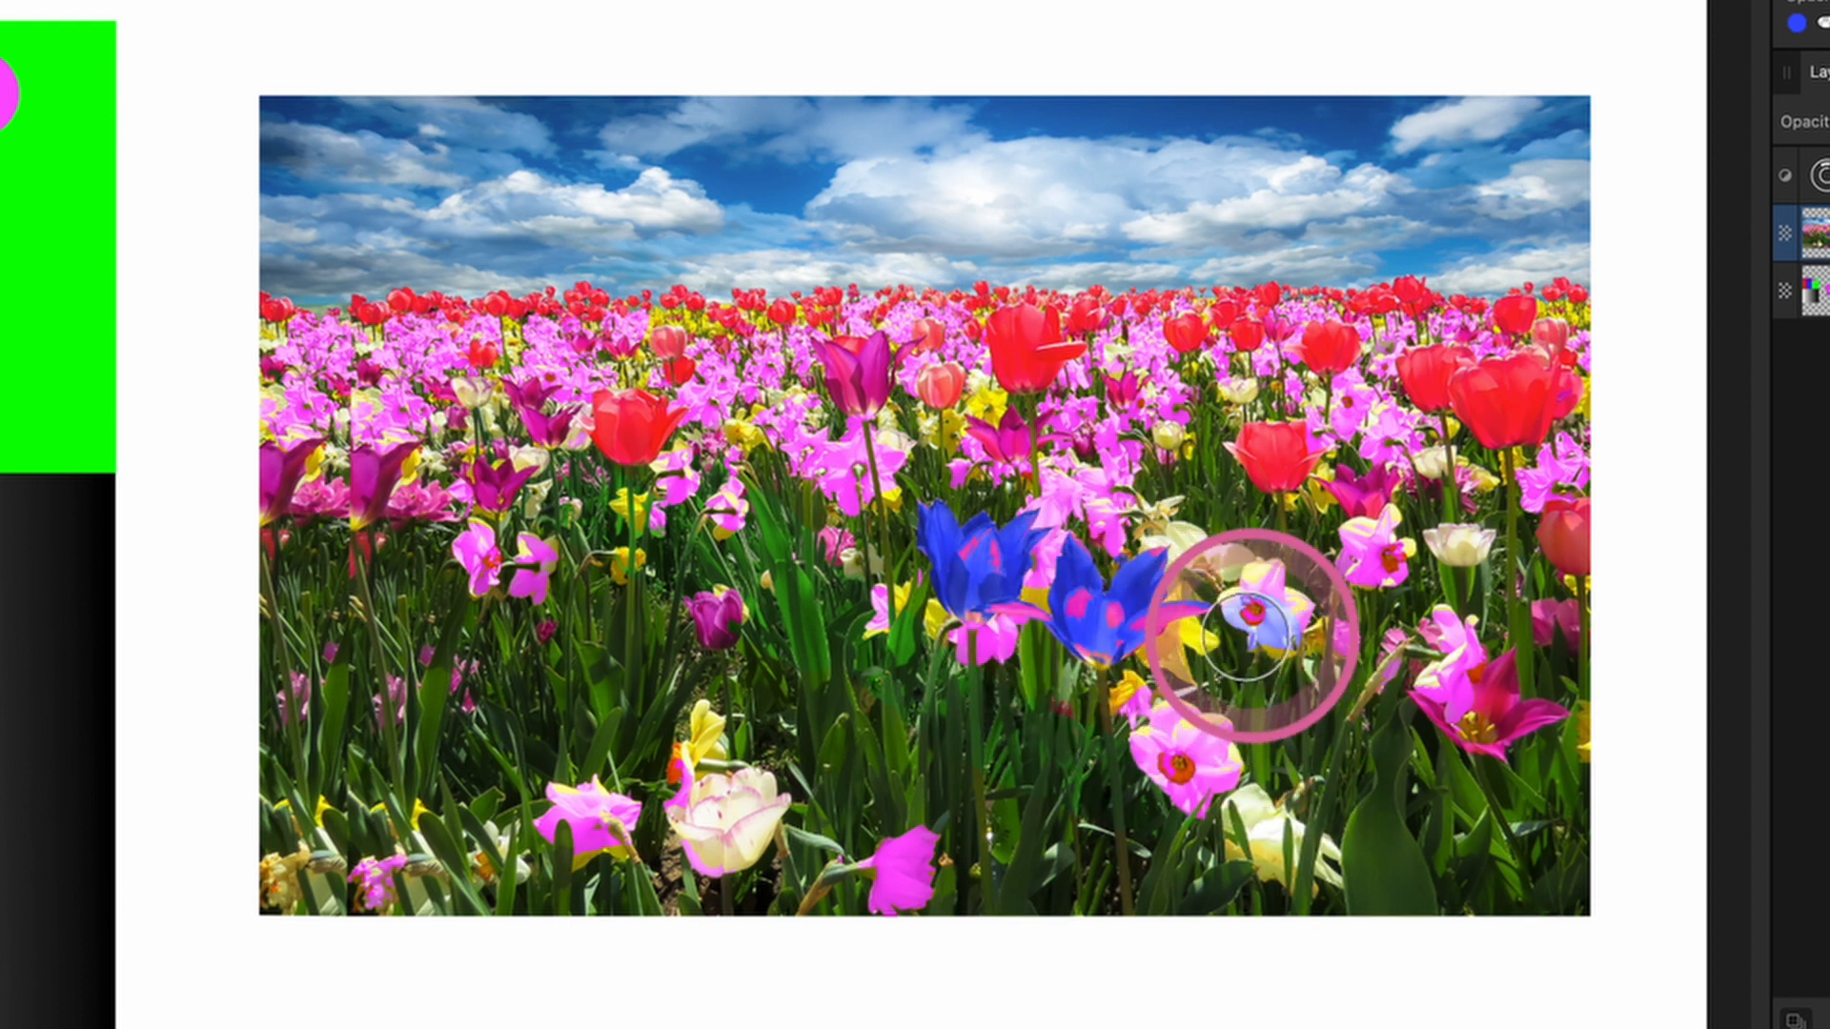
key(ctrl+z)
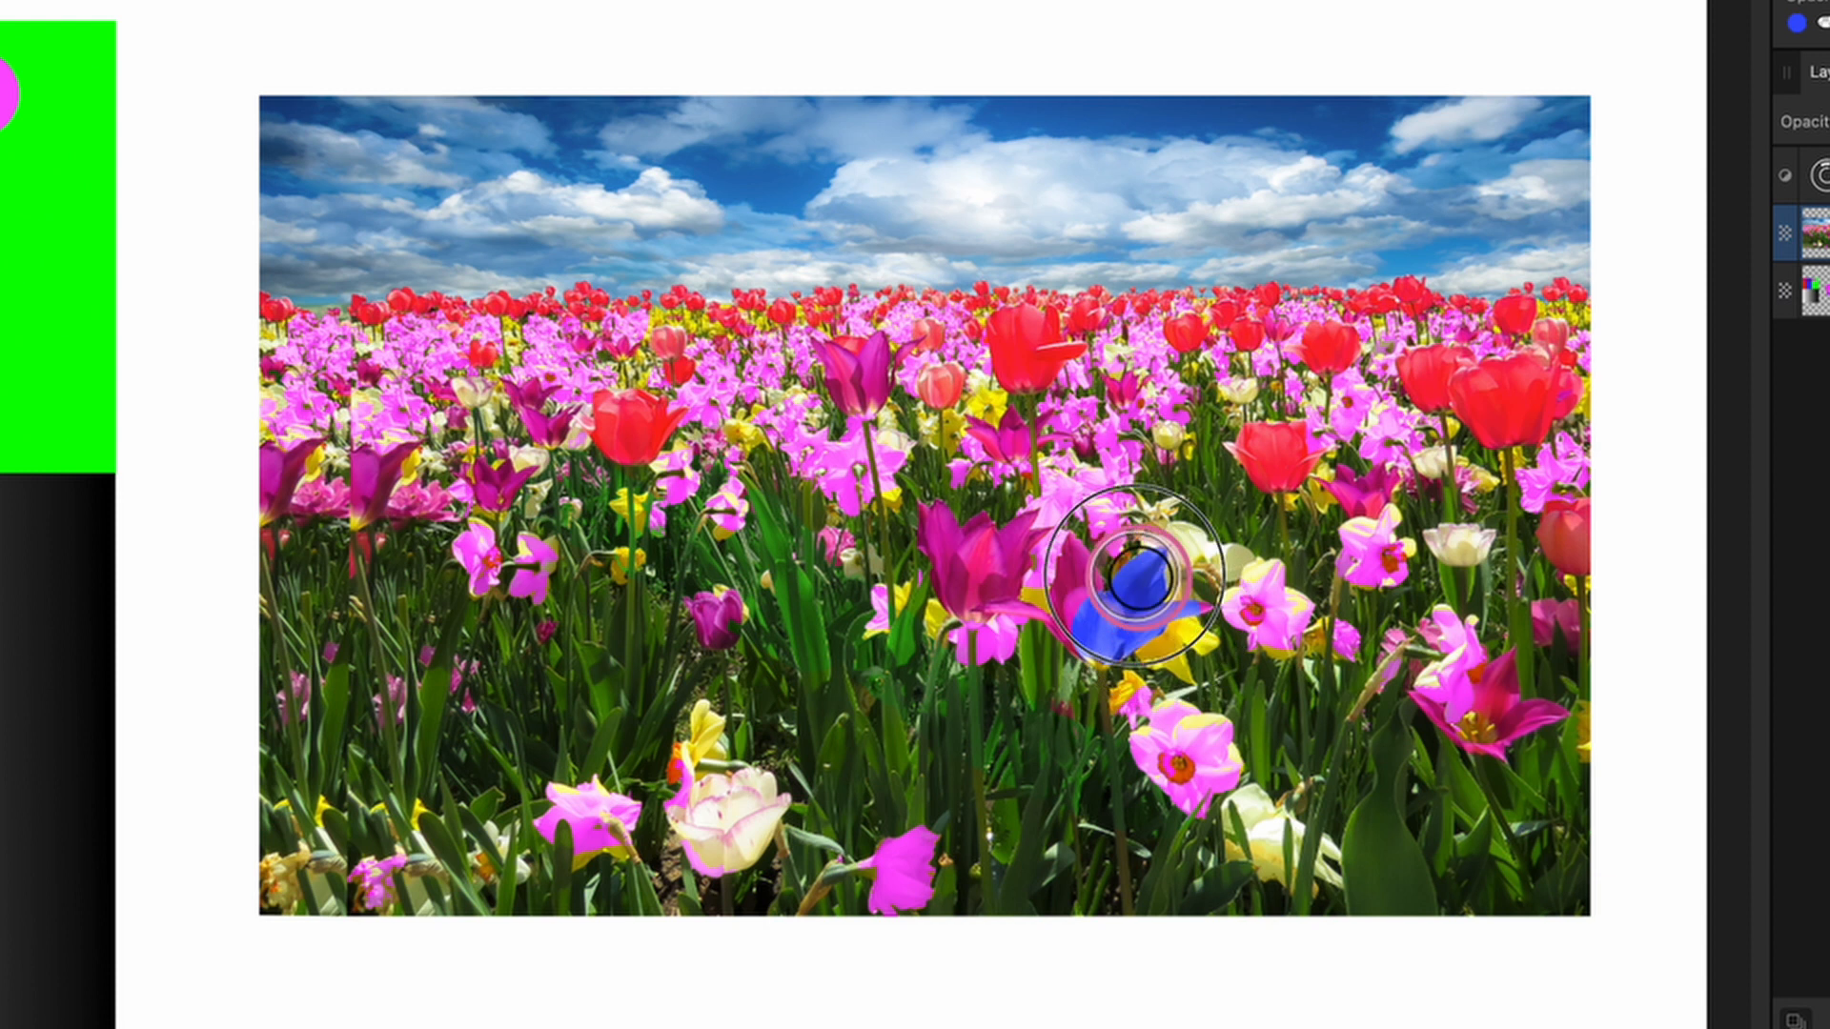
- Try replacing the purple and red of the tulips across the flower field with bright blue
mouse_move(1136, 574)
mouse_down()
mouse_move(1111, 571)
mouse_move(1140, 629)
mouse_move(1204, 604)
mouse_move(1479, 695)
mouse_move(1514, 679)
mouse_move(1439, 661)
mouse_move(1037, 319)
mouse_move(1308, 467)
mouse_move(435, 463)
mouse_move(469, 347)
mouse_move(817, 298)
mouse_move(963, 406)
mouse_move(1226, 315)
mouse_move(1592, 297)
mouse_up()
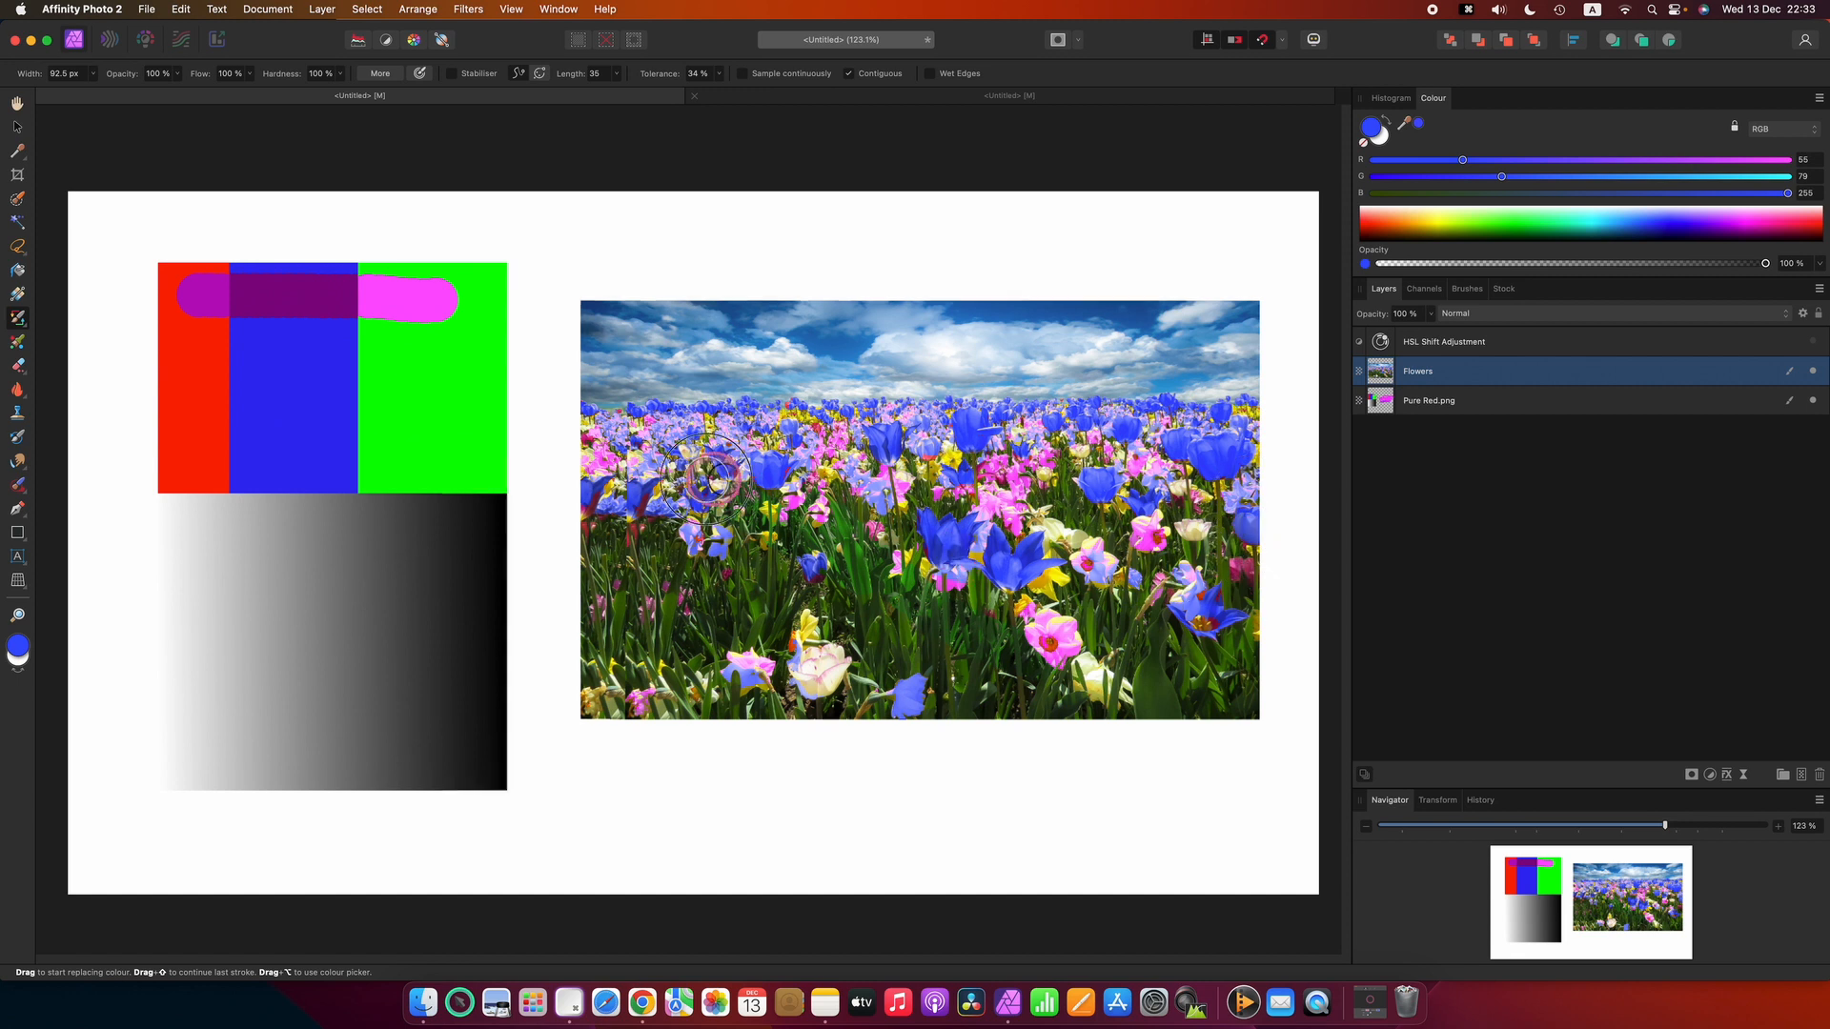
mouse_move(896, 537)
mouse_down()
mouse_move(992, 610)
mouse_move(1013, 565)
mouse_up()
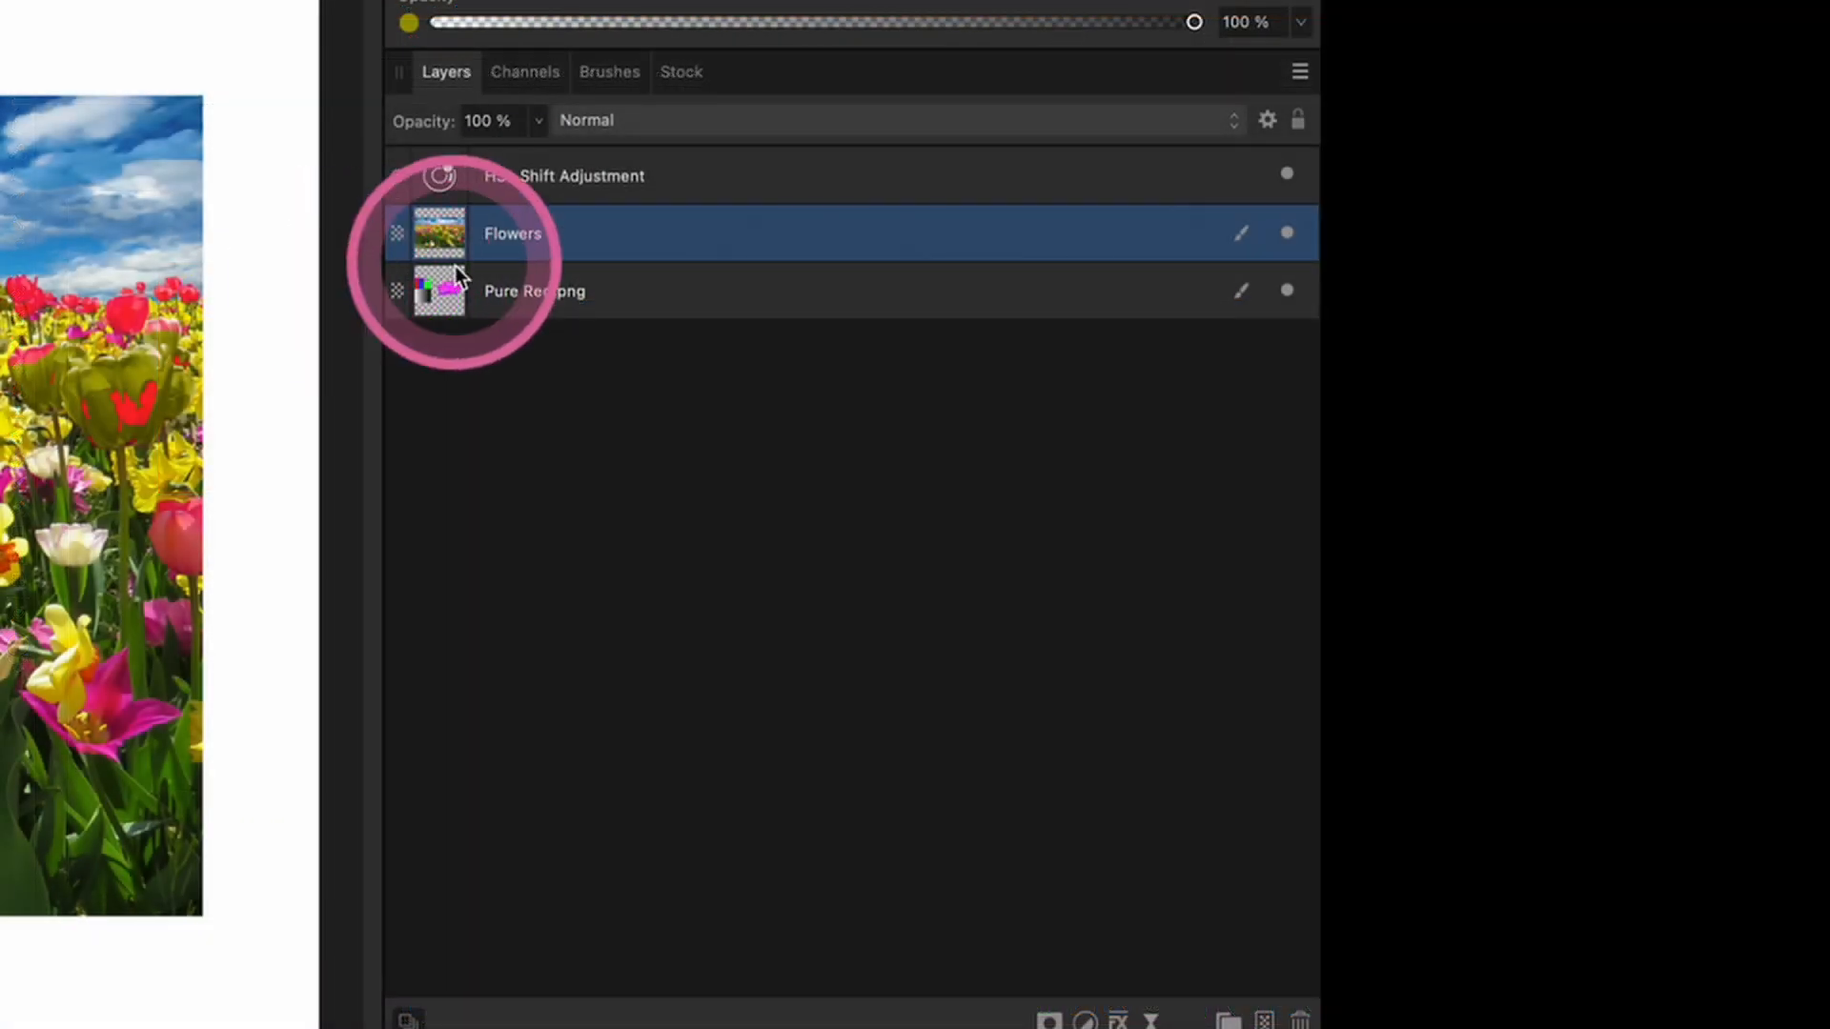
- Try shifting the hue of the whole picture with the HSL Shift Adjustment, and move the hue shift back towards zero
drag(1383, 372, 1388, 378)
drag(454, 248, 448, 249)
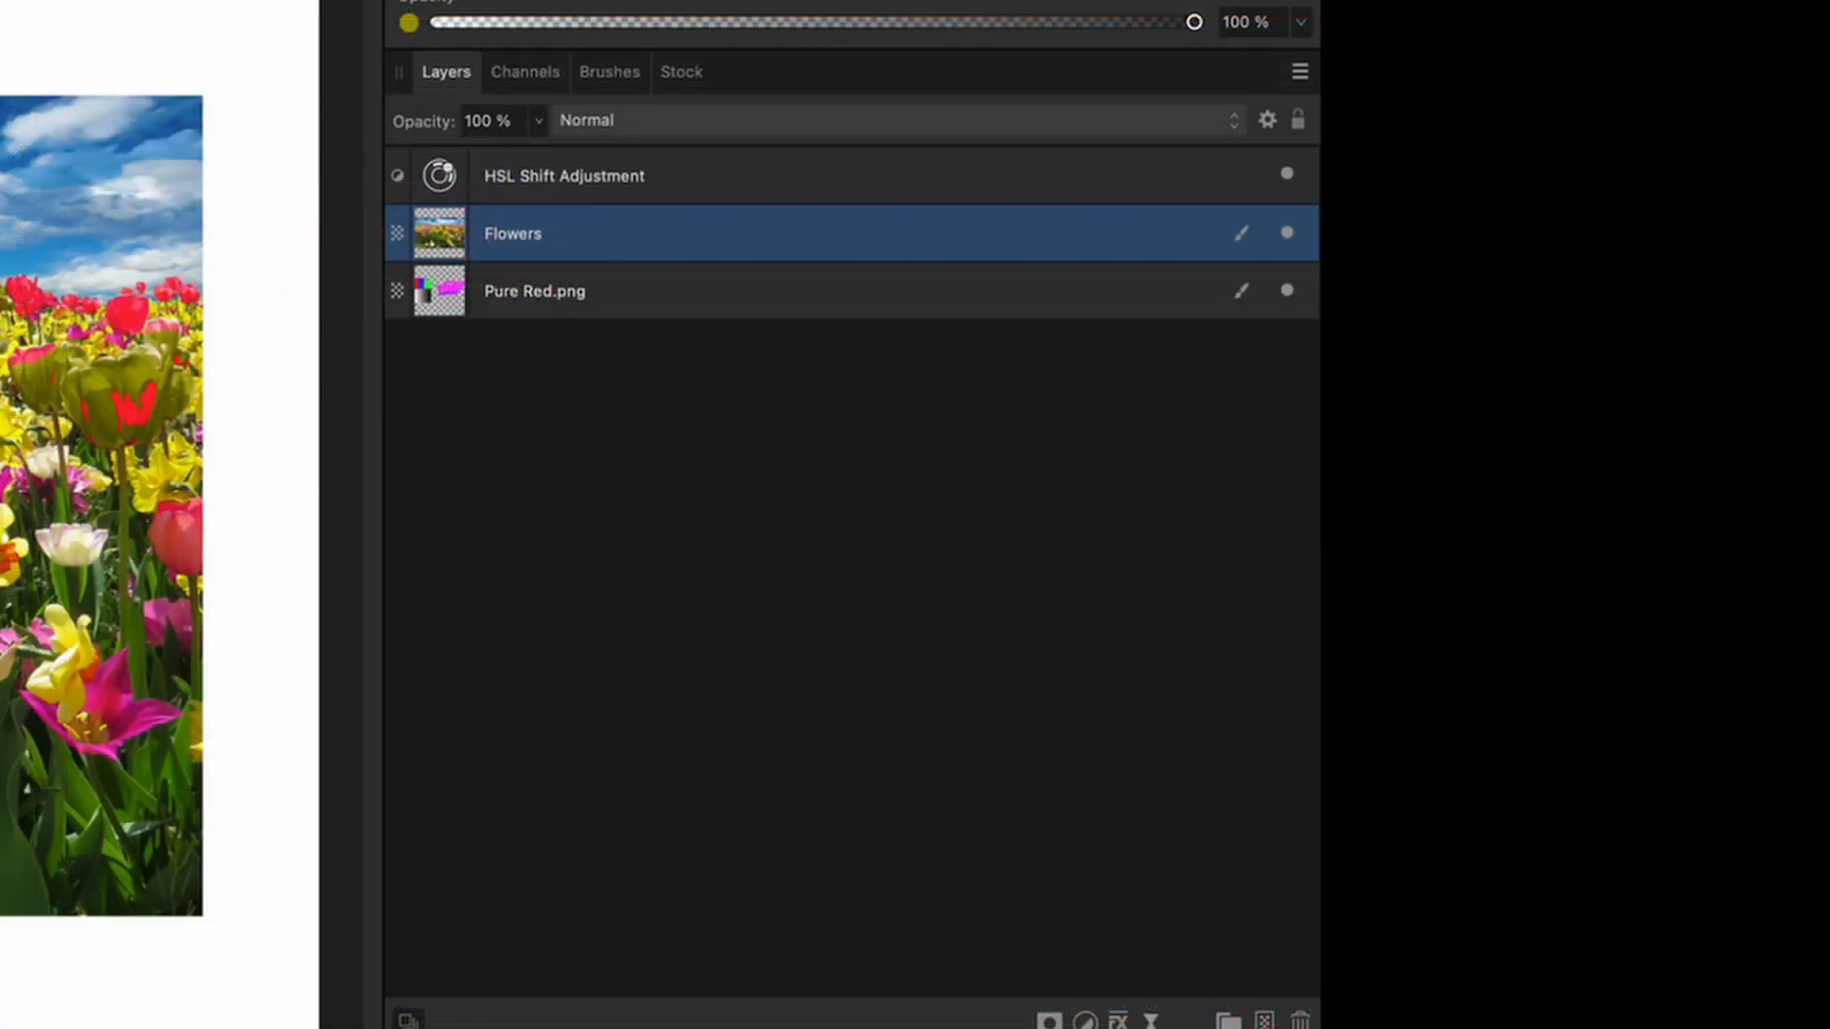
click(441, 177)
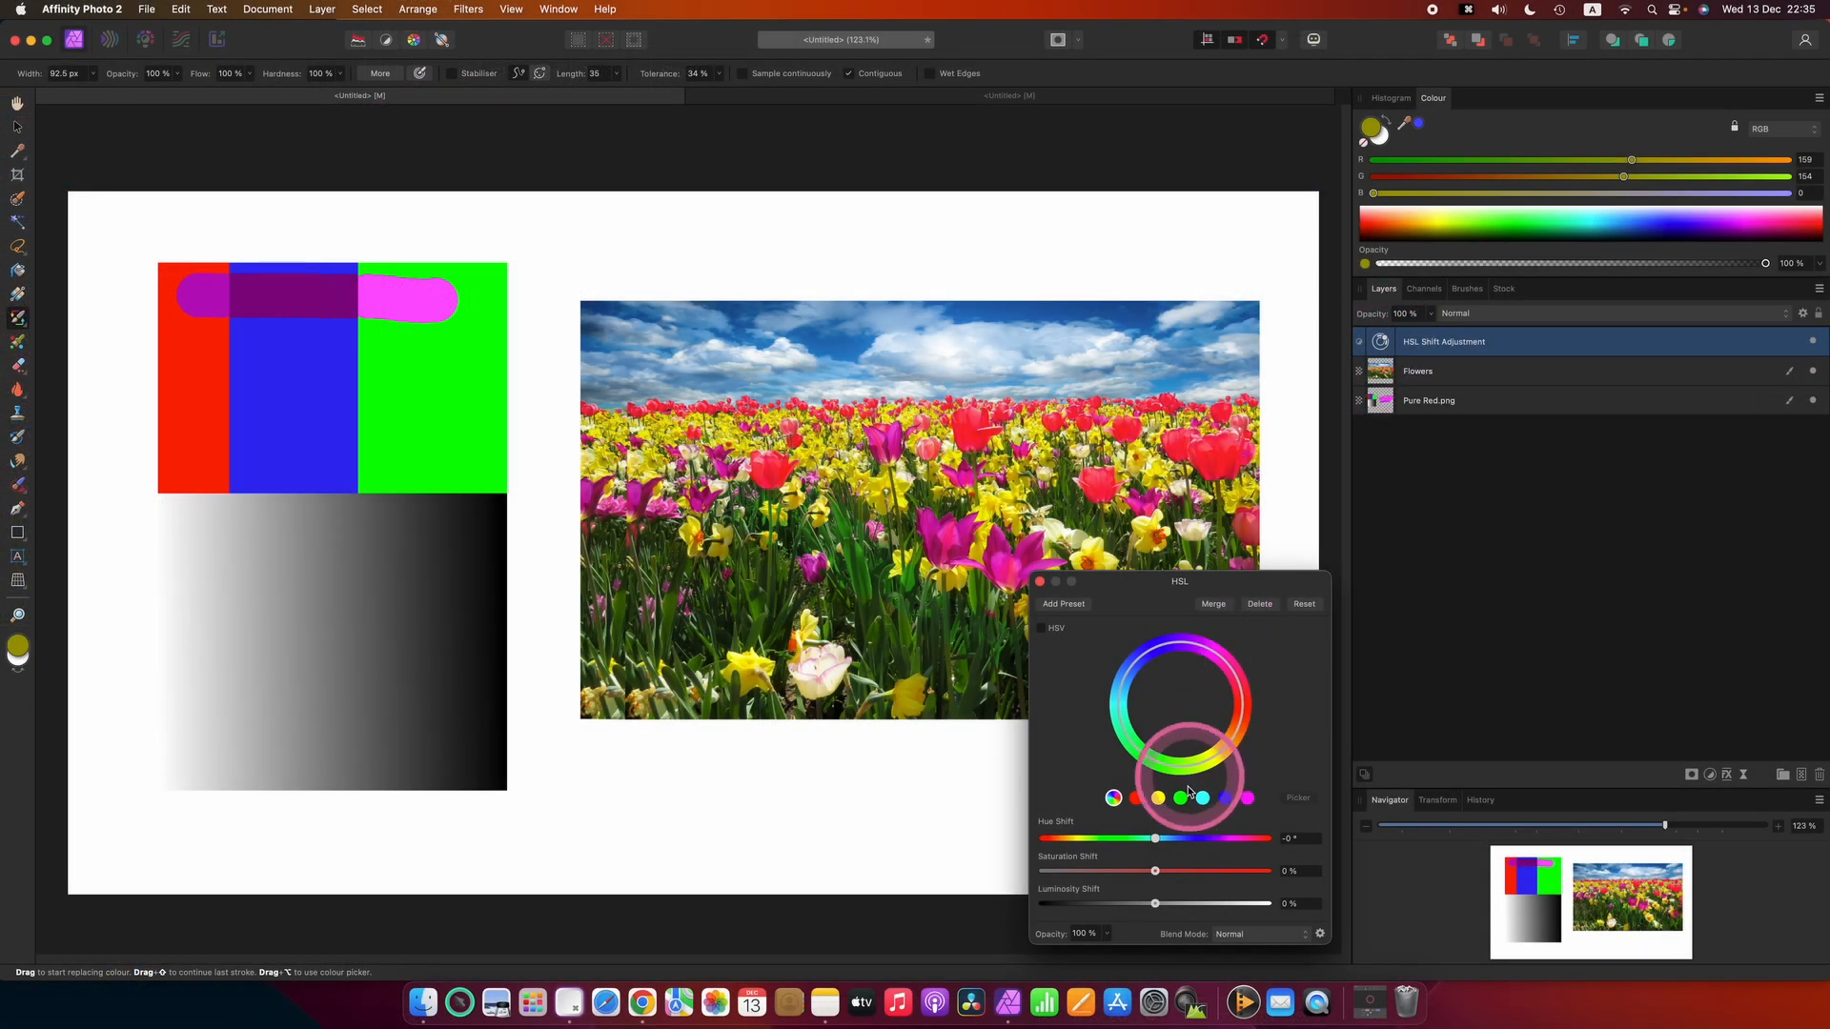
click(1196, 837)
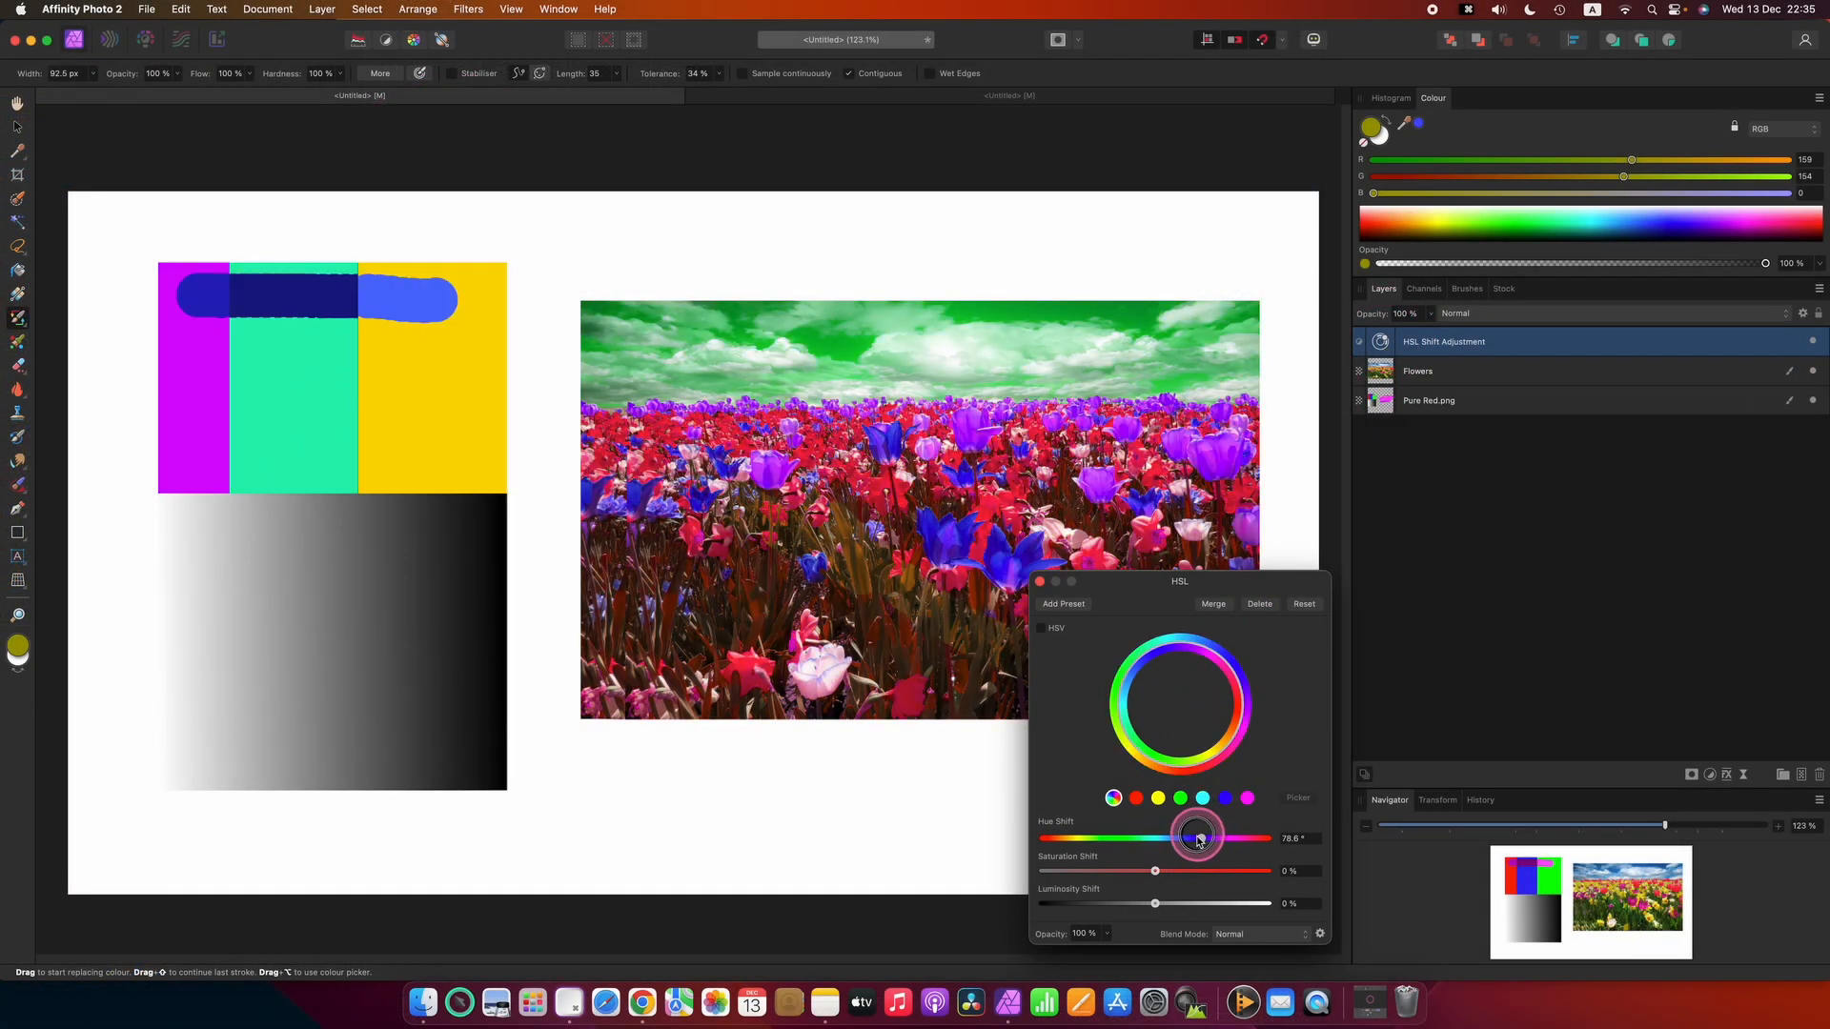
click(1040, 581)
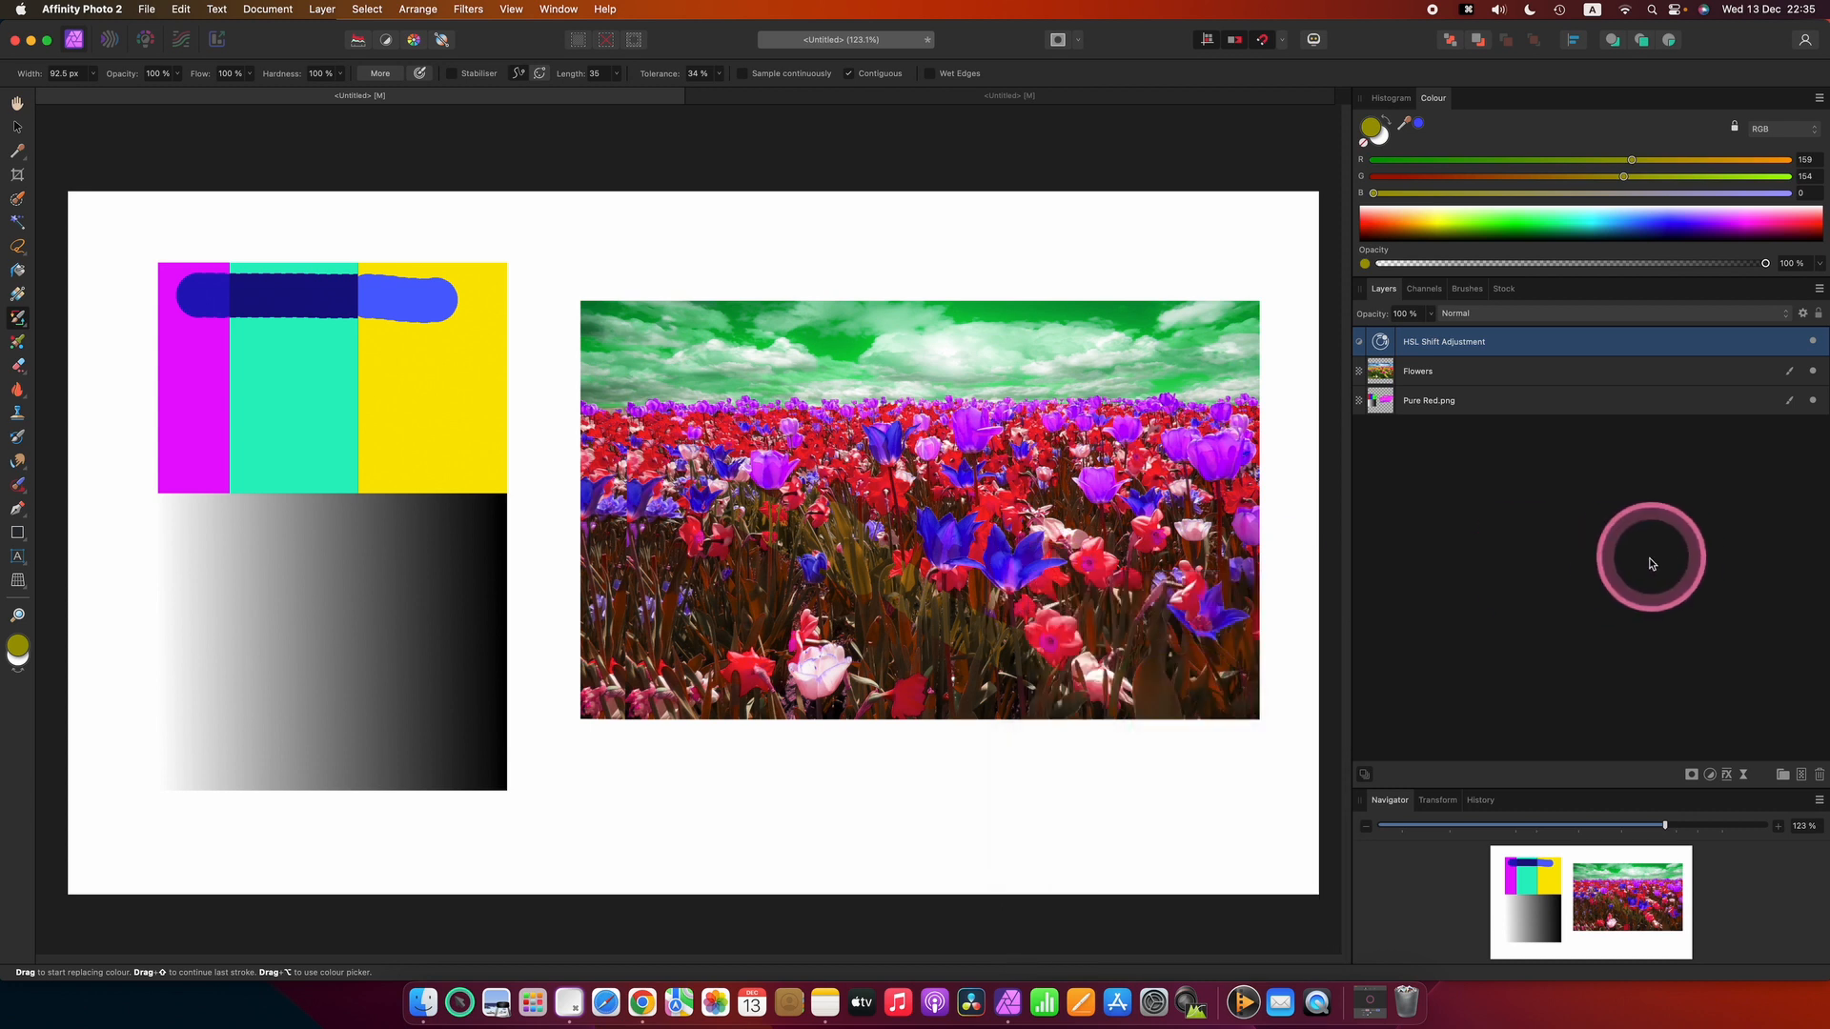
click(1654, 552)
click(1378, 345)
drag(1205, 840, 1149, 839)
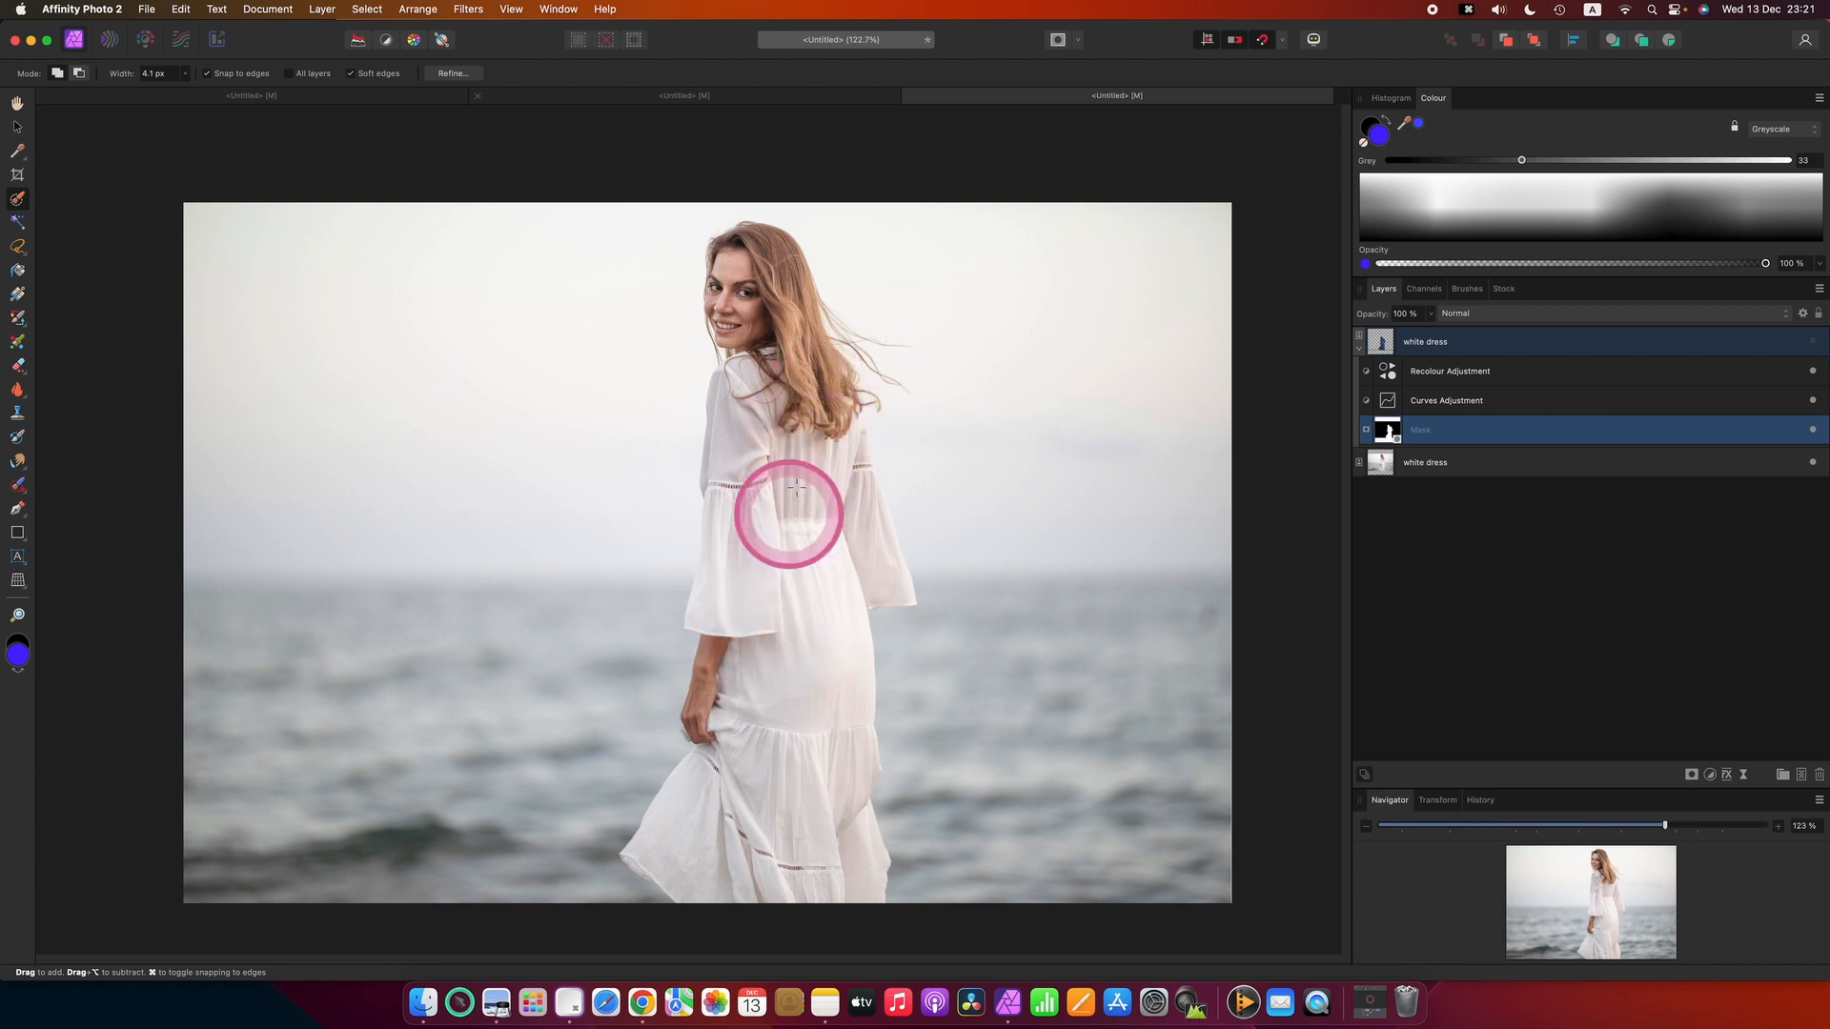
- Compare the dress with and without its recoloured layer, view the layer's mask on its own, and leave the upper white dress layer visible
click(1813, 342)
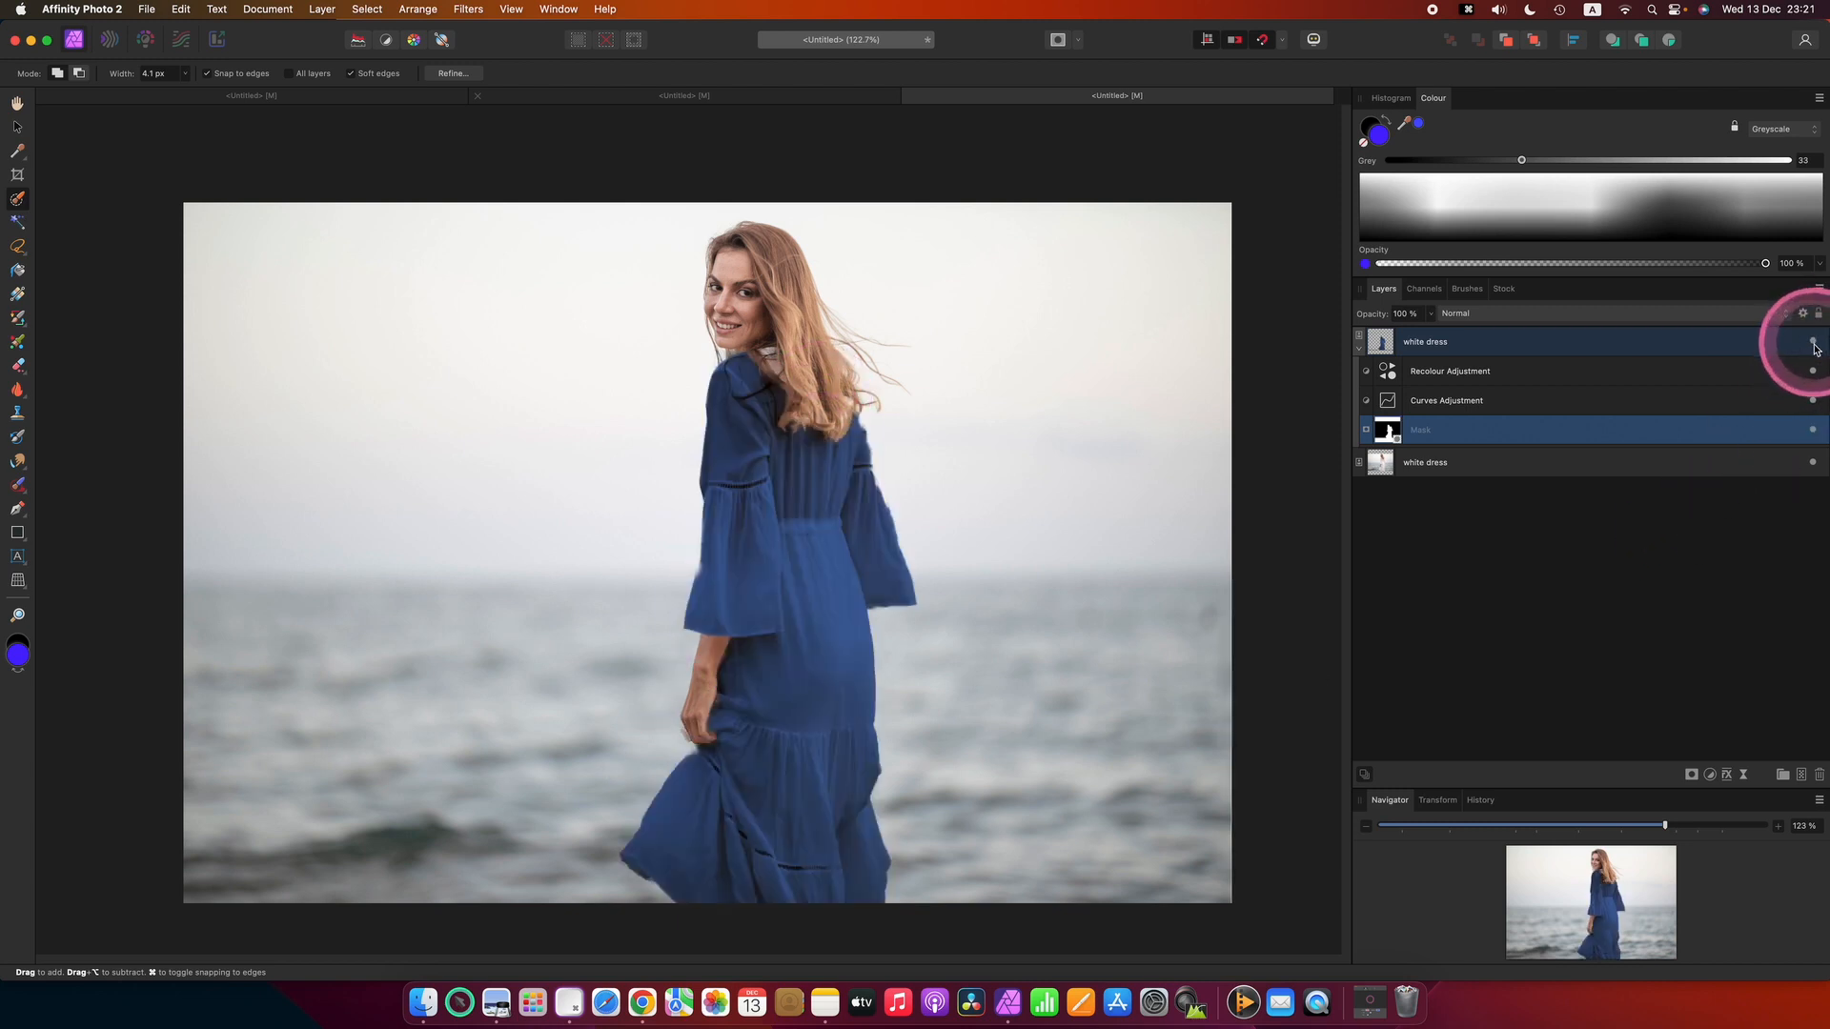
click(1813, 341)
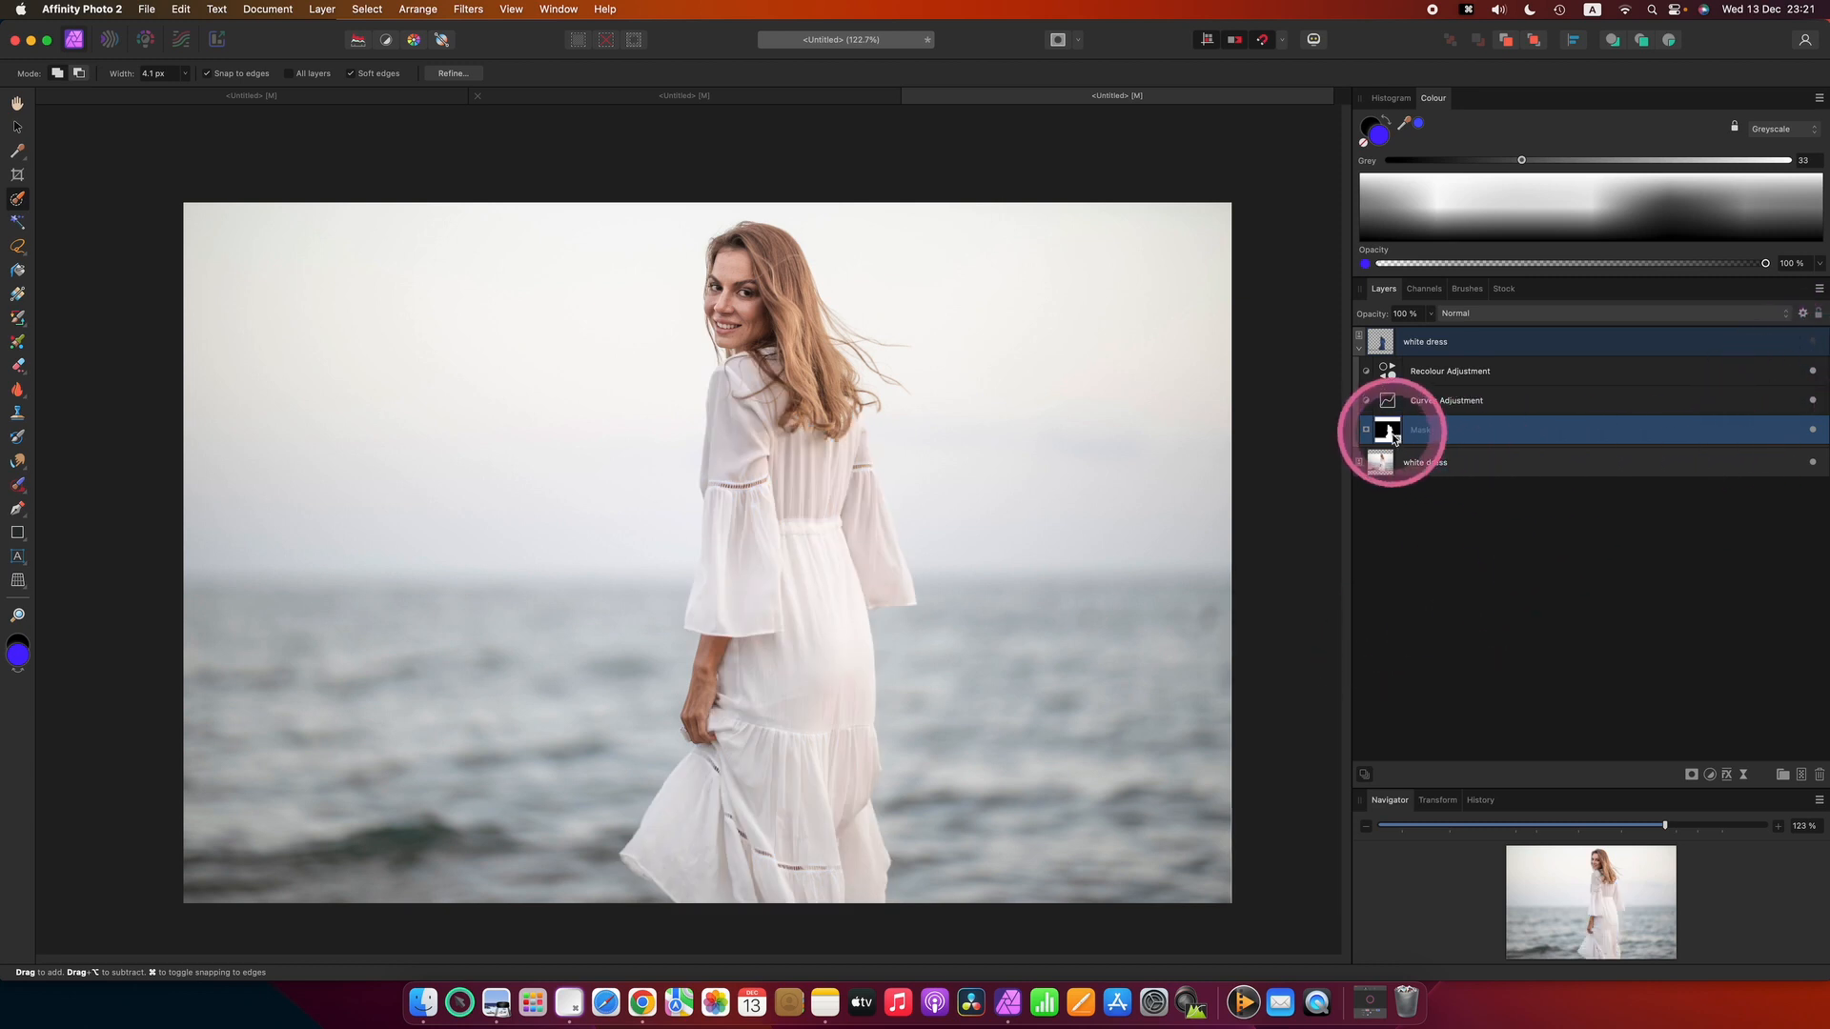
alt+click(1387, 431)
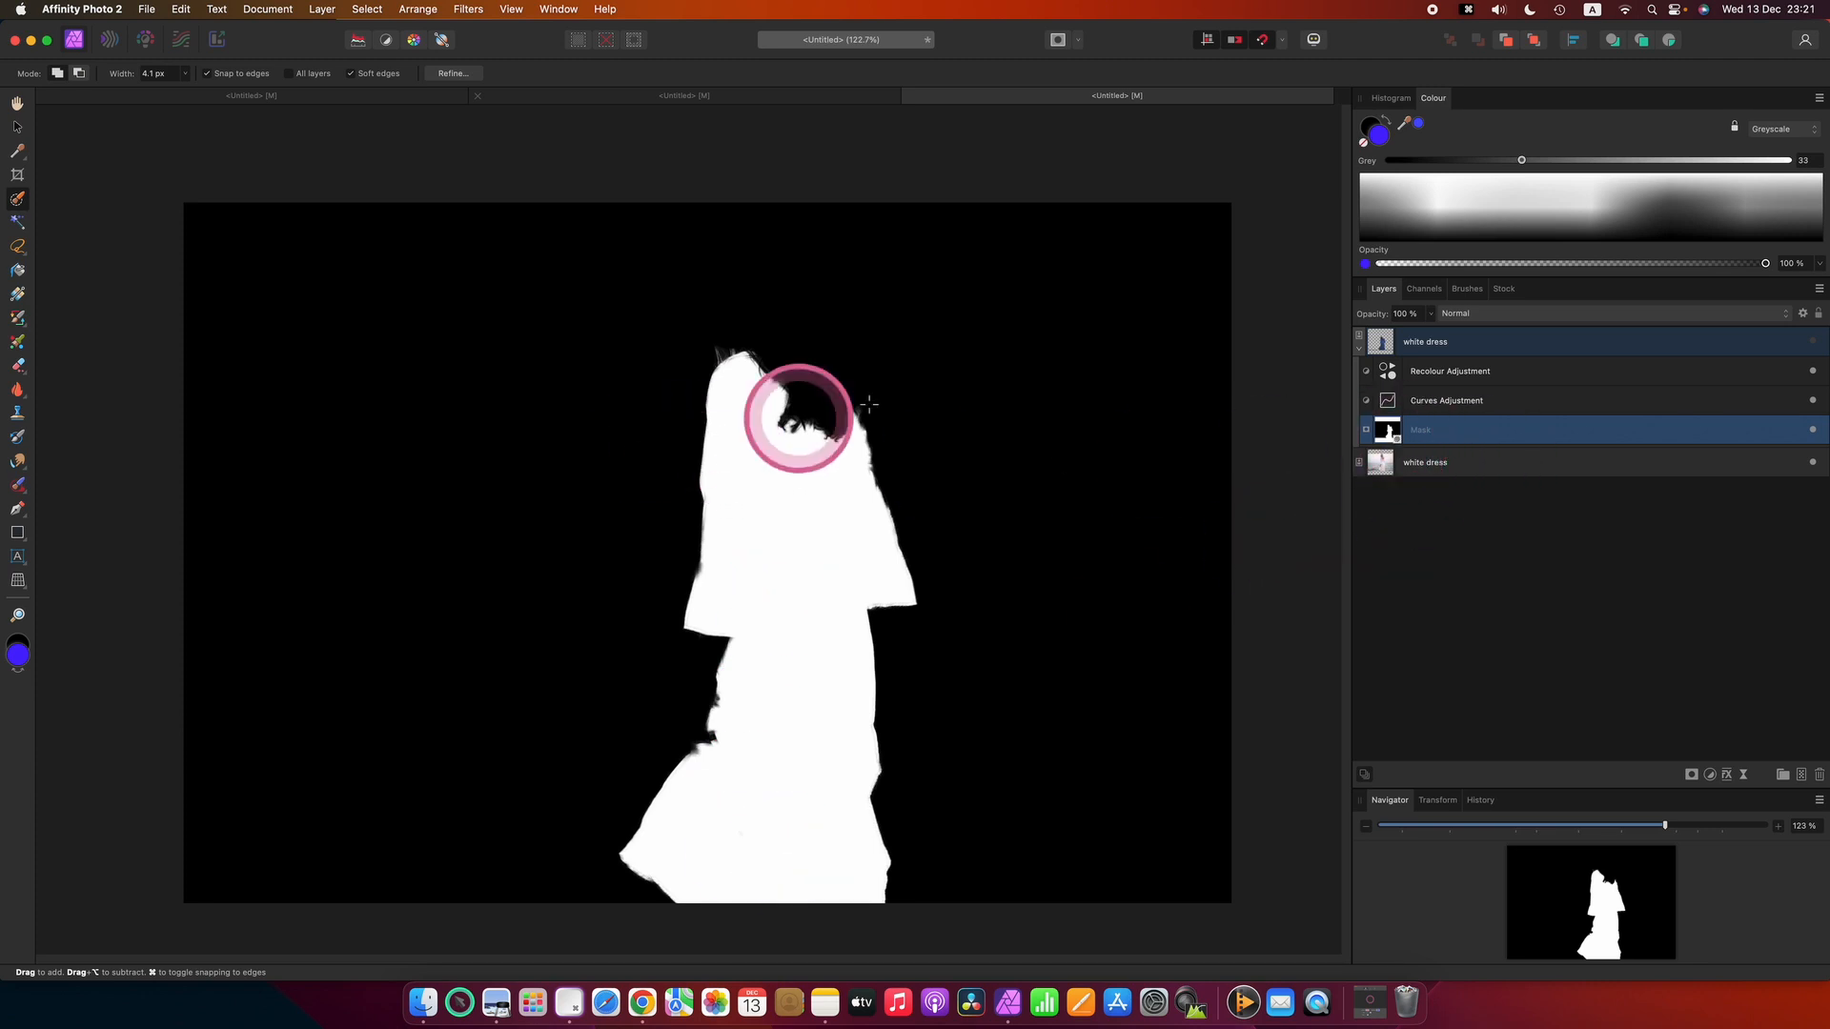
alt+click(1390, 430)
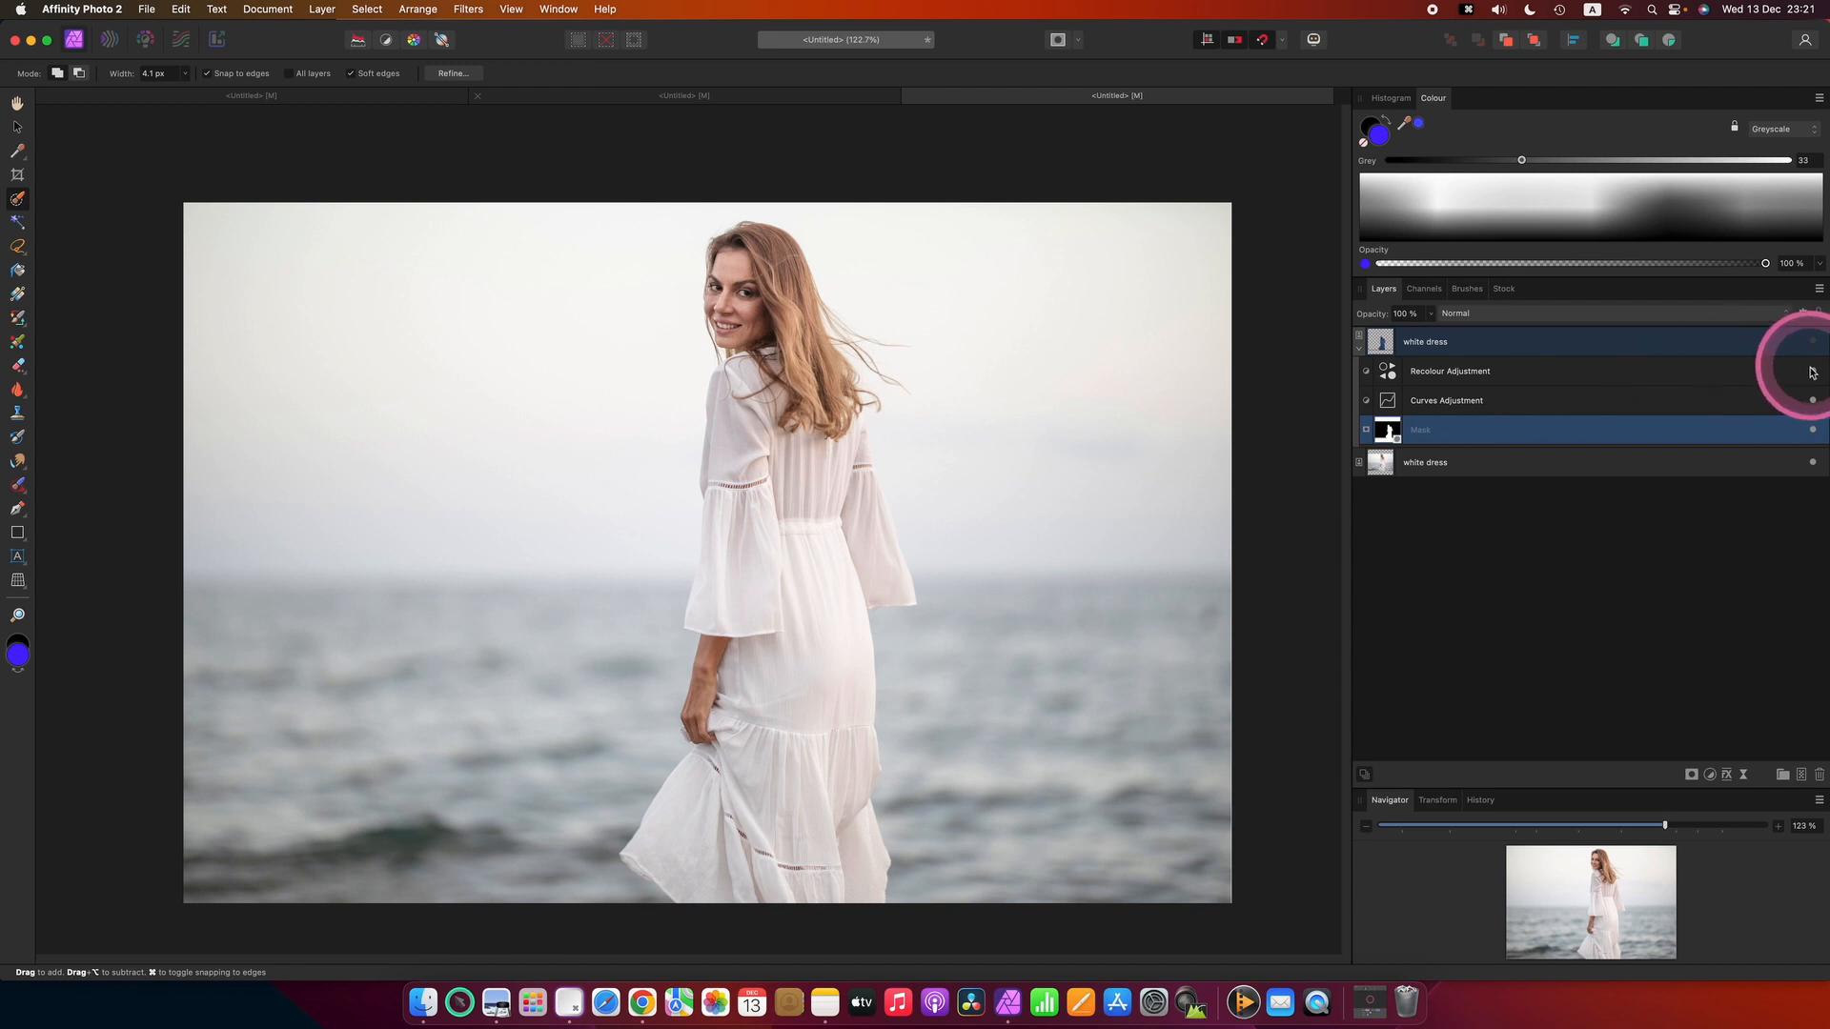
click(1811, 349)
- Examine the dress's Curves Adjustment settings with the Recolour Adjustment shown and with it hidden
double_click(1388, 400)
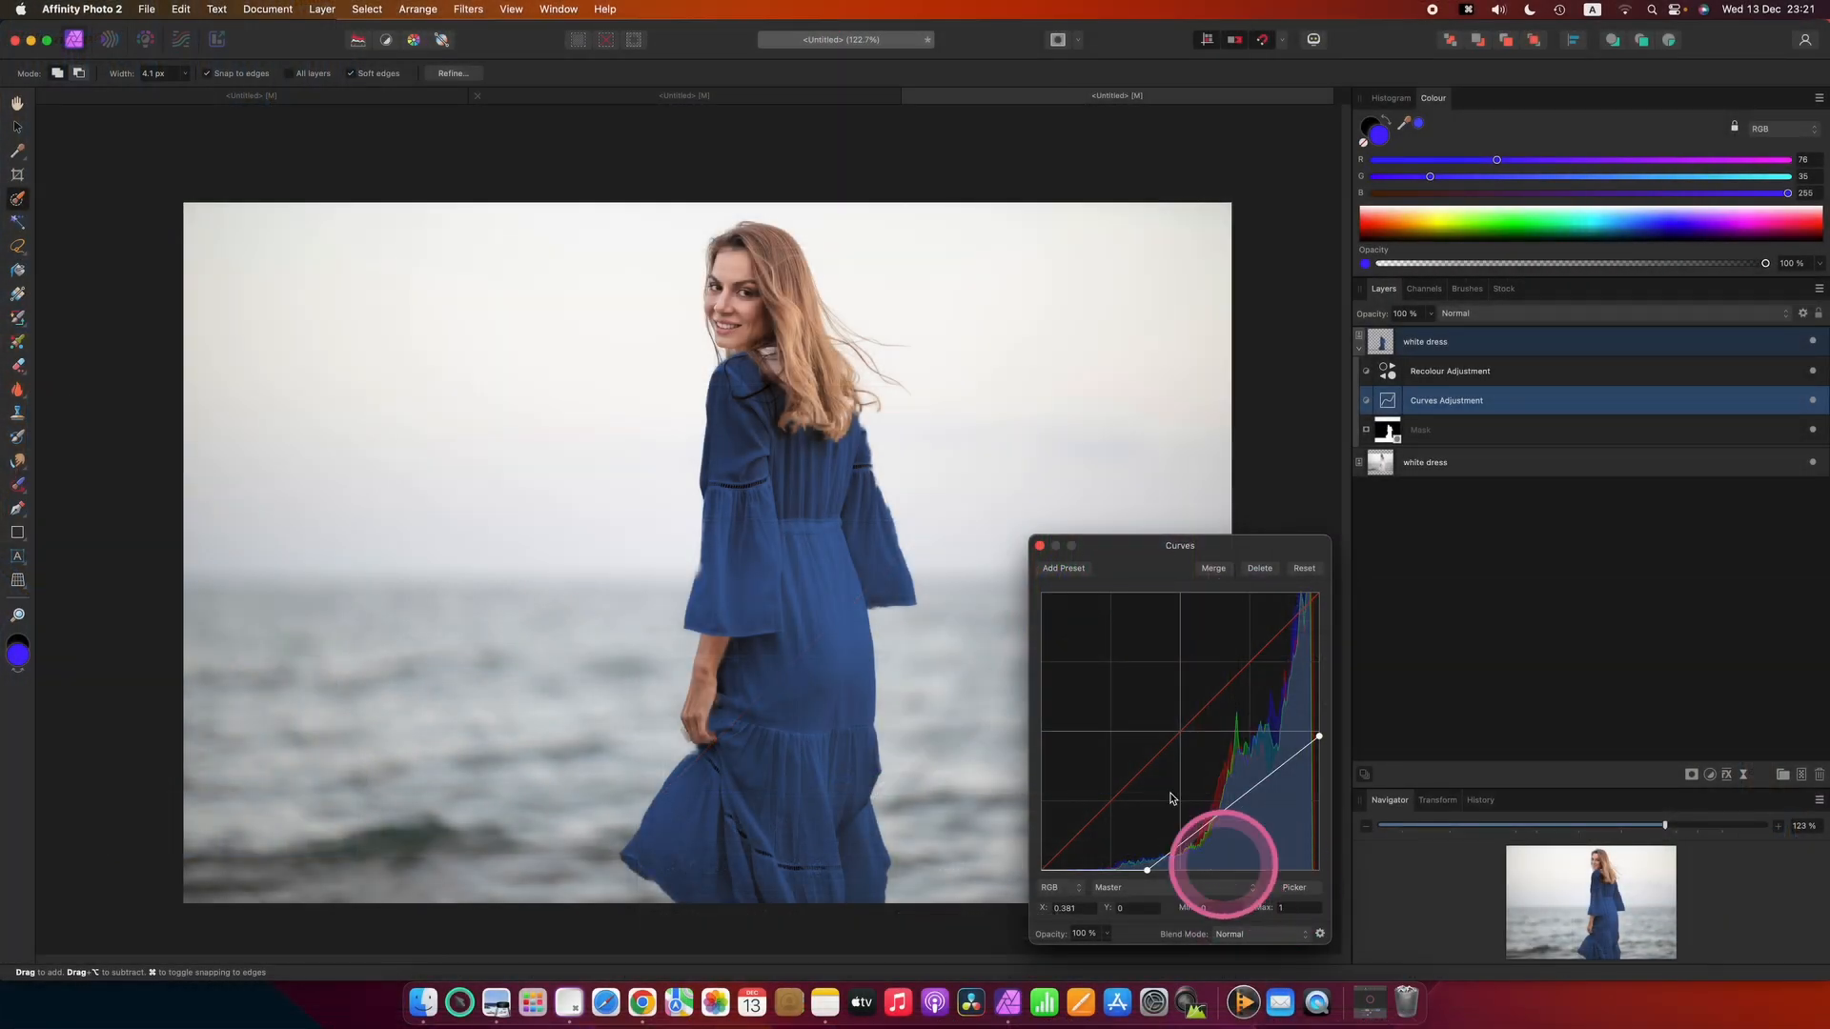
click(1040, 547)
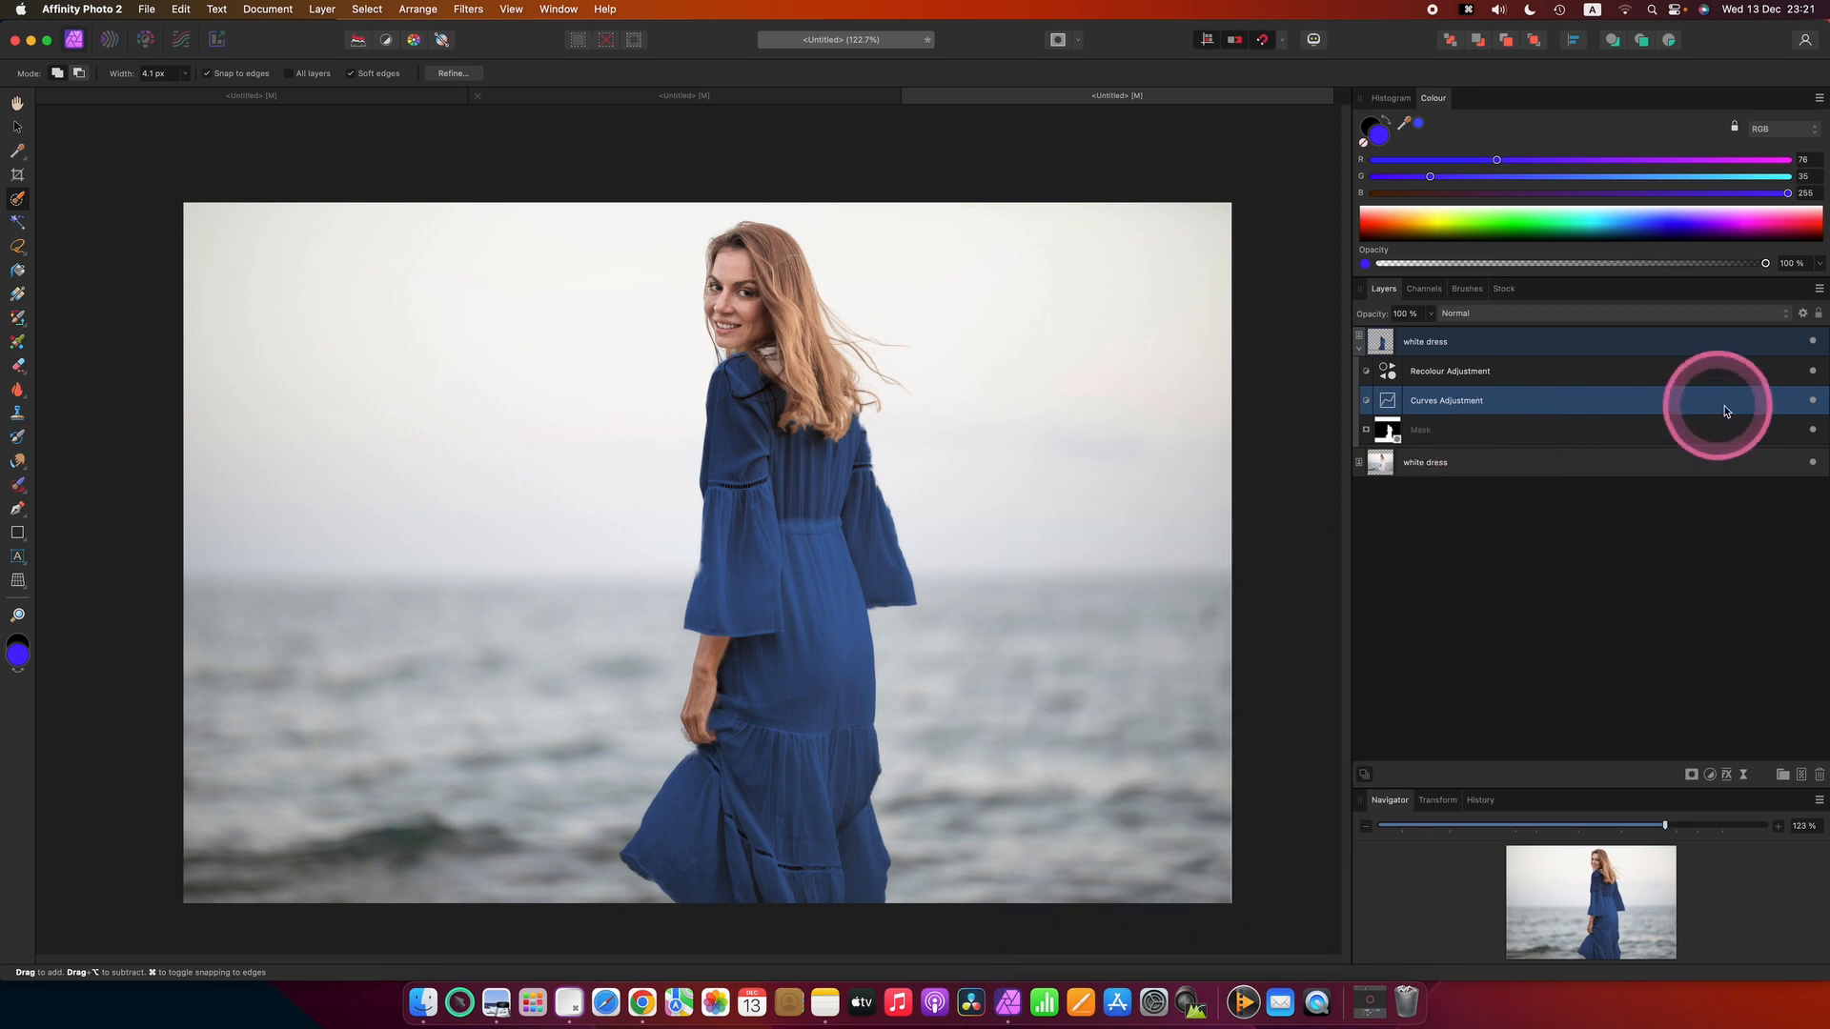
click(1813, 371)
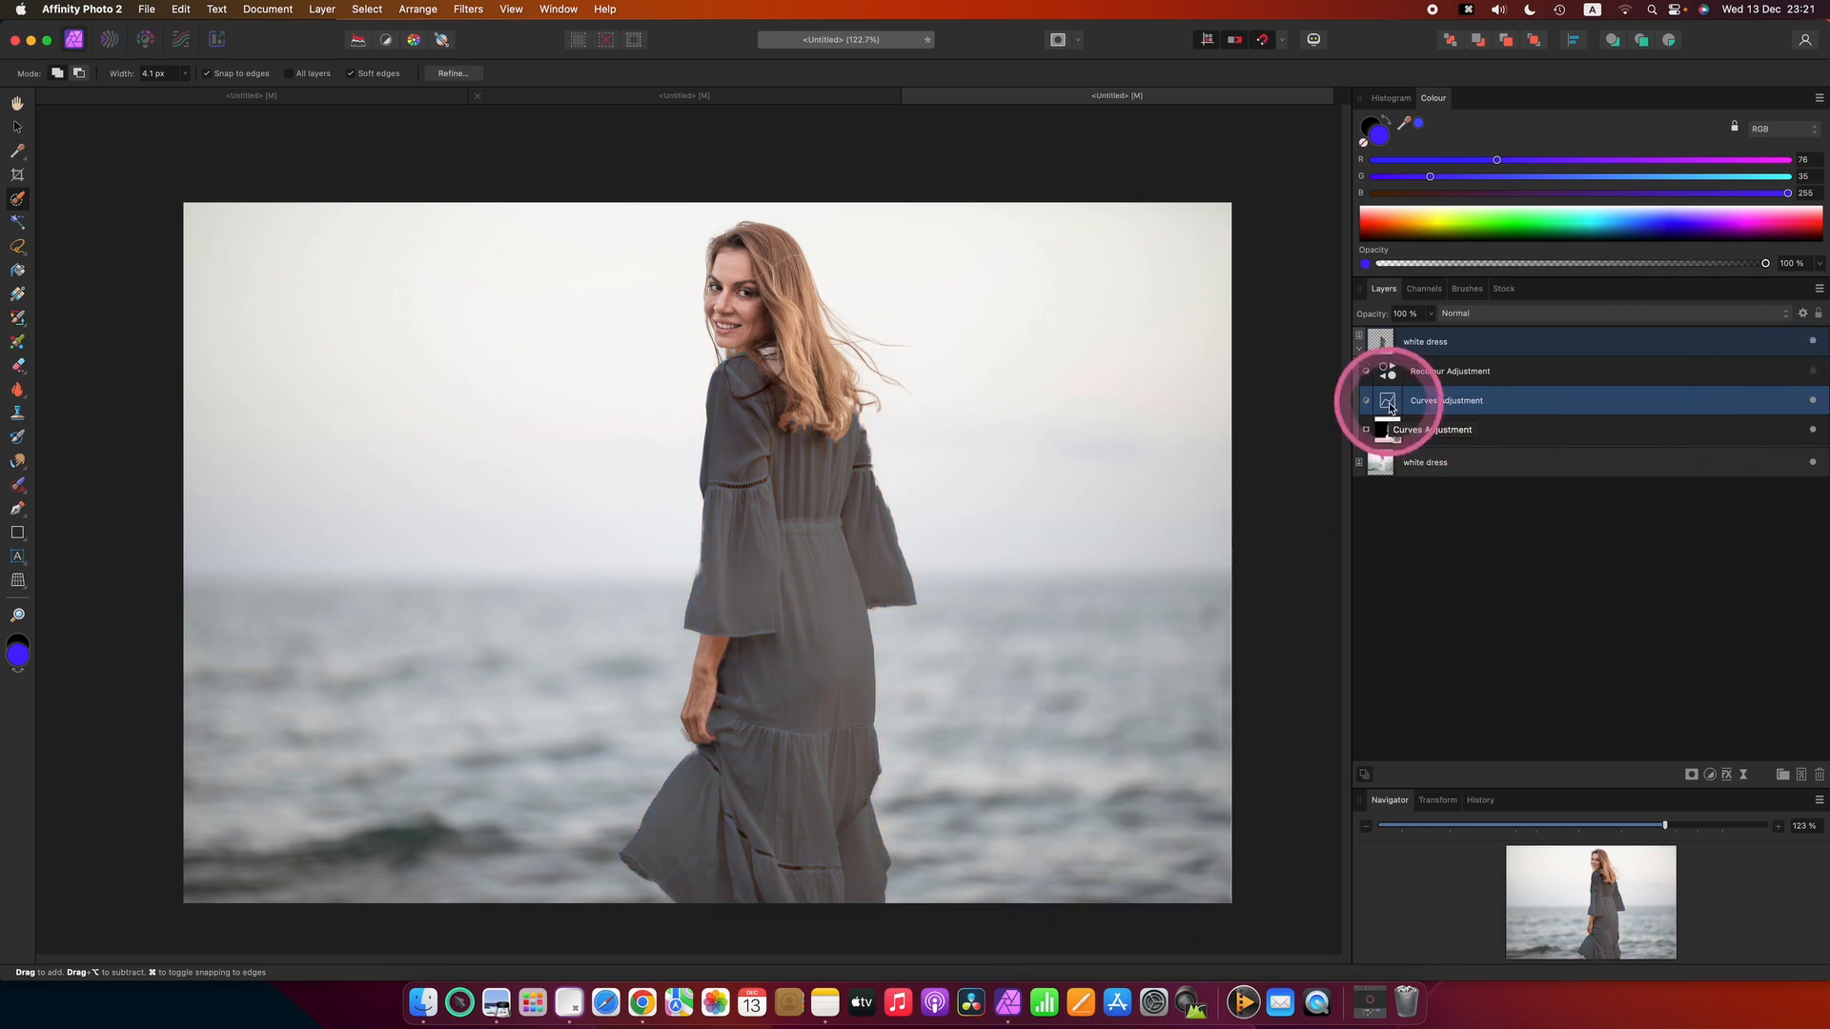
double_click(1387, 401)
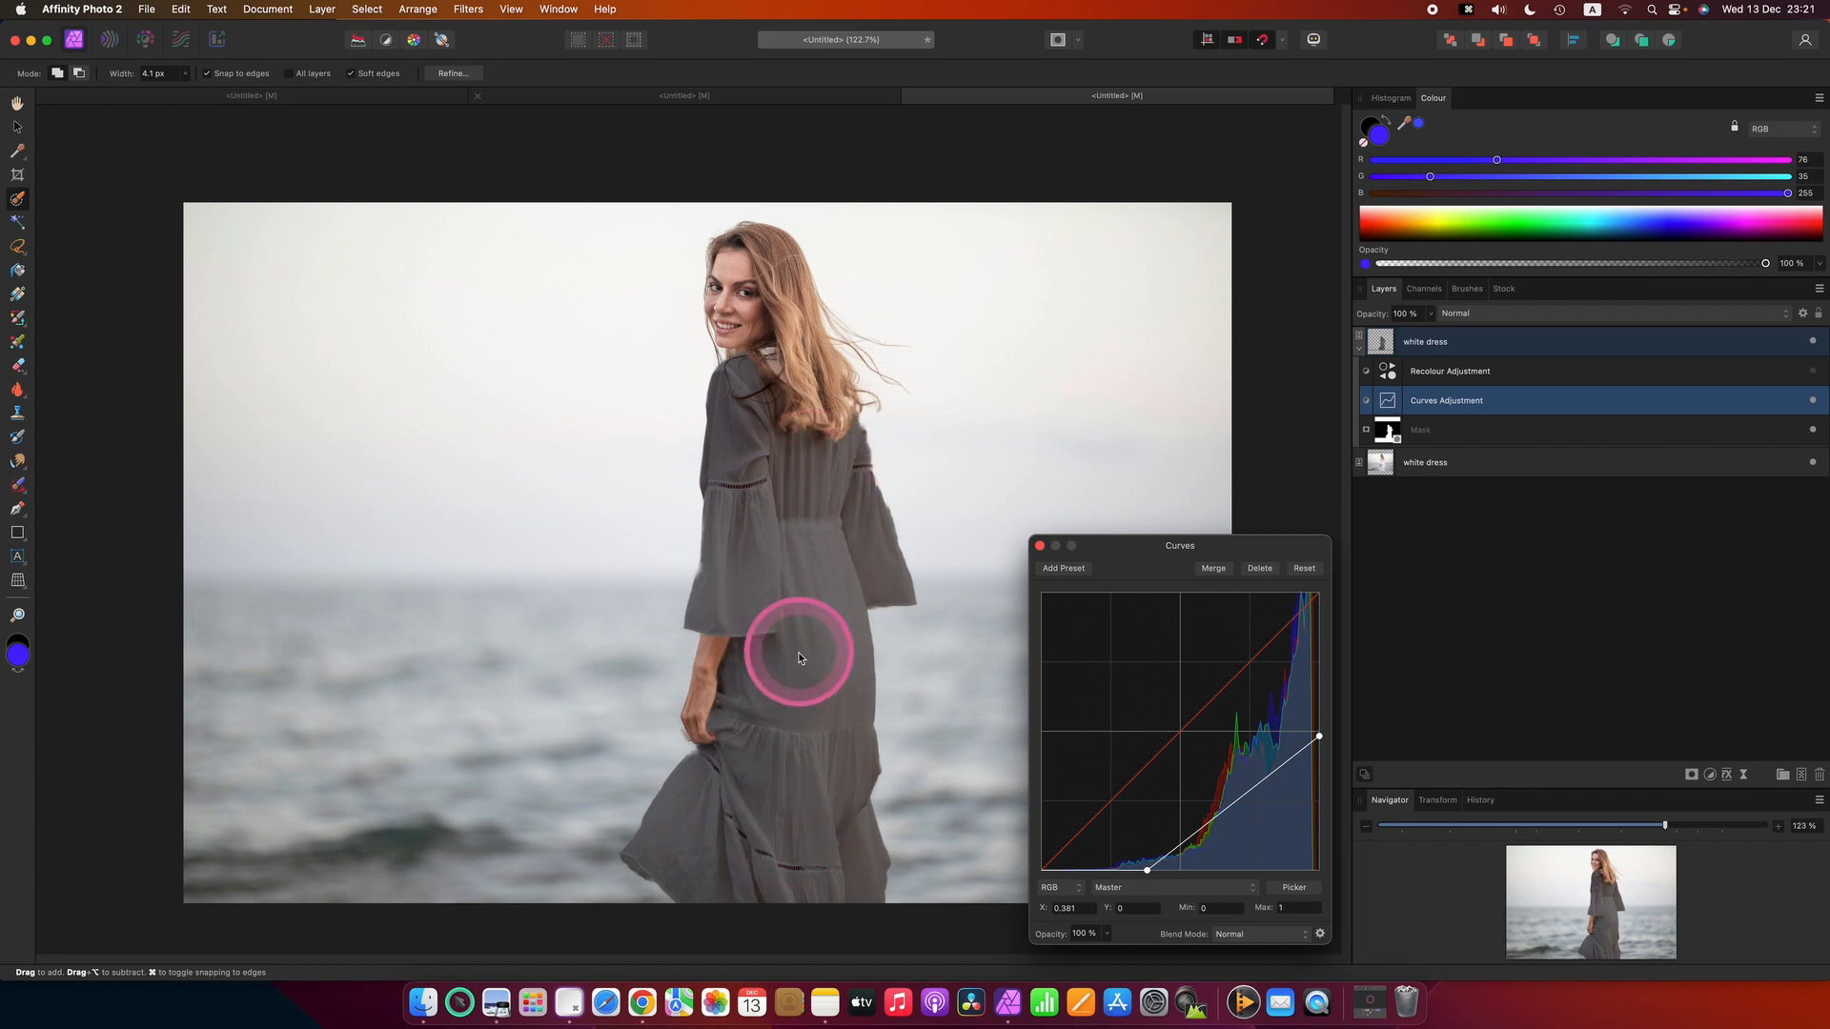
click(1038, 548)
click(1812, 372)
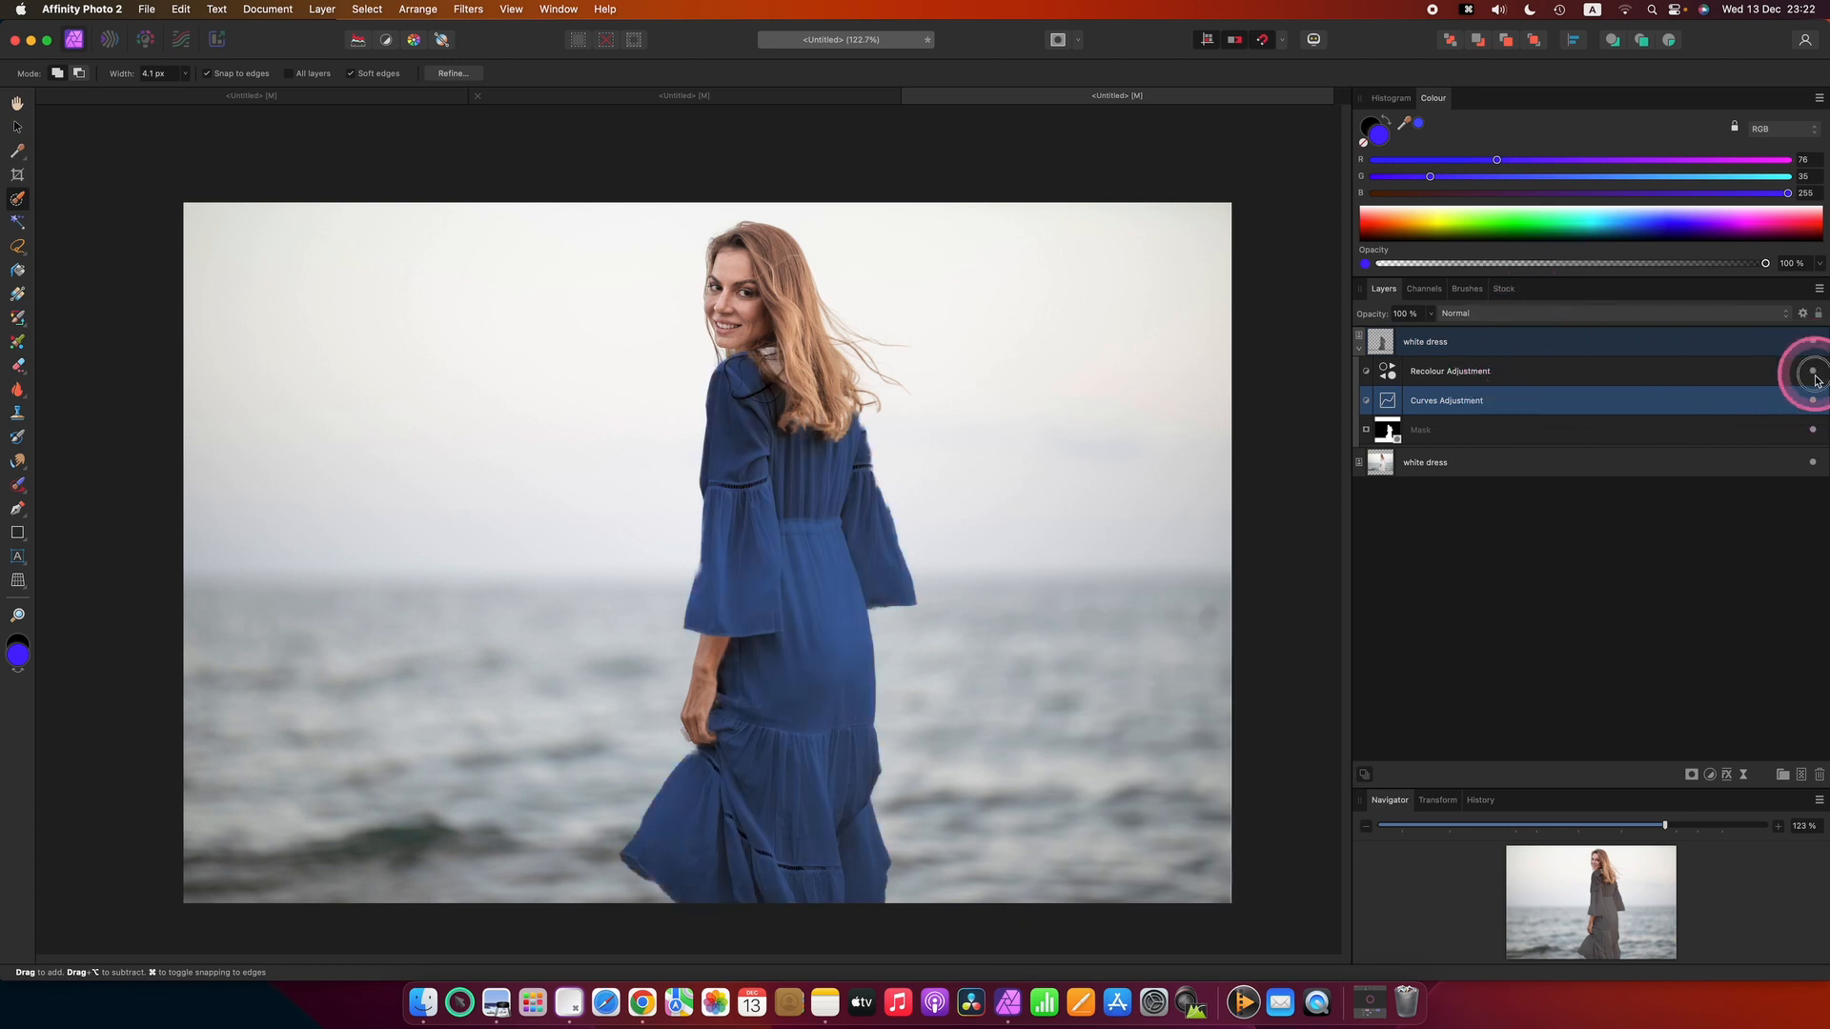
- Set the hue of the dress's Recolour Adjustment to 150° to turn the dress green
click(1387, 382)
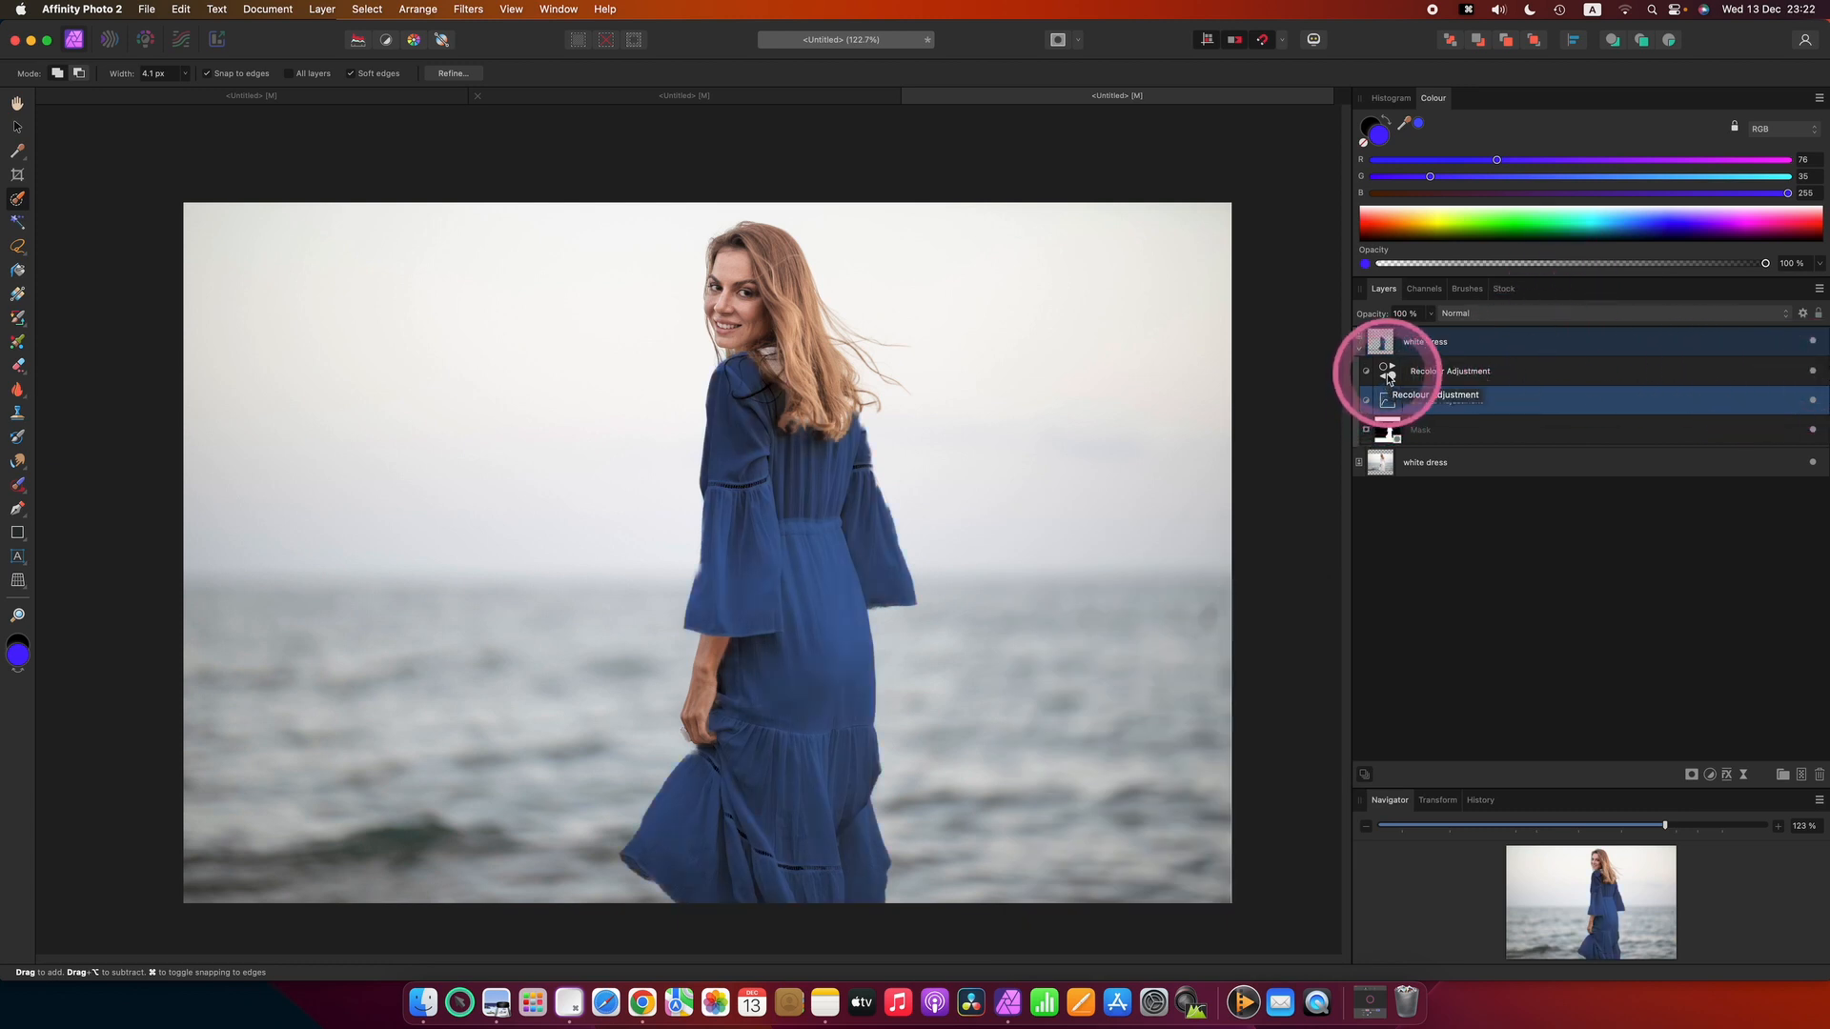
double_click(1388, 379)
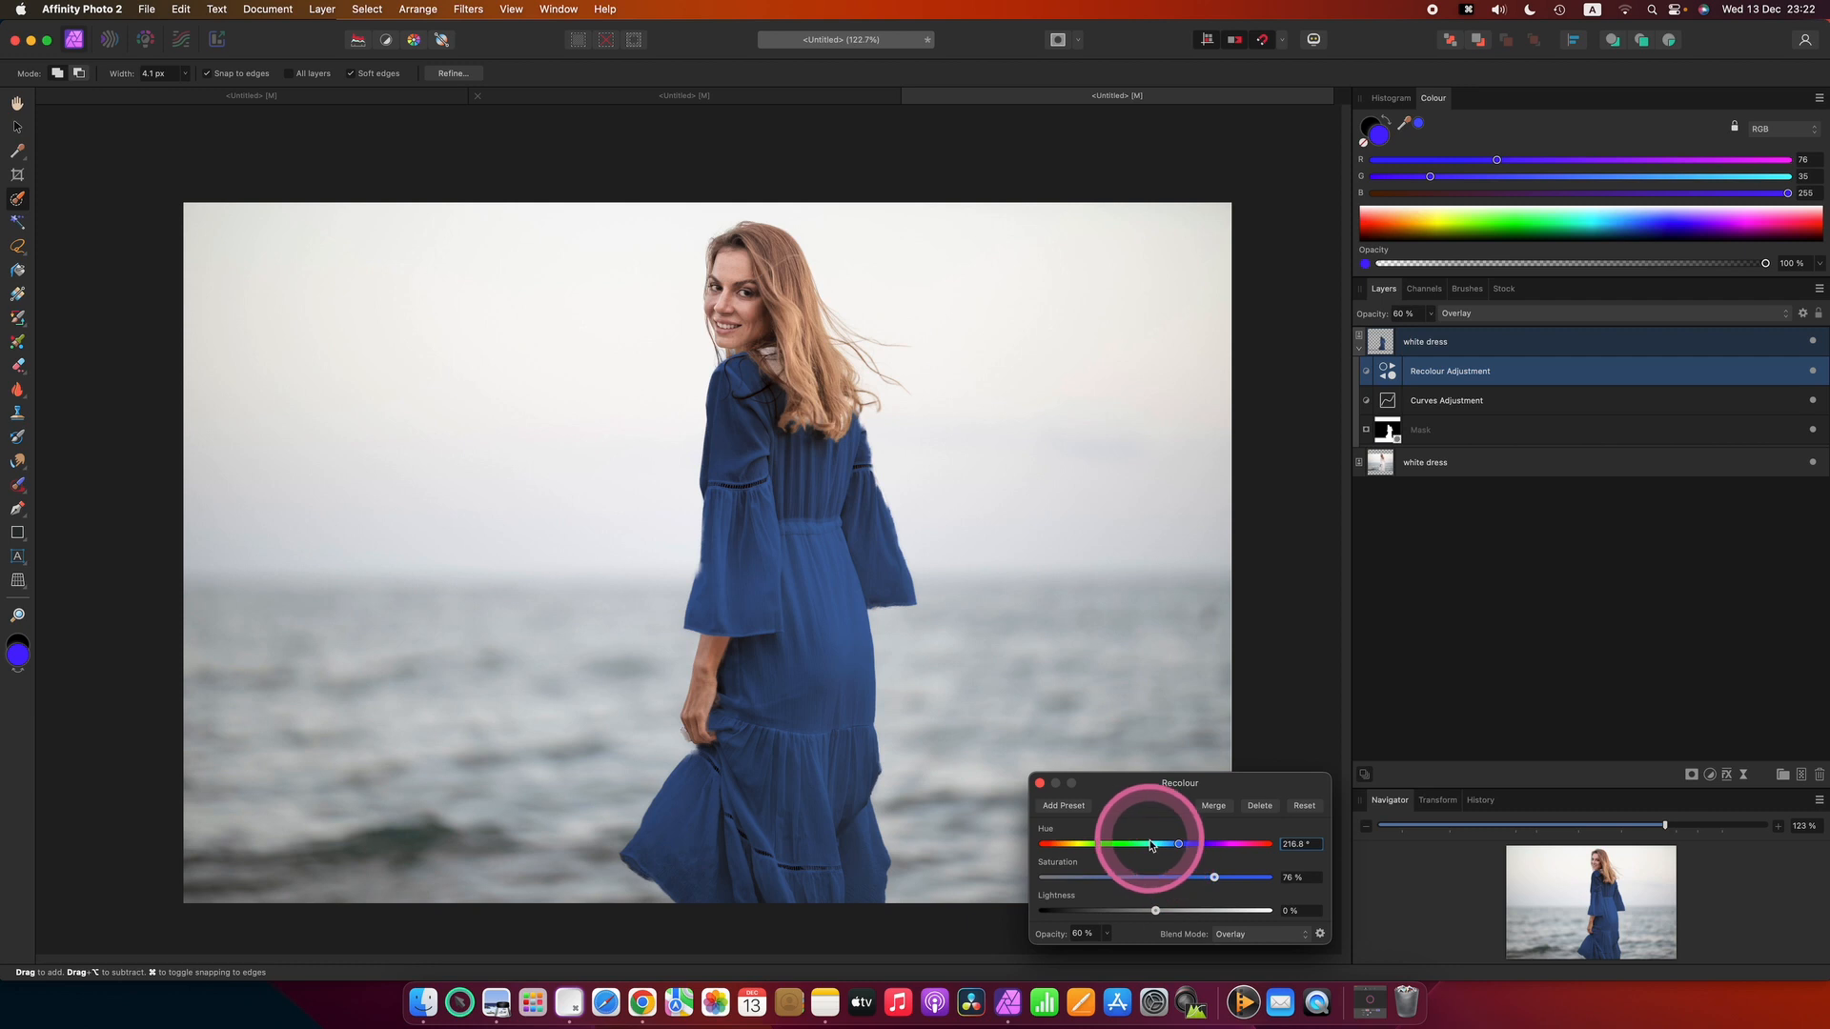
drag(1156, 837, 1137, 845)
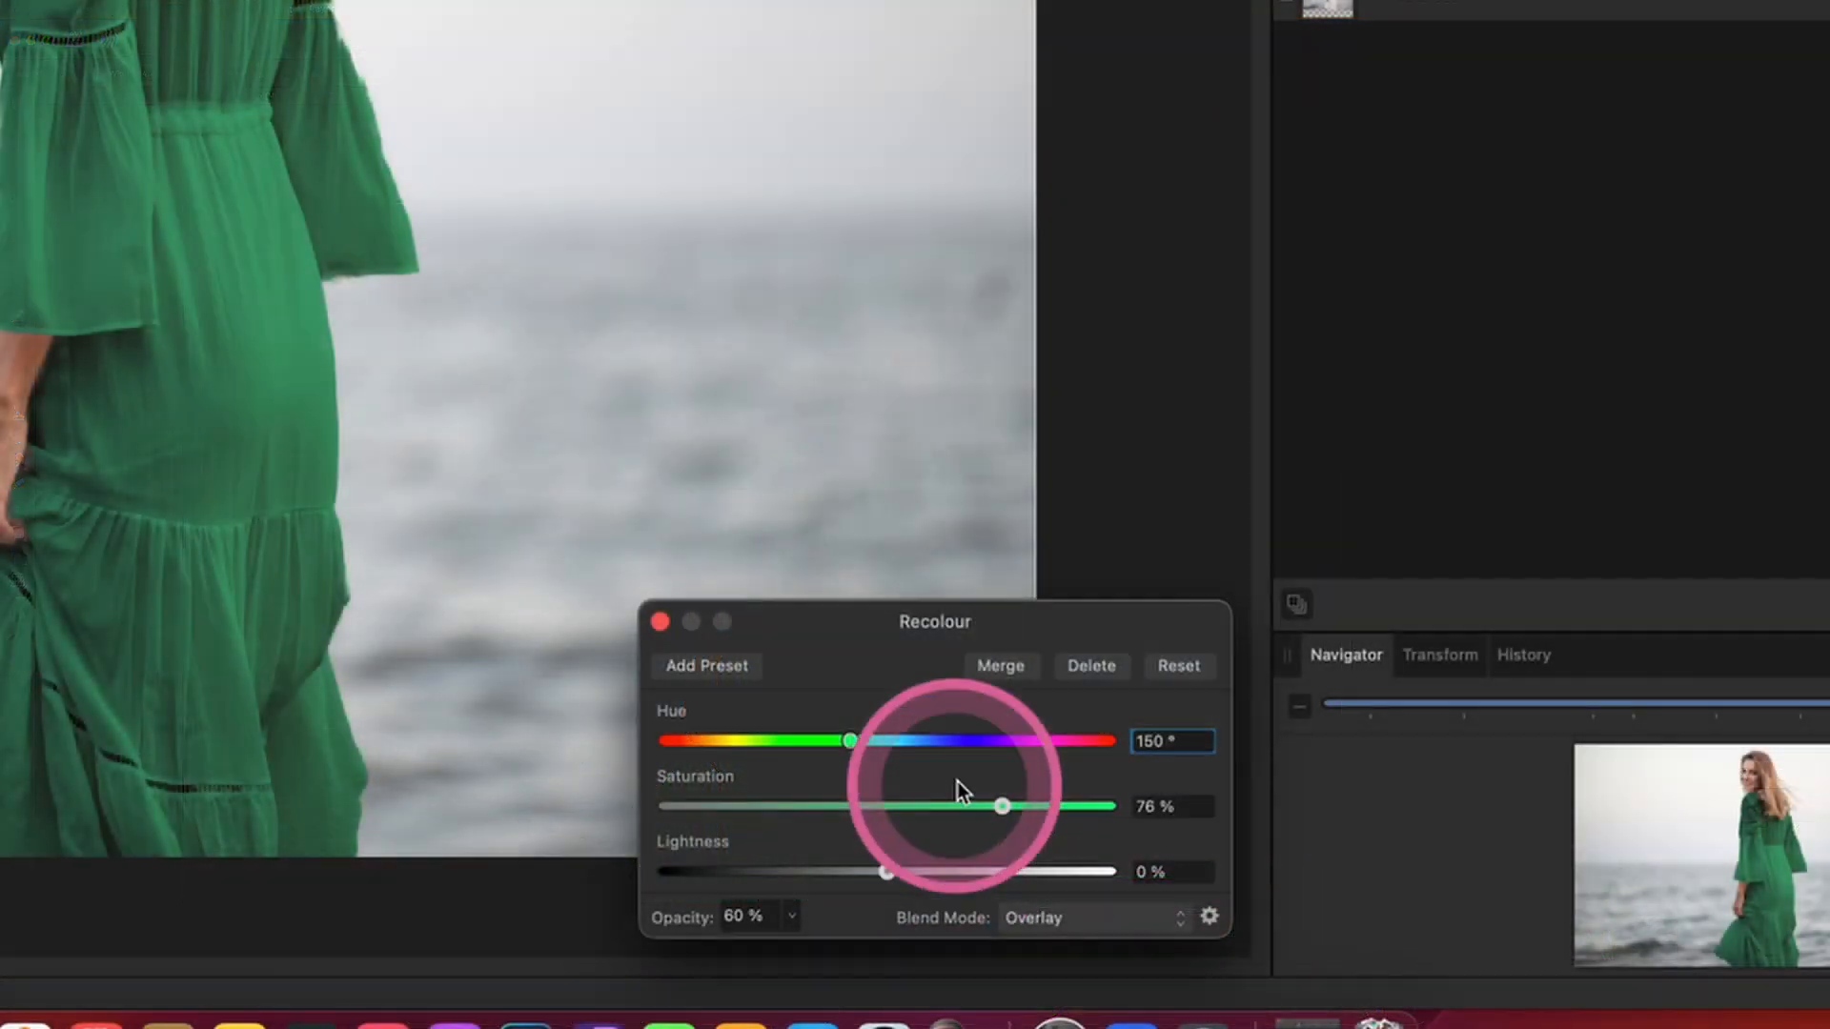
- Try the Normal blend mode on the dress's Recolour Adjustment, and return it to Overlay
click(1048, 932)
click(1061, 898)
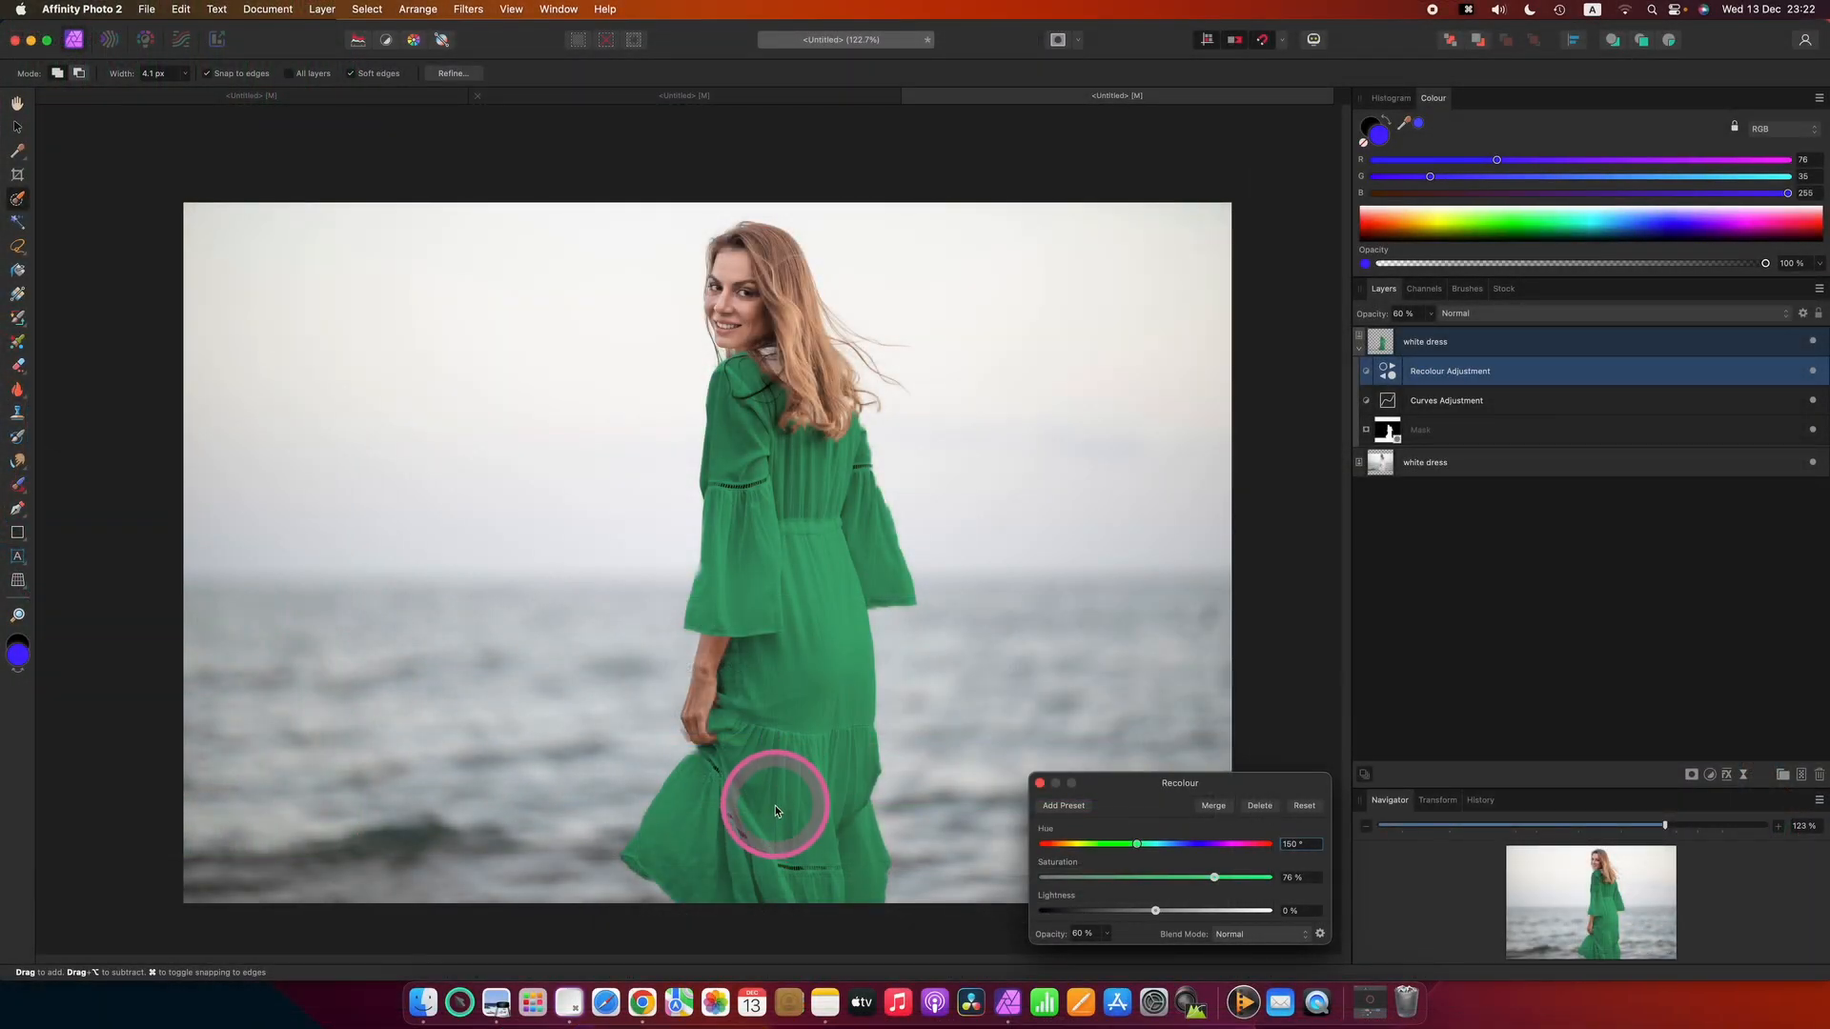
drag(775, 806, 774, 847)
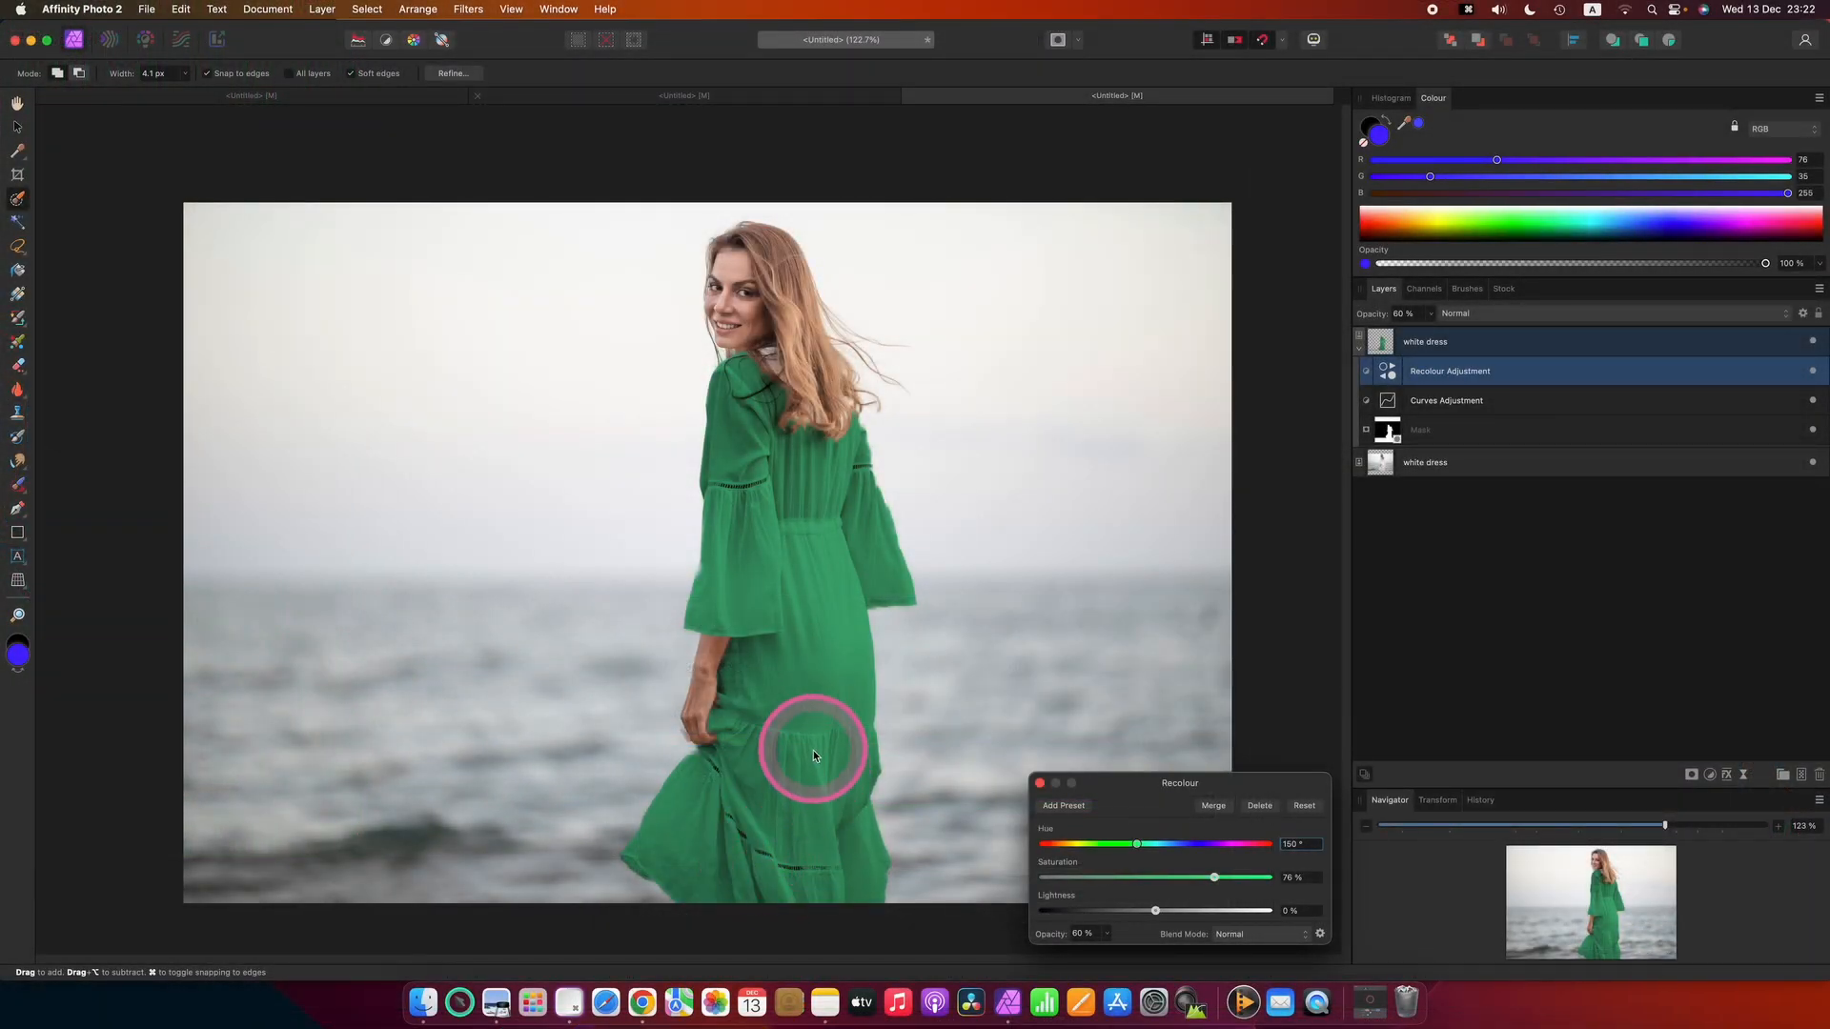
click(1256, 933)
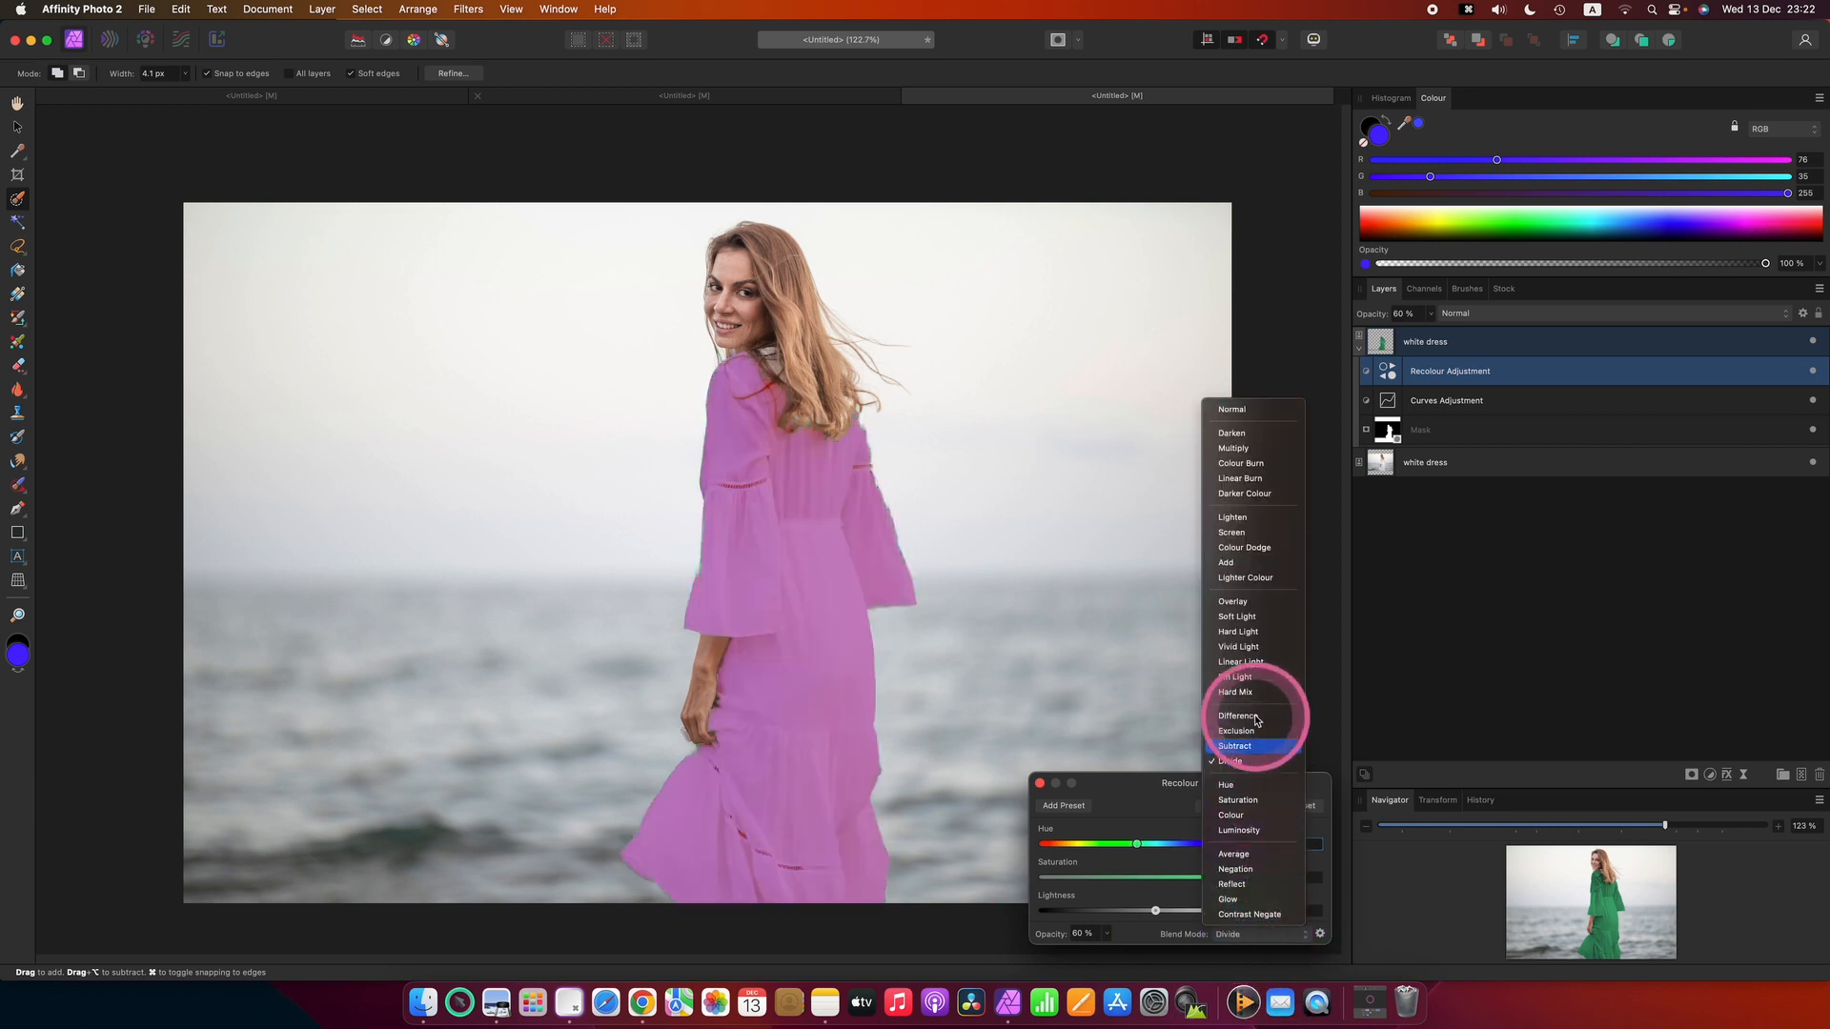
click(1249, 601)
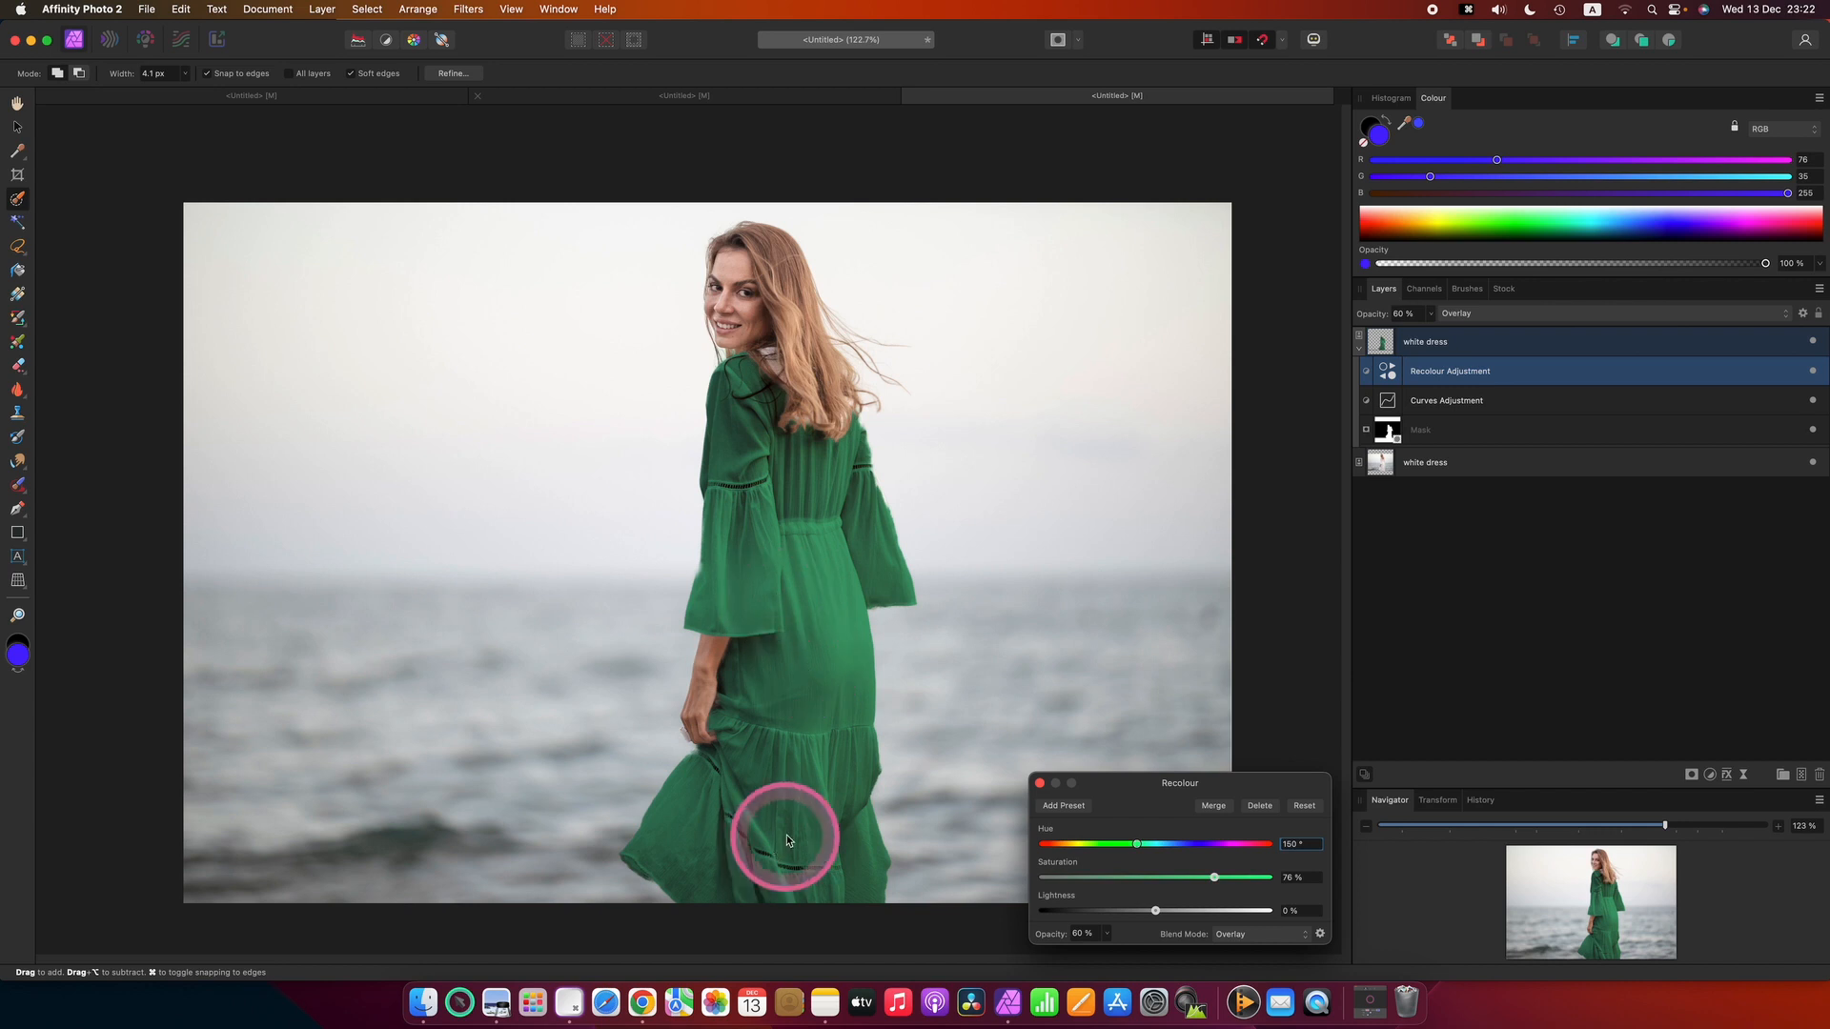
click(1040, 783)
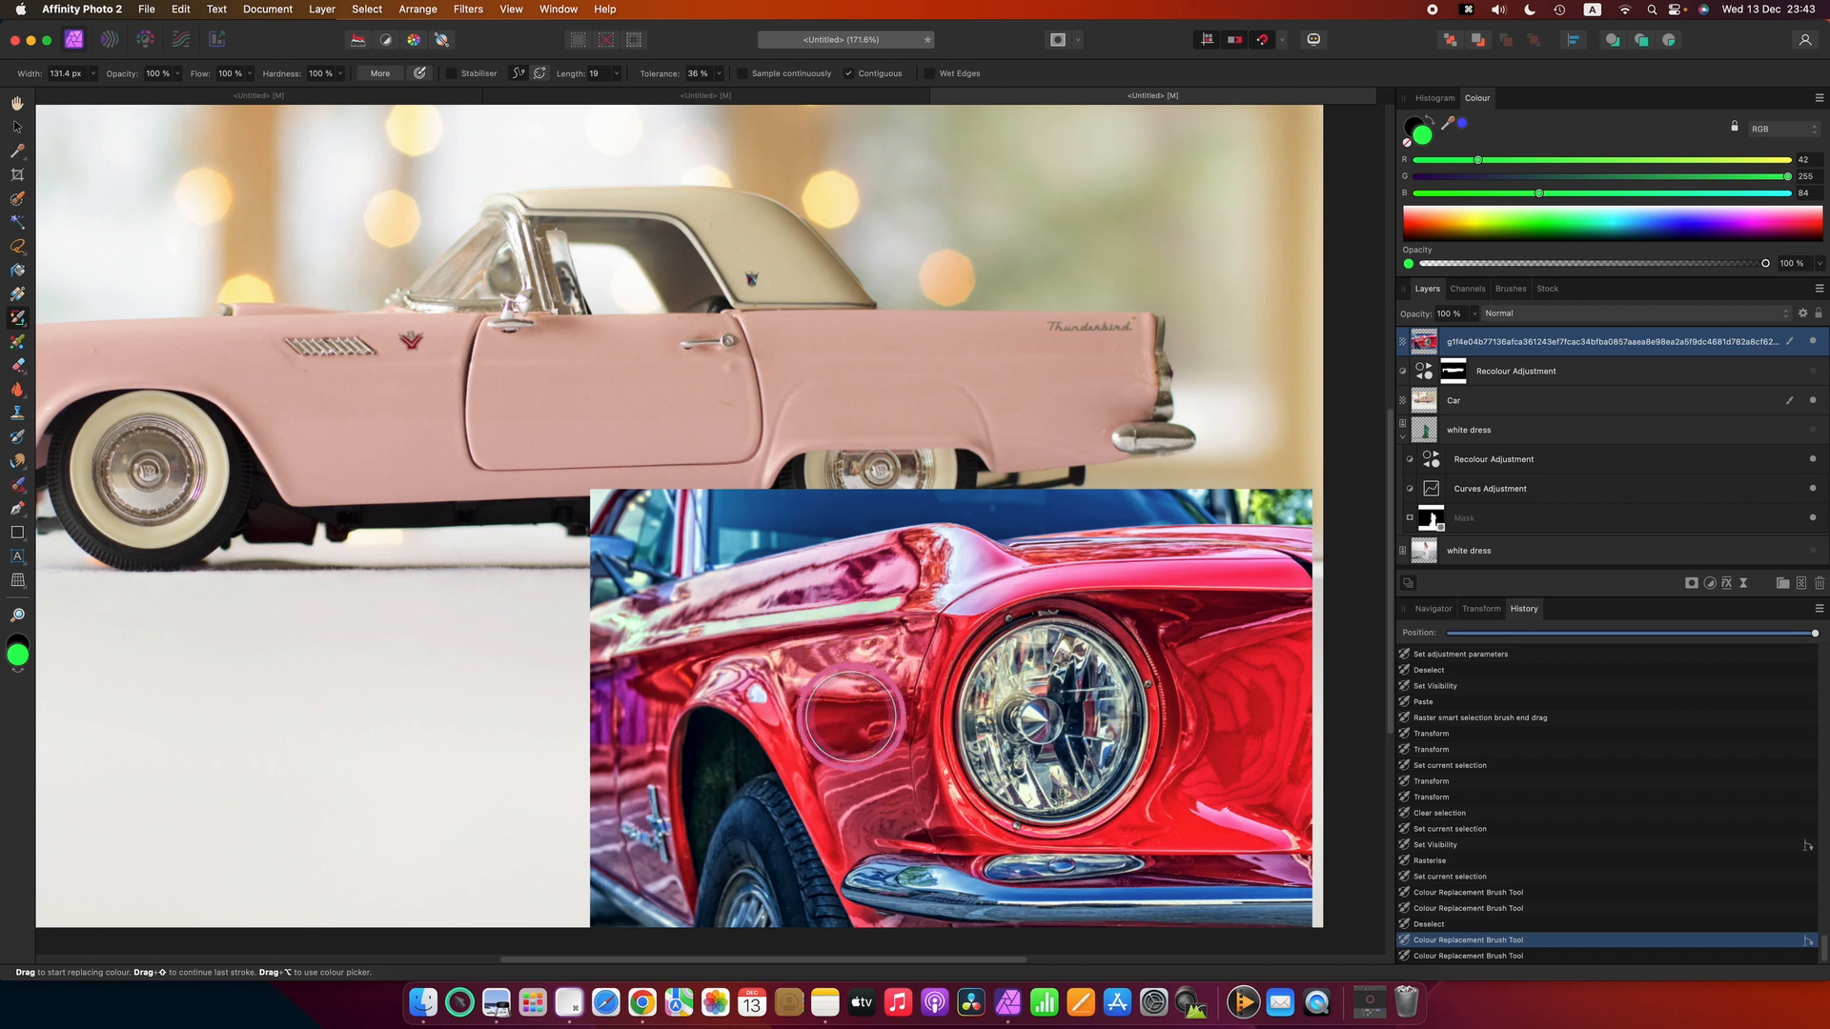
- Replace the red on the front fender of the red car with green, using the Colour Replacement Brush at 15 % and 31 % tolerance
click(667, 76)
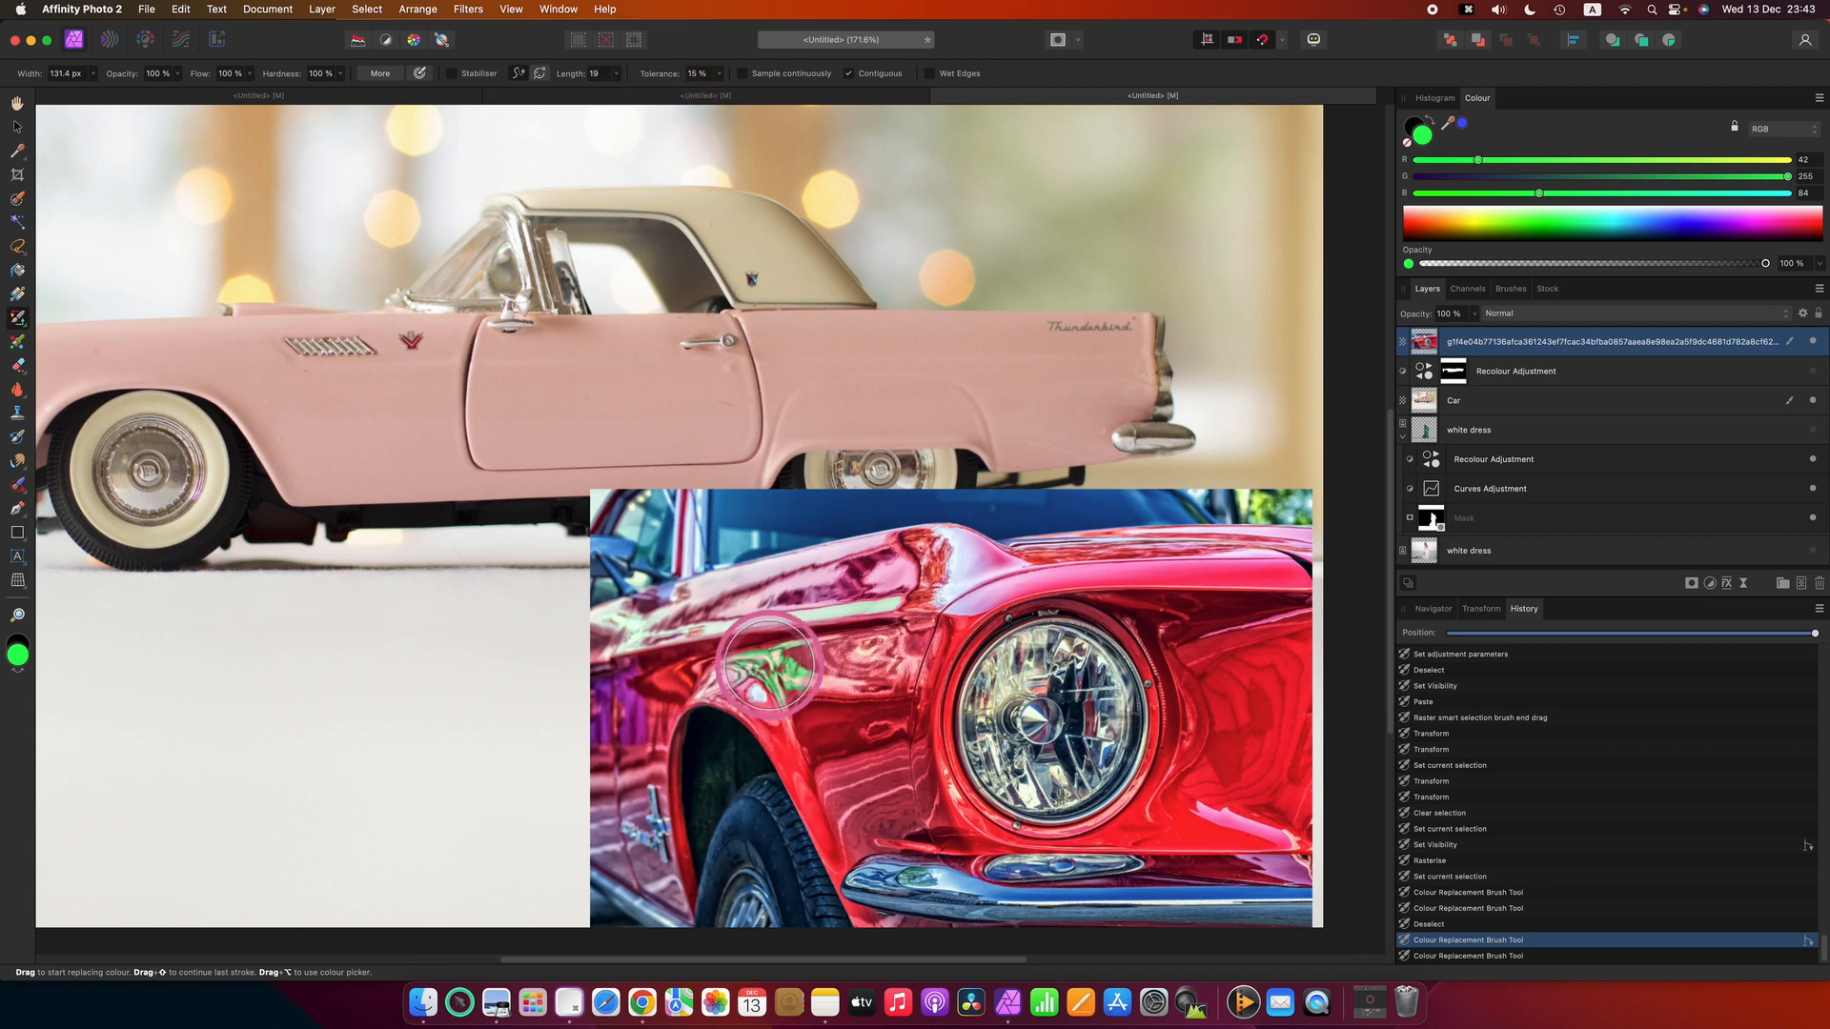
mouse_move(758, 665)
mouse_down()
mouse_move(648, 637)
mouse_move(658, 658)
mouse_move(1282, 674)
mouse_up()
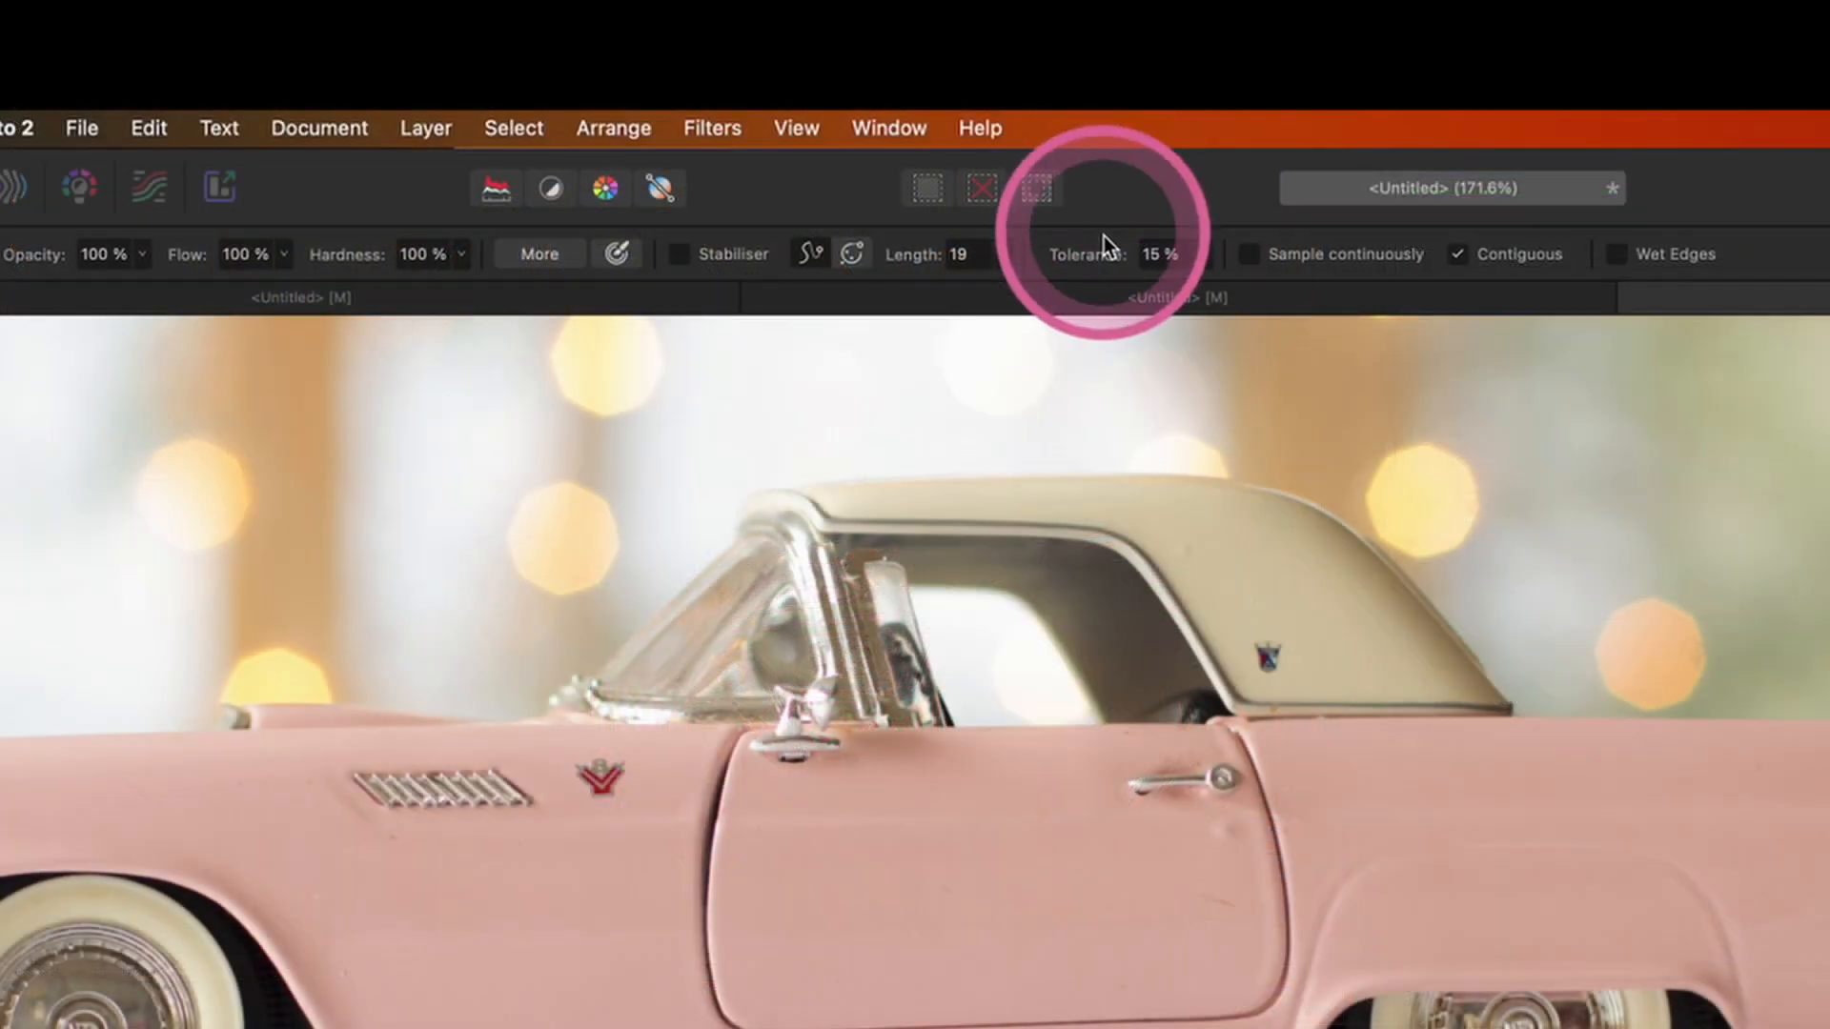
drag(1089, 254, 1111, 272)
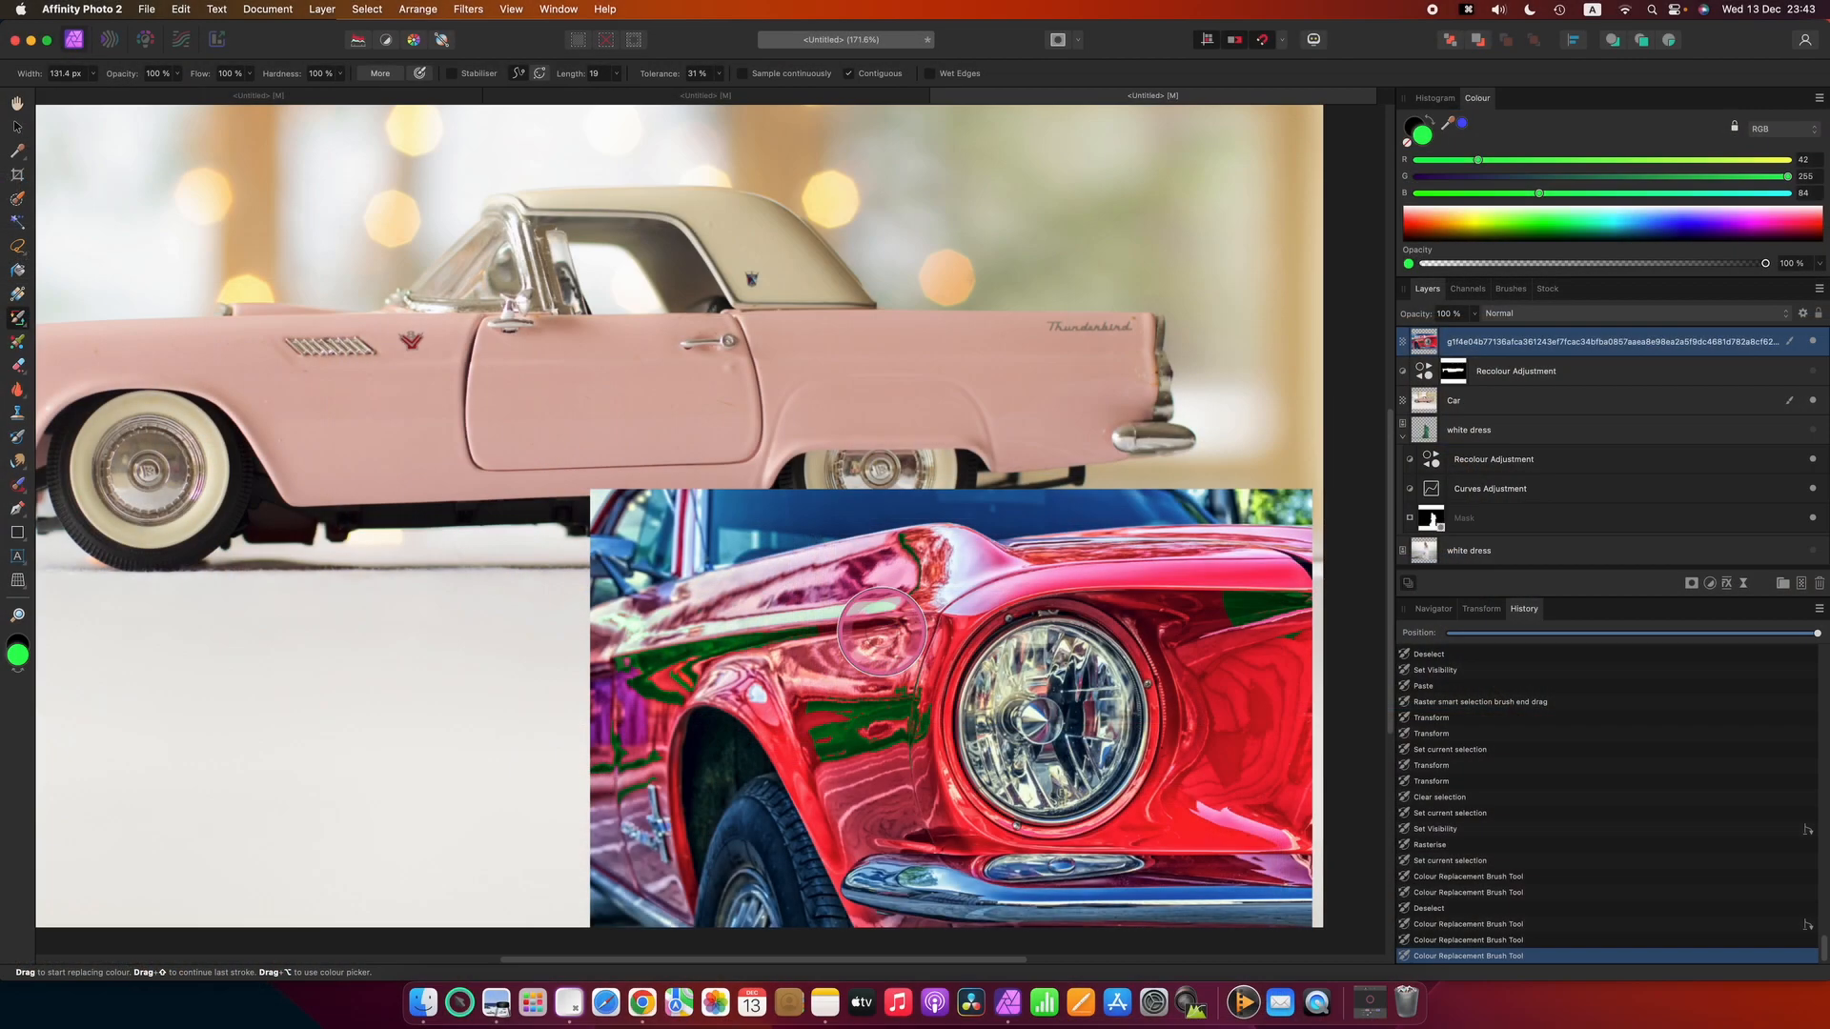
mouse_move(827, 710)
mouse_down()
mouse_move(750, 814)
mouse_move(729, 901)
mouse_move(634, 767)
mouse_move(625, 850)
mouse_up()
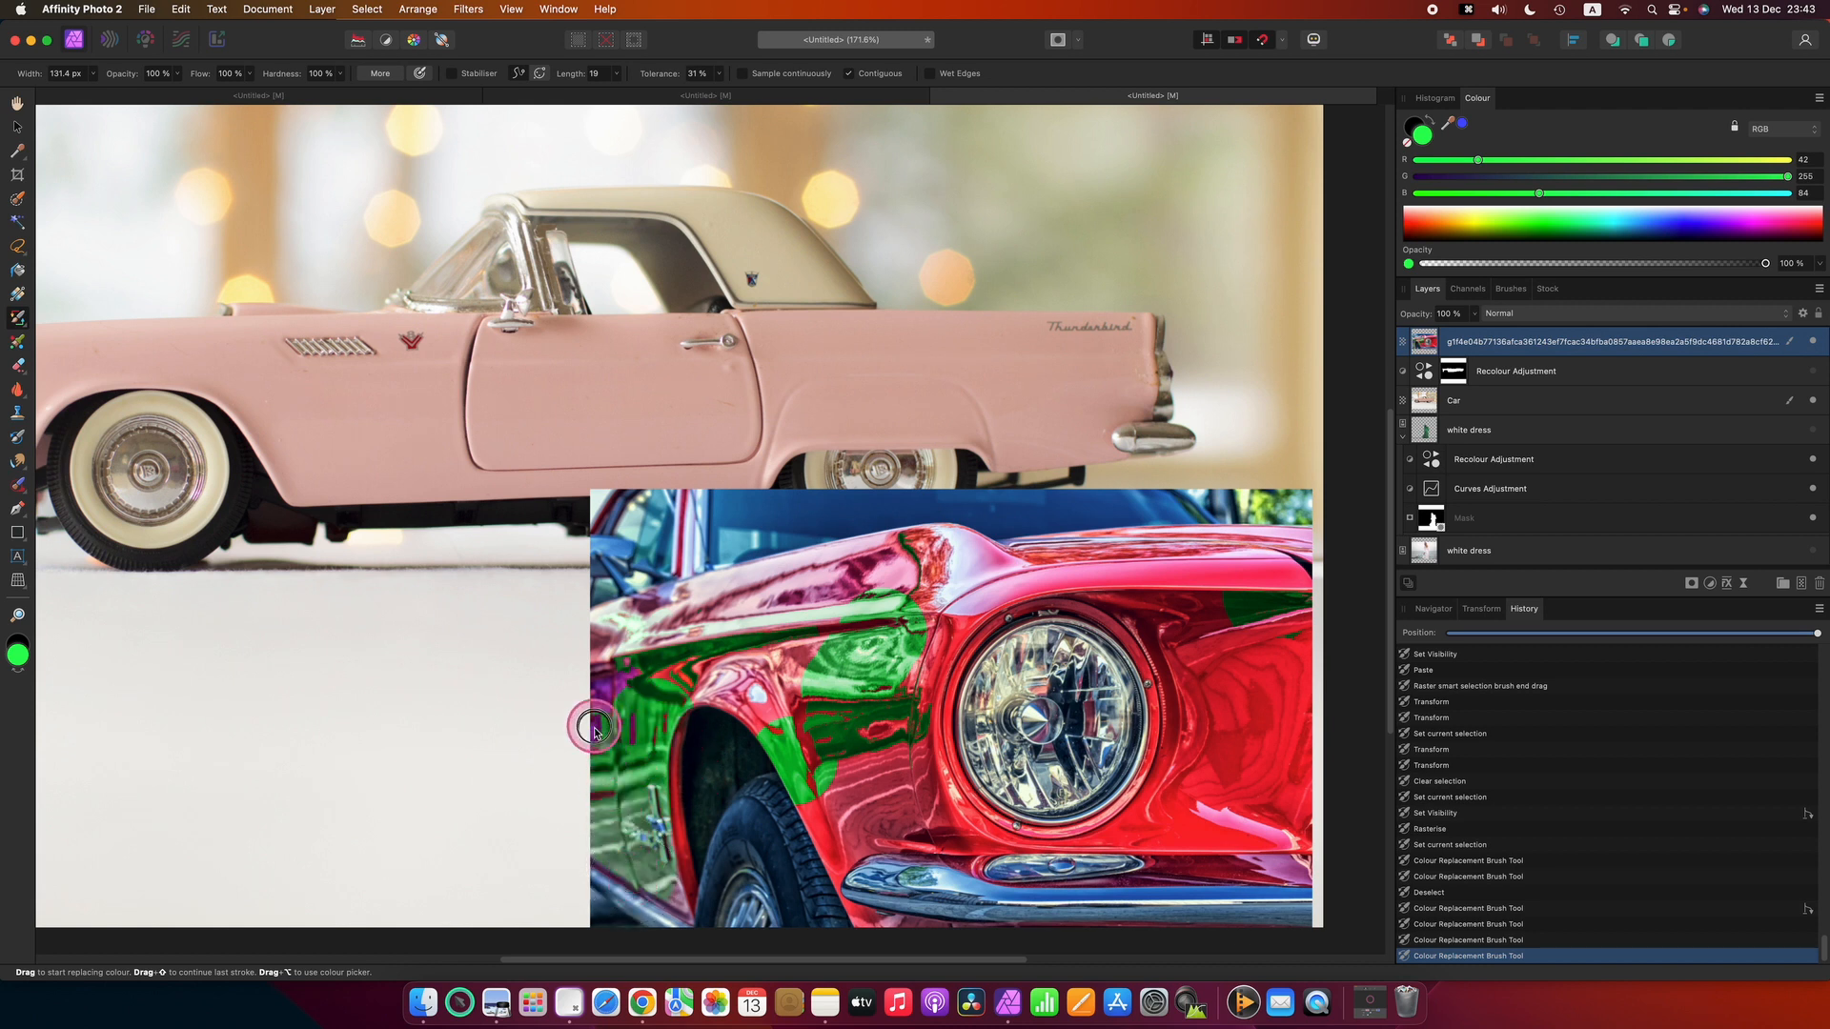
mouse_move(606, 667)
mouse_down()
mouse_move(872, 587)
mouse_move(984, 636)
mouse_move(1063, 611)
mouse_move(1148, 634)
mouse_move(1133, 757)
mouse_move(890, 766)
mouse_move(846, 818)
mouse_move(812, 802)
mouse_move(858, 782)
mouse_up()
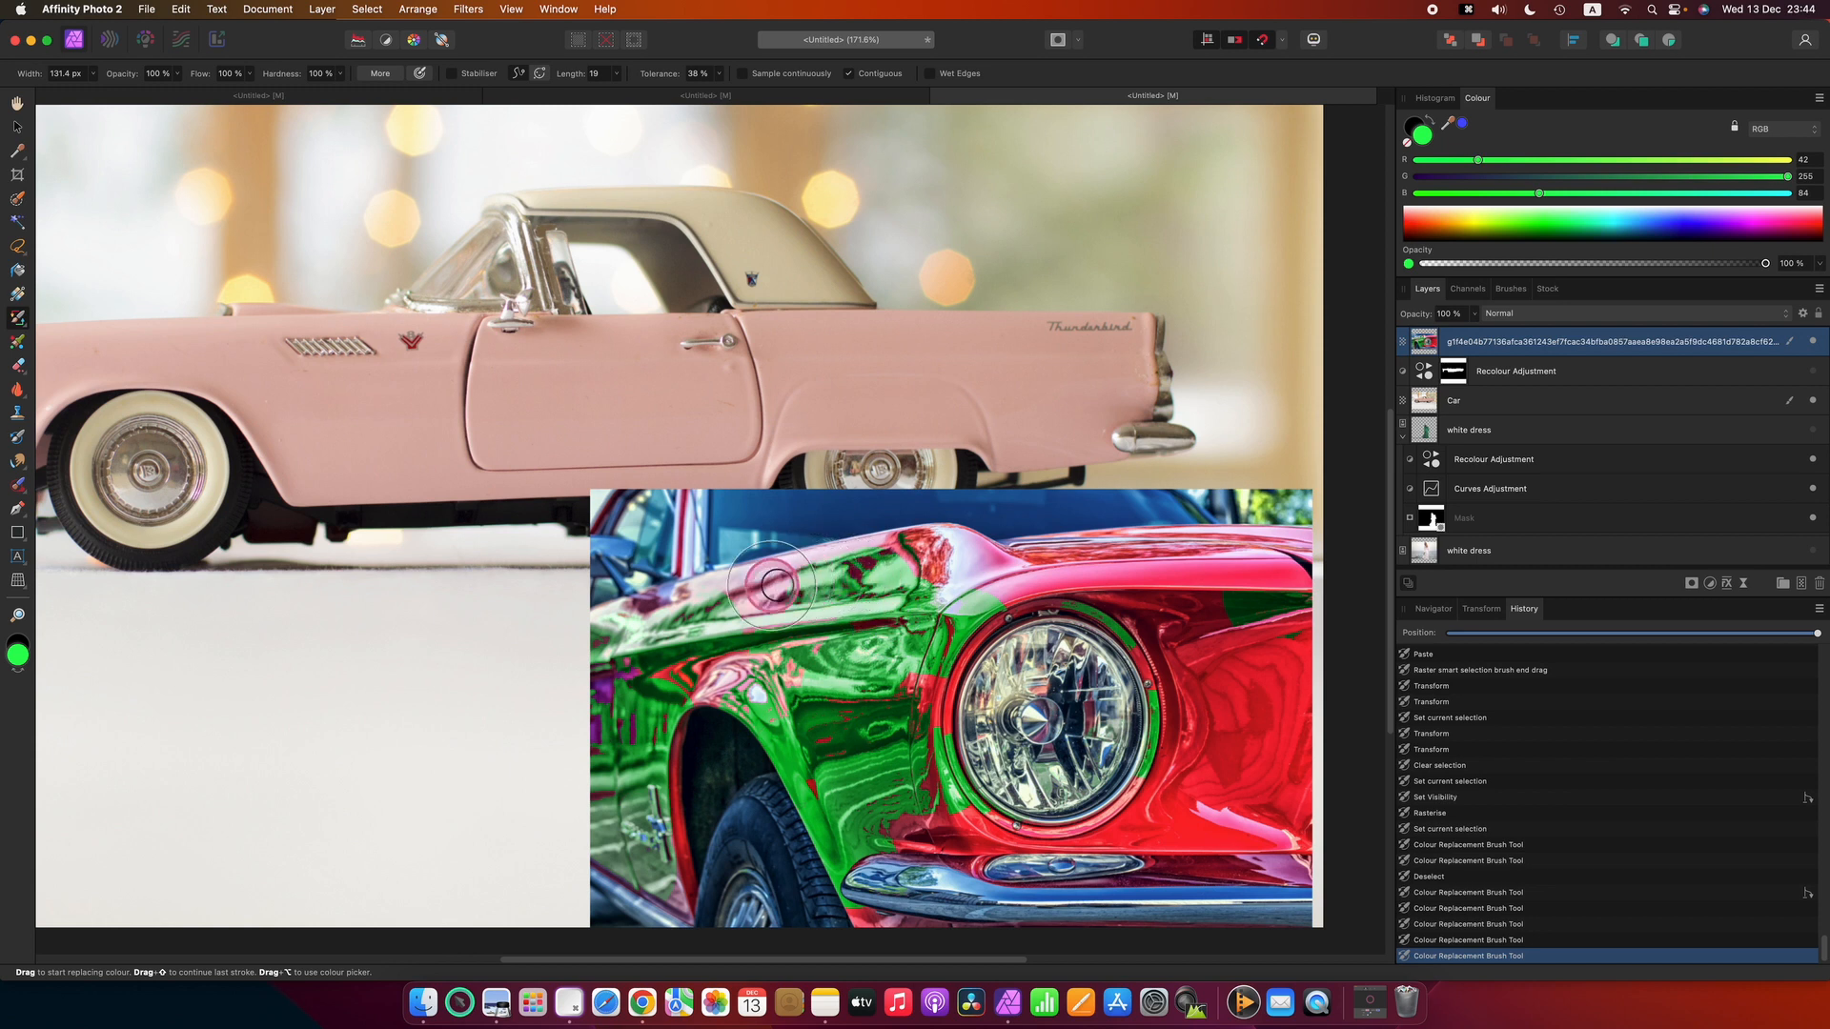
- Replace the remaining red around the headlight, above the bumper and along the bonnet with green at 38 % tolerance
mouse_move(932, 601)
mouse_down()
mouse_move(1261, 685)
mouse_move(1273, 826)
mouse_move(1299, 758)
mouse_move(1300, 640)
mouse_move(1183, 600)
mouse_move(1146, 639)
mouse_move(1164, 734)
mouse_move(1195, 716)
mouse_move(943, 662)
mouse_move(1020, 751)
mouse_up()
mouse_move(1106, 814)
mouse_down()
mouse_move(895, 841)
mouse_move(1123, 856)
mouse_move(1186, 820)
mouse_move(1123, 800)
mouse_move(1213, 808)
mouse_move(1224, 840)
mouse_move(1279, 846)
mouse_move(982, 866)
mouse_up()
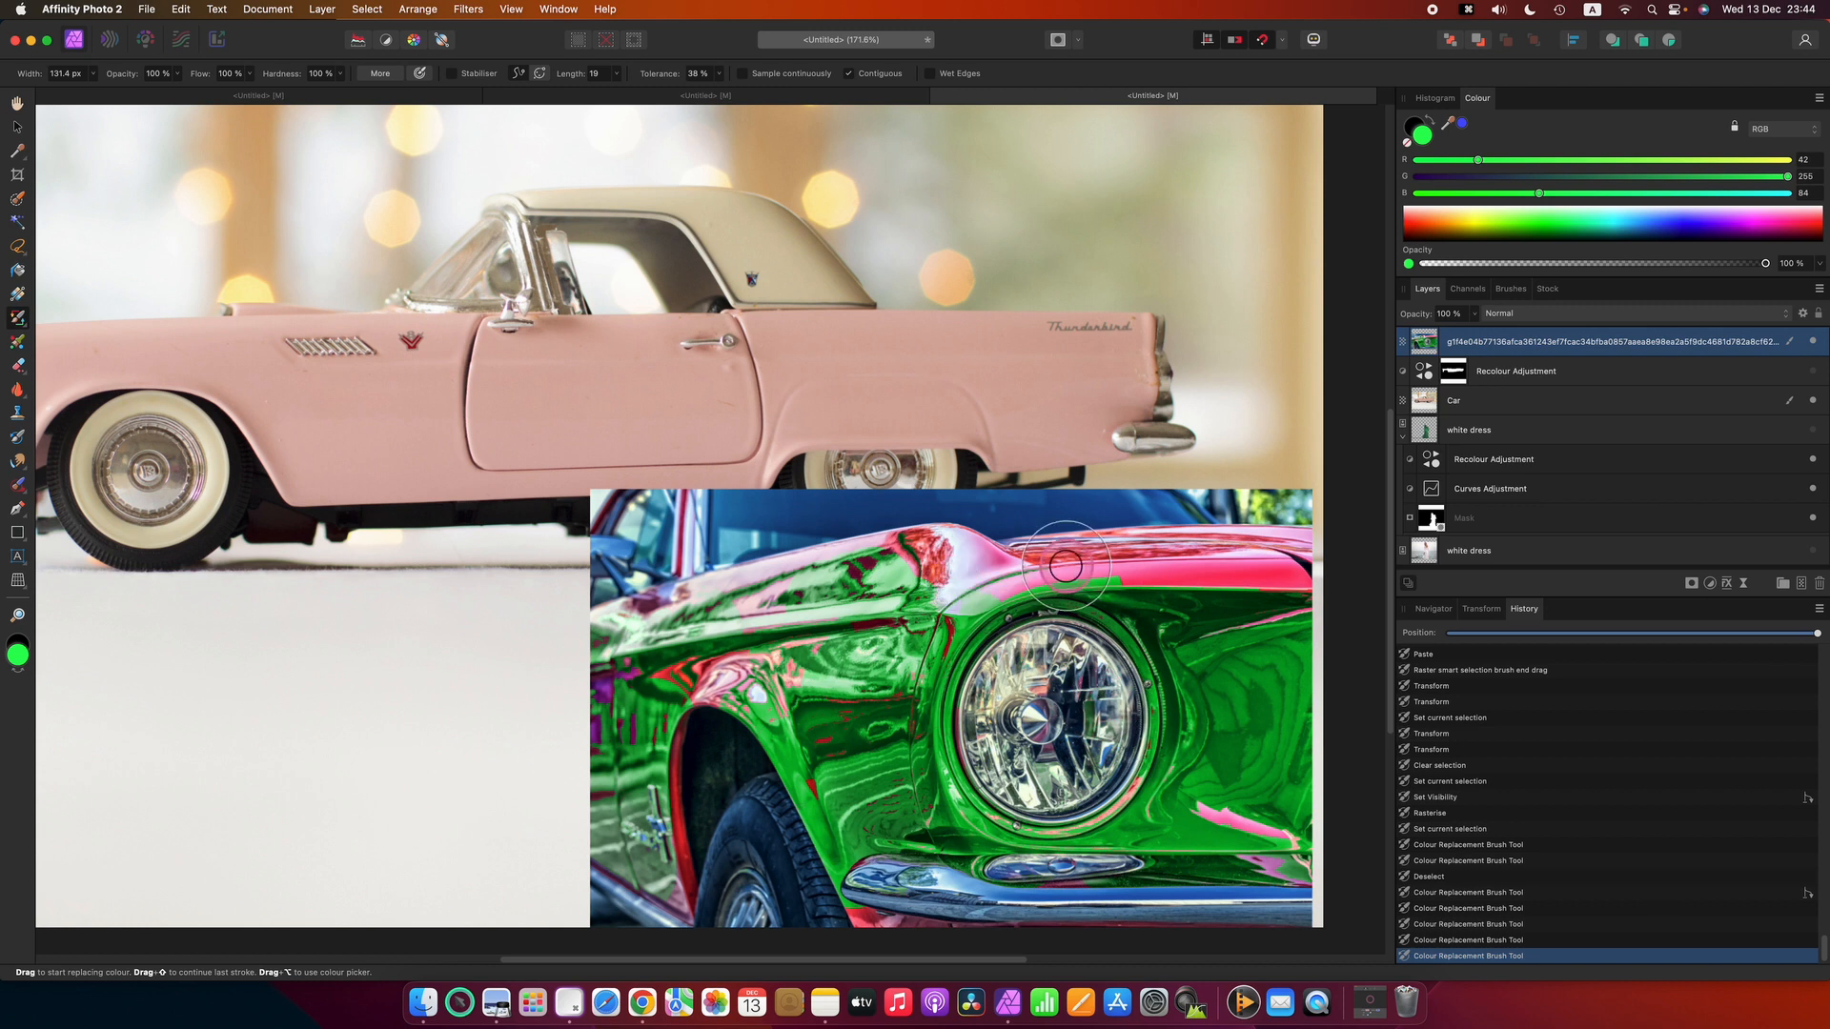
drag(1066, 566, 1305, 565)
mouse_move(319, 212)
mouse_down()
mouse_move(629, 410)
mouse_move(559, 425)
mouse_move(596, 454)
mouse_up()
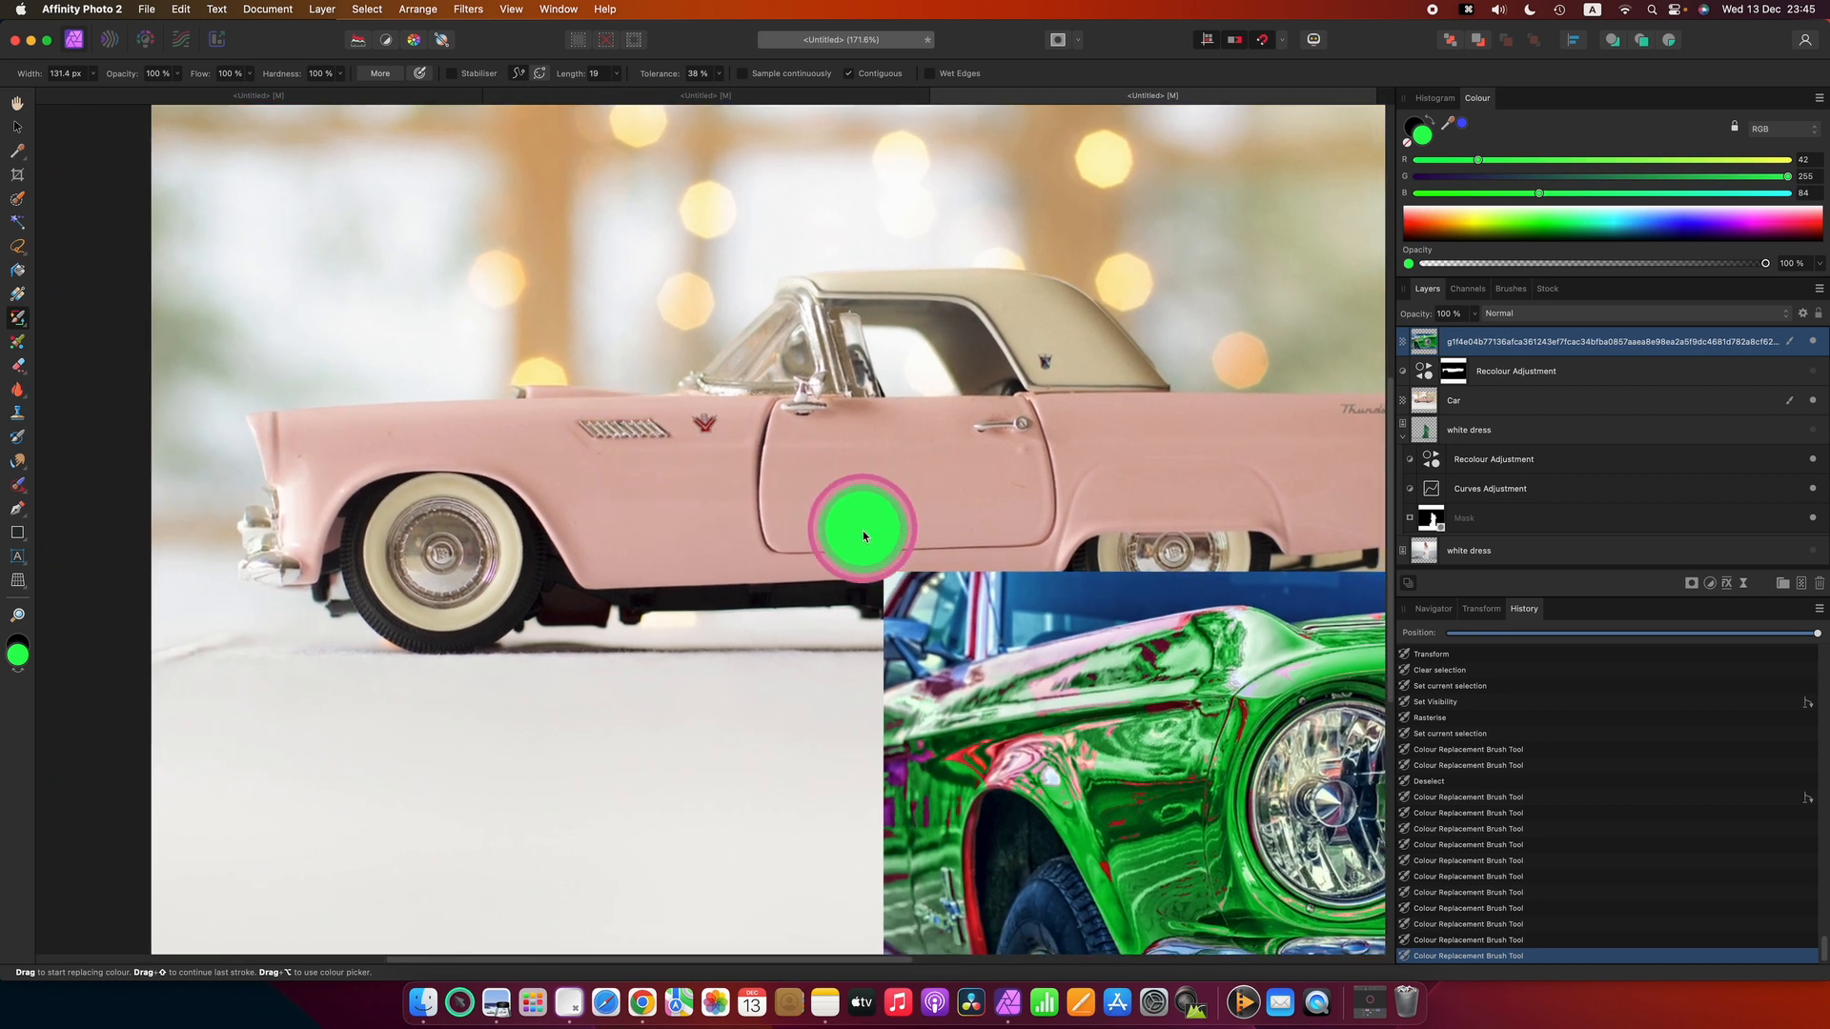
click(536, 545)
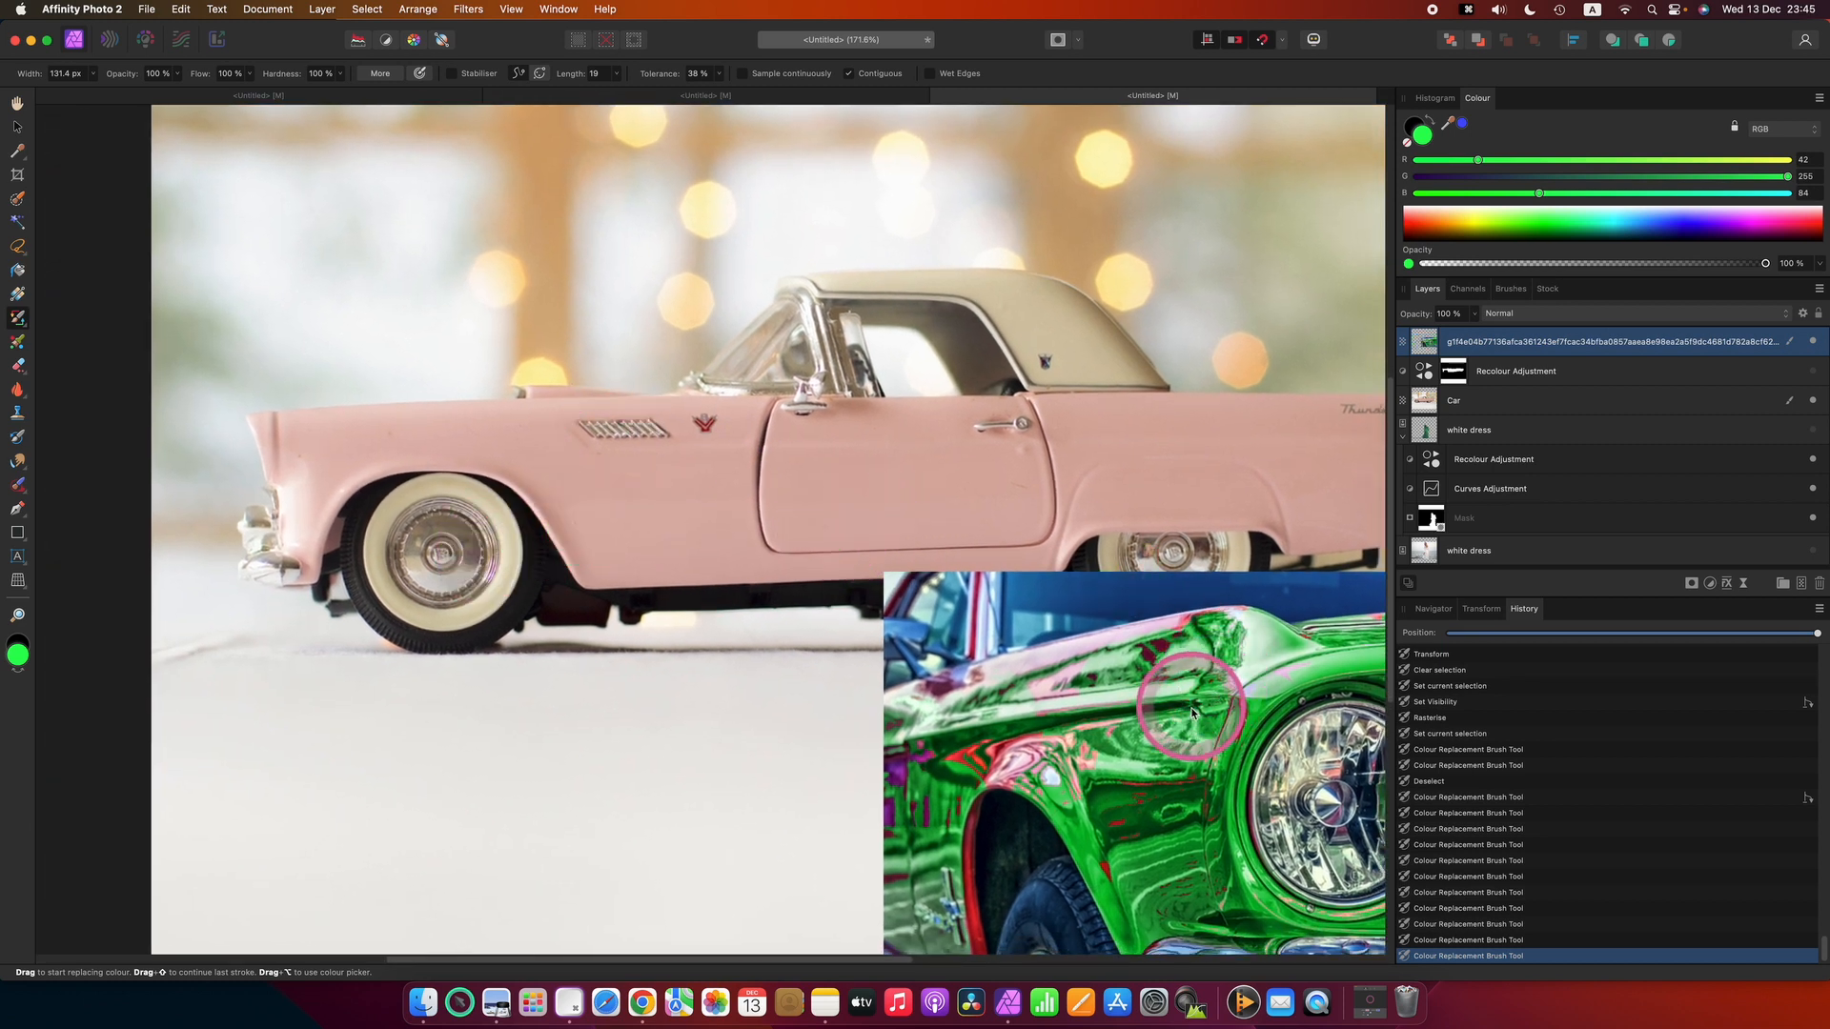
drag(523, 491, 1134, 526)
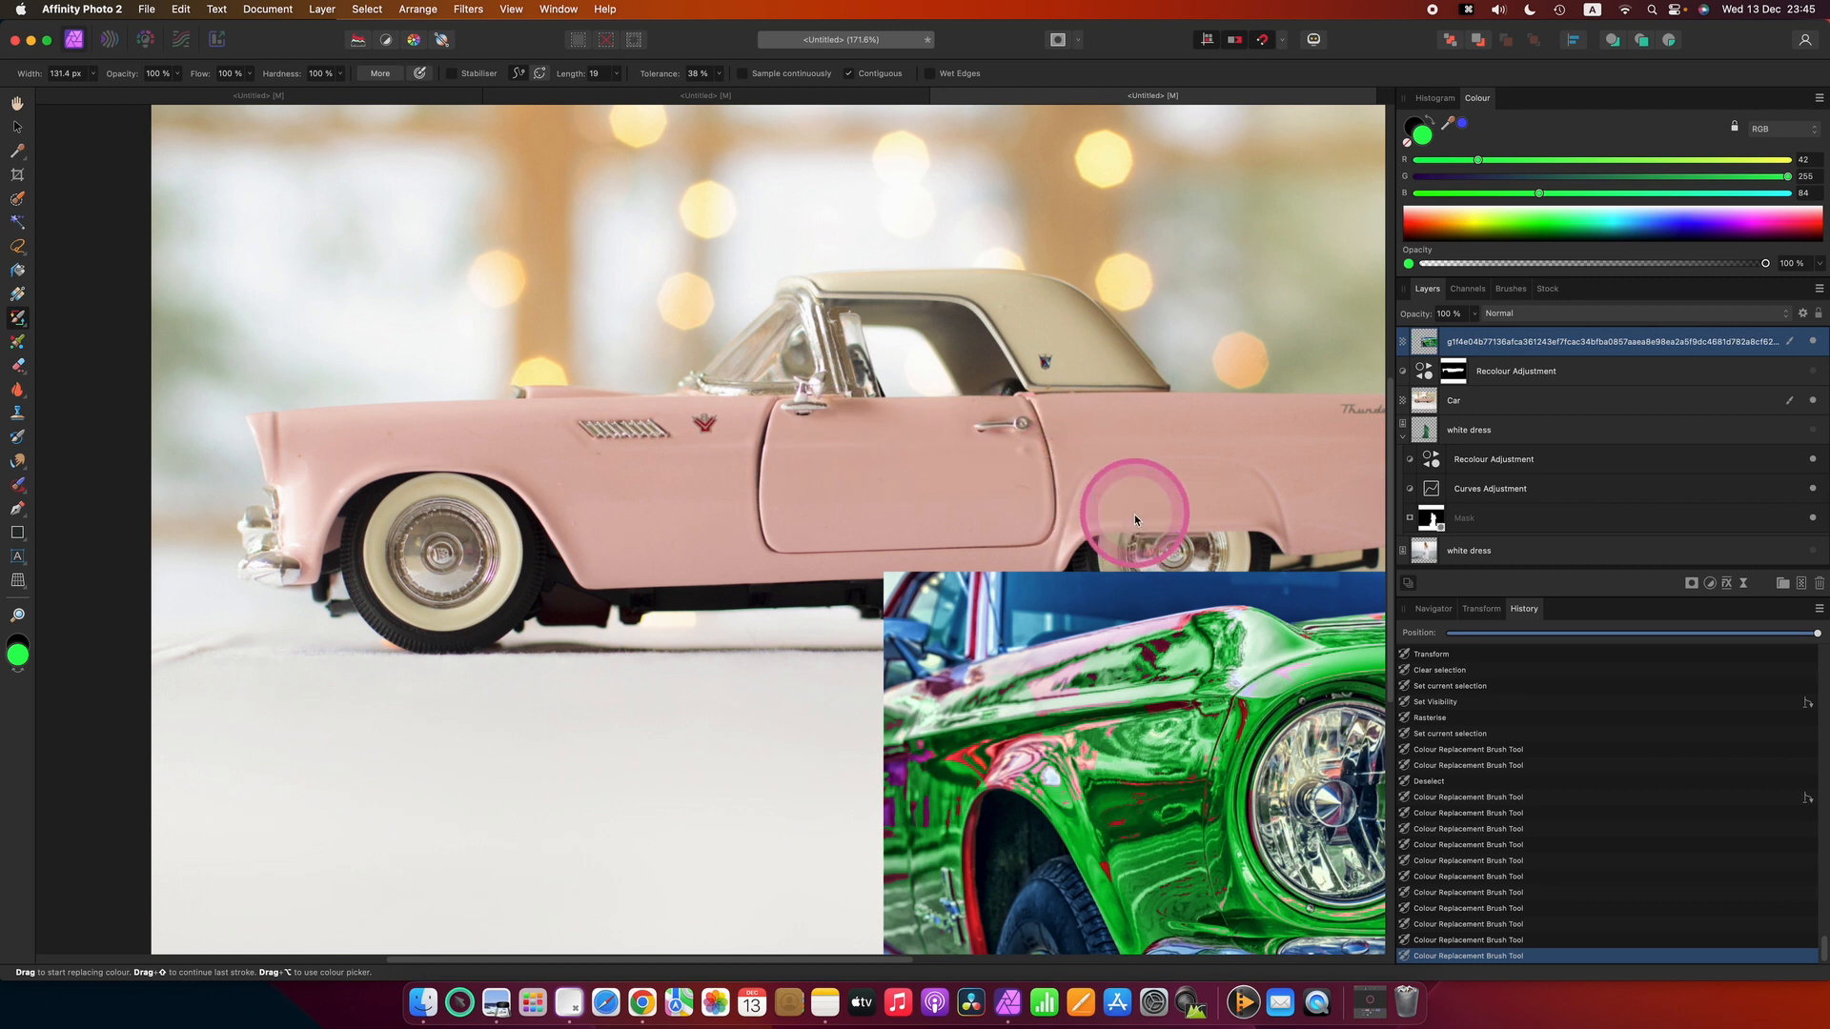
drag(1134, 519, 1338, 494)
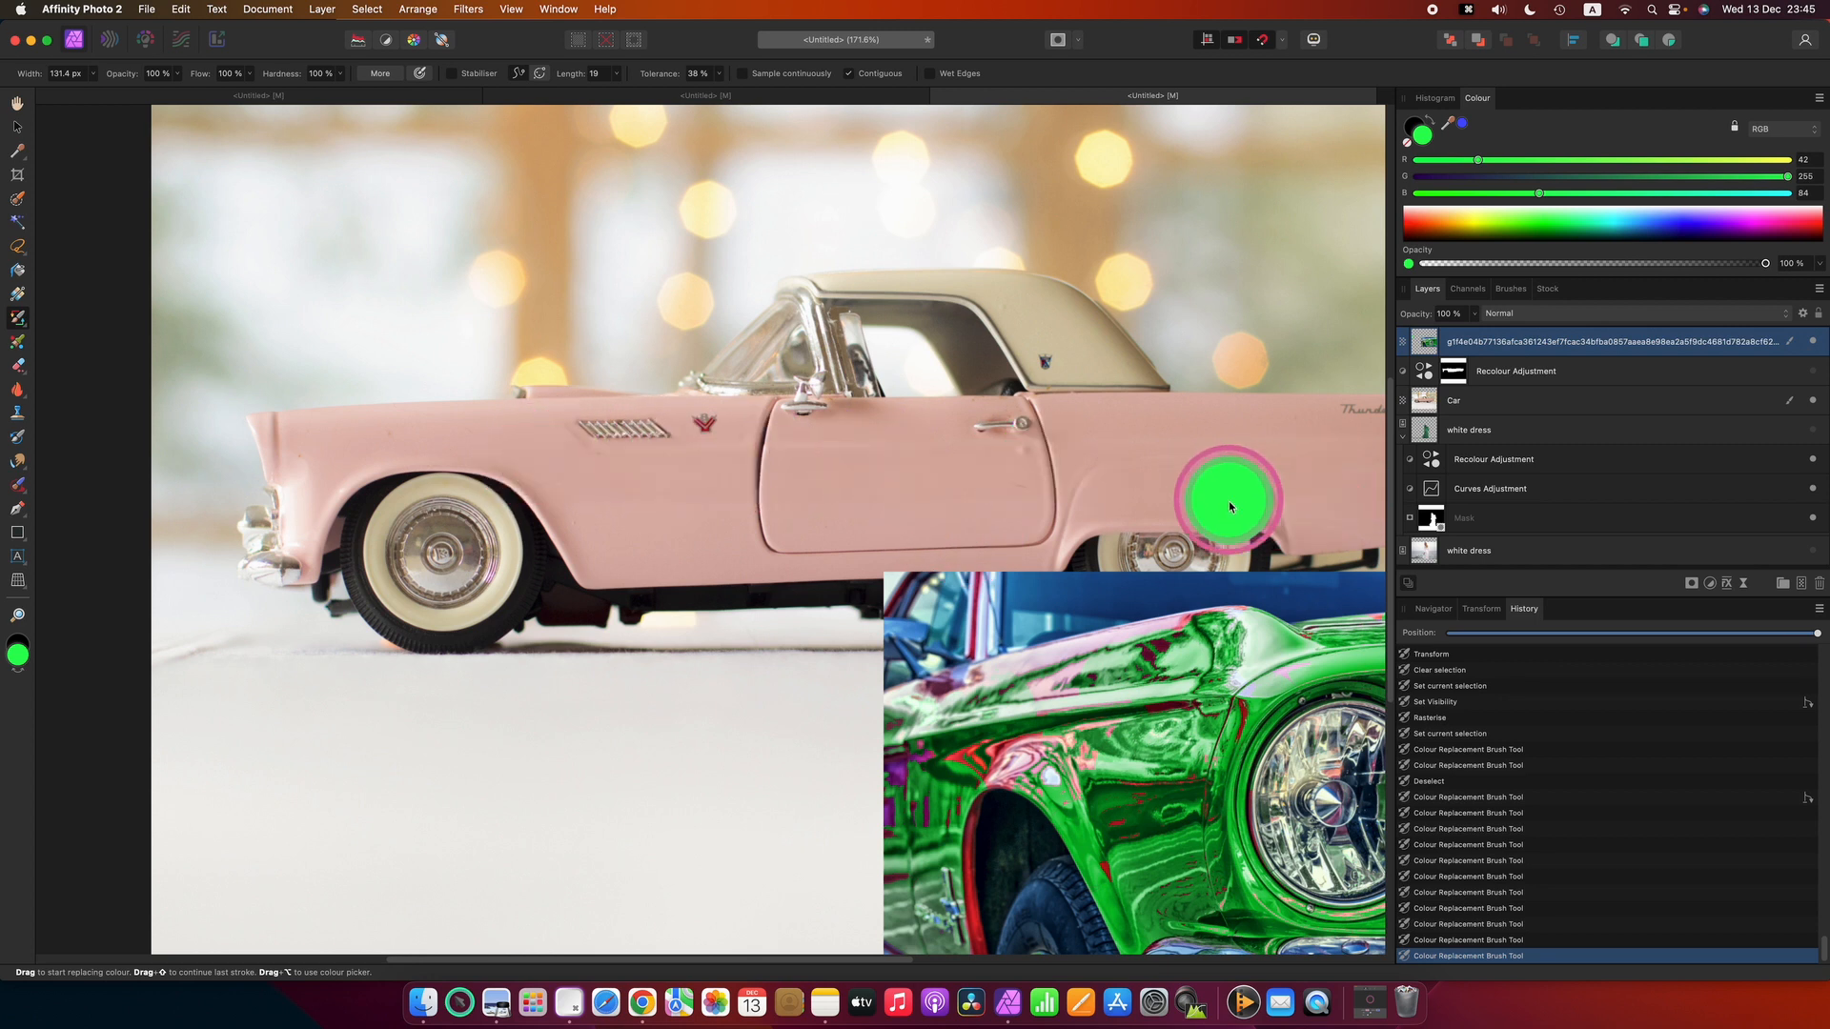
drag(1227, 500, 28, 325)
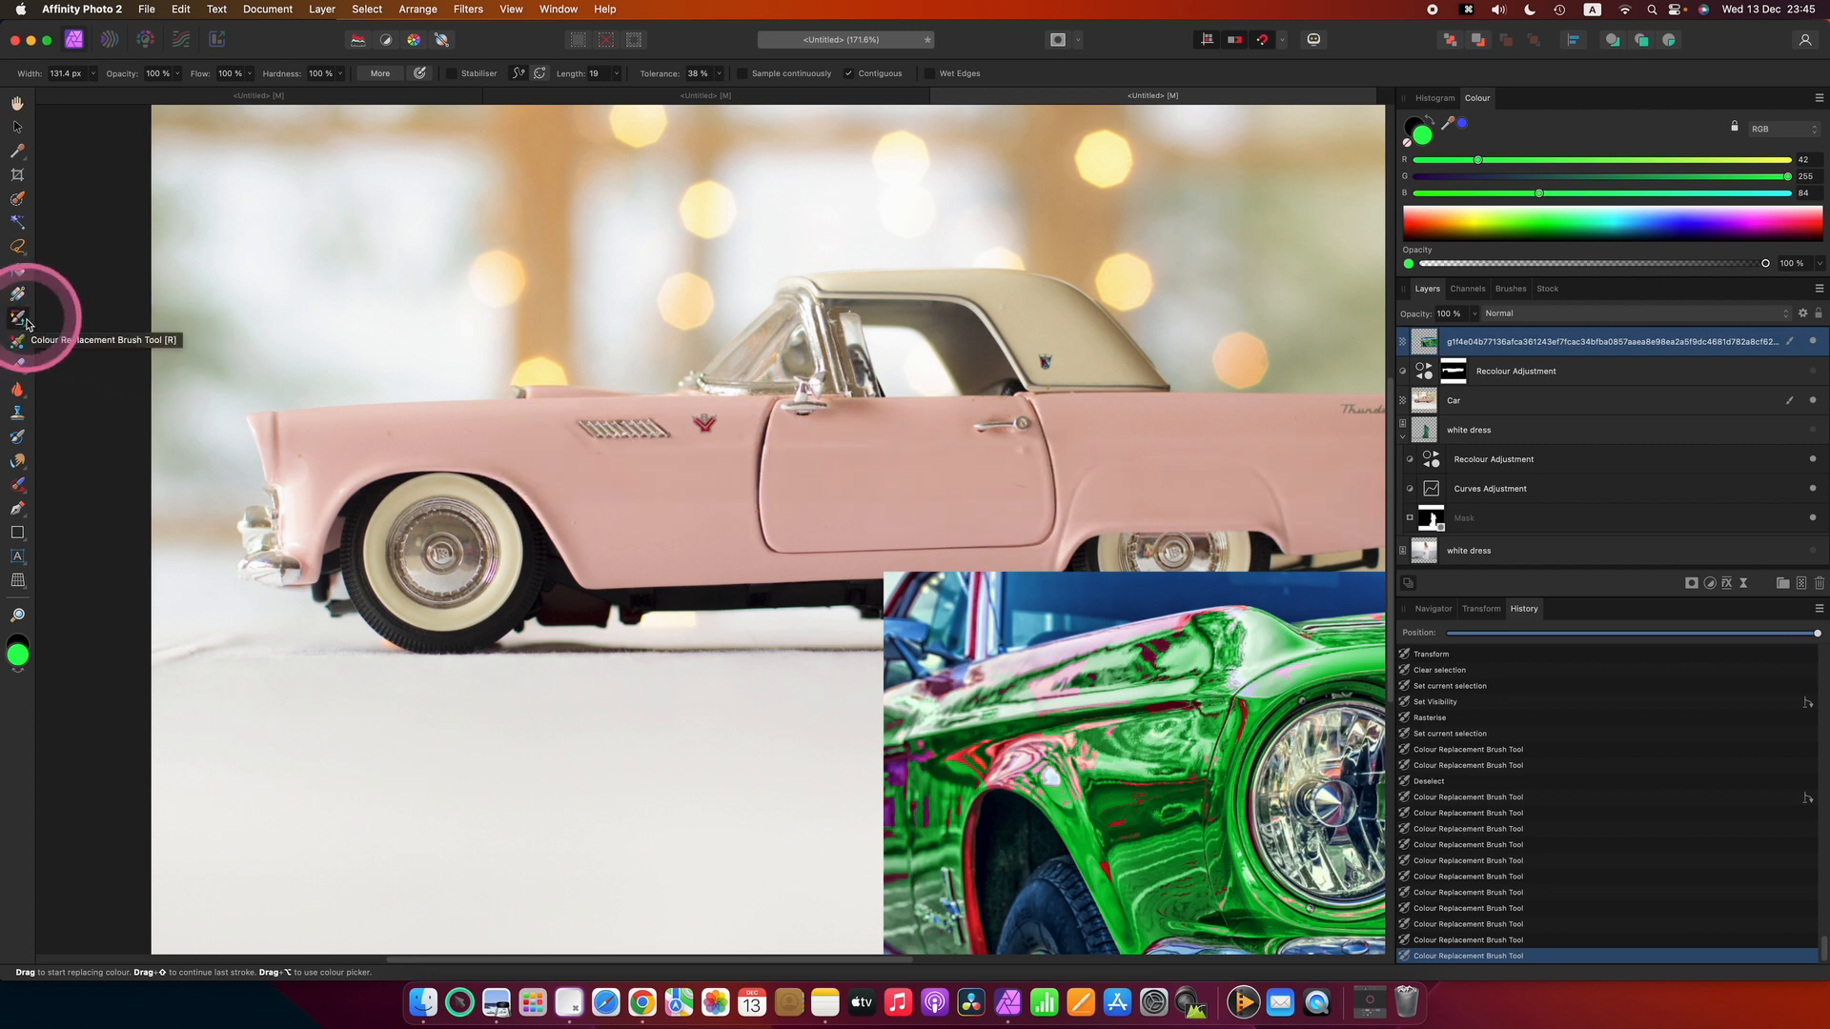
- Hide the green-painted car photo layer and show the masked Recolour Adjustment above the Car layer
click(1812, 341)
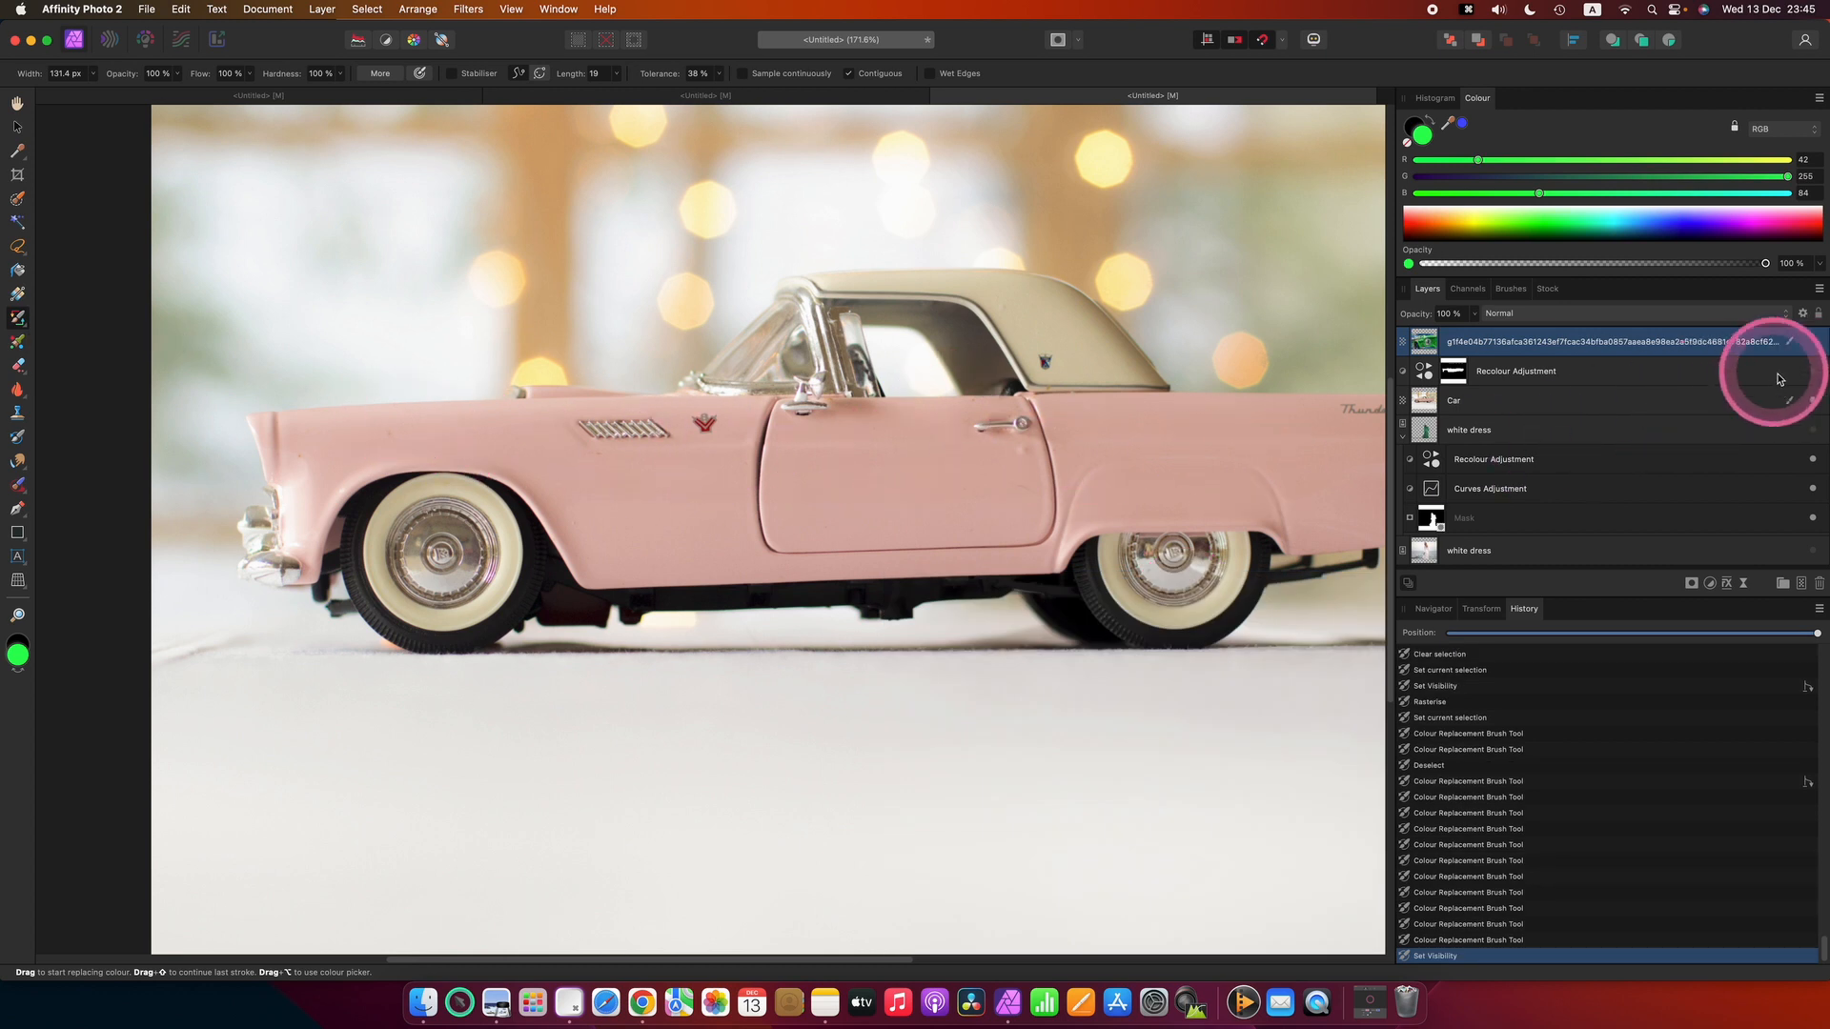
click(1812, 371)
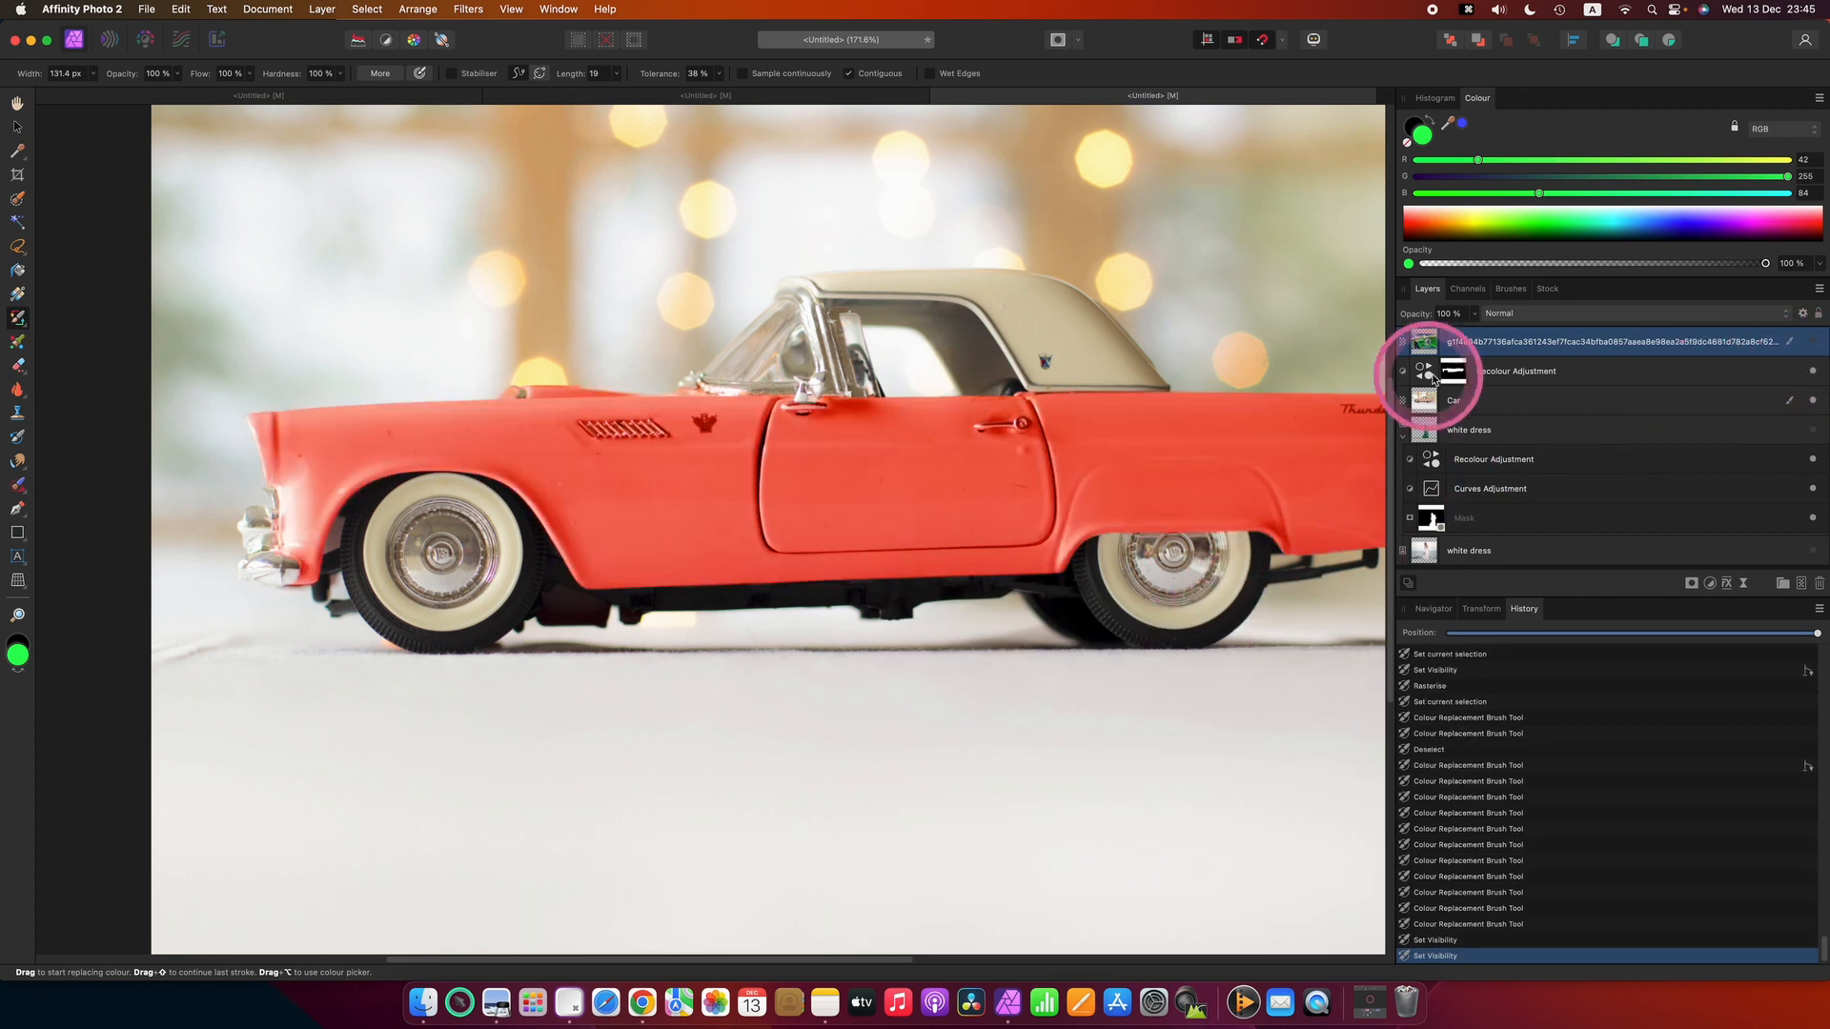